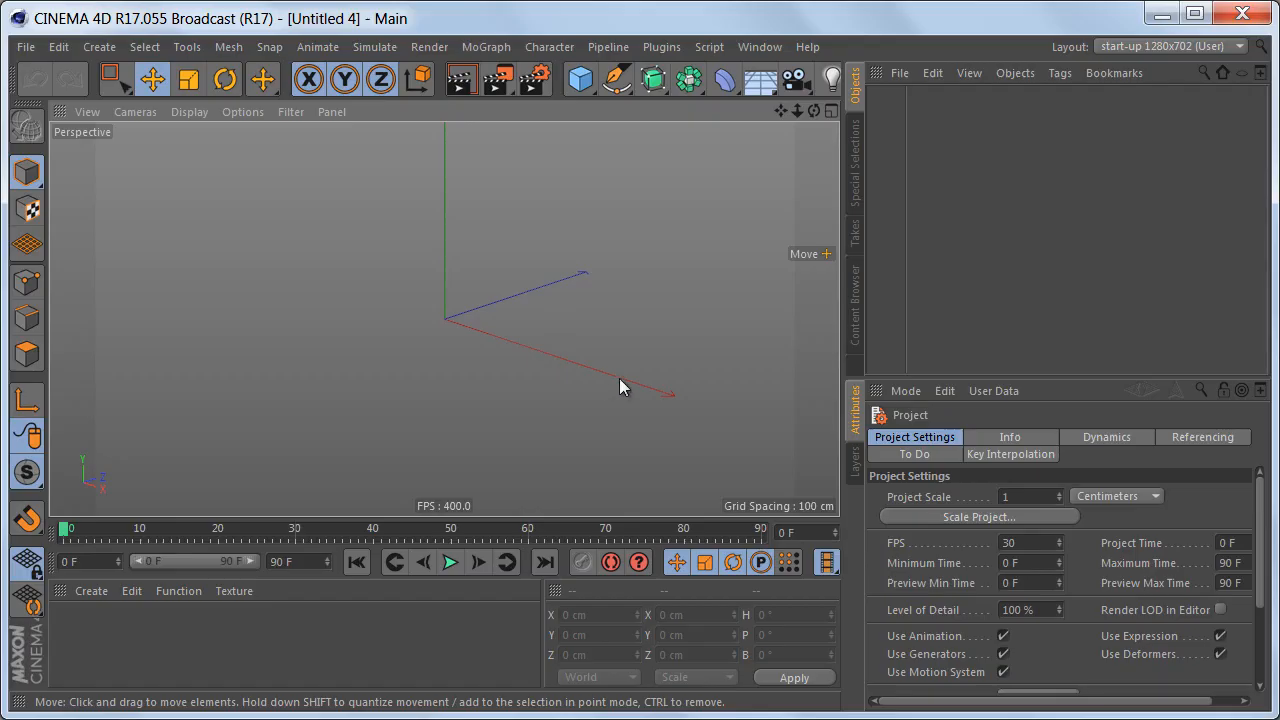
# - Add a cylinder primitive to the empty scene and duplicate it
pyautogui.click(583, 79)
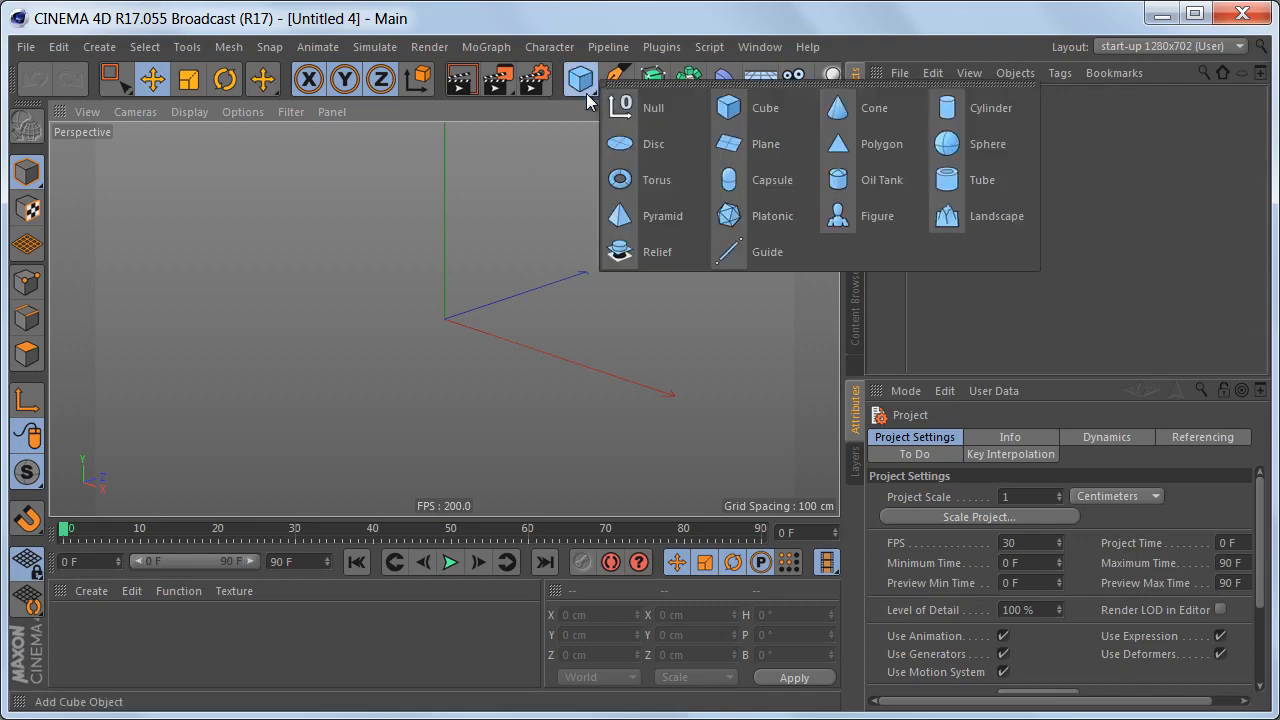
pyautogui.click(974, 116)
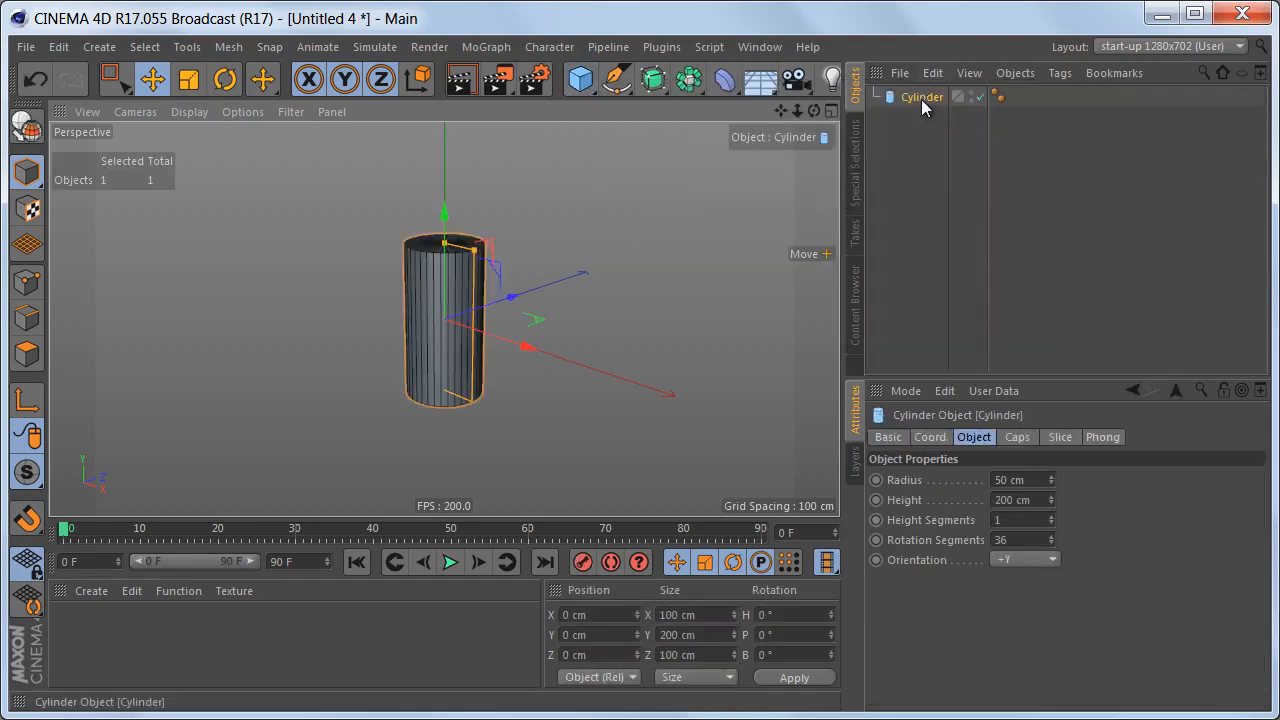
pyautogui.keyDown('ctrl'); pyautogui.moveTo(924, 97); pyautogui.dragTo(918, 129); pyautogui.keyUp('ctrl')
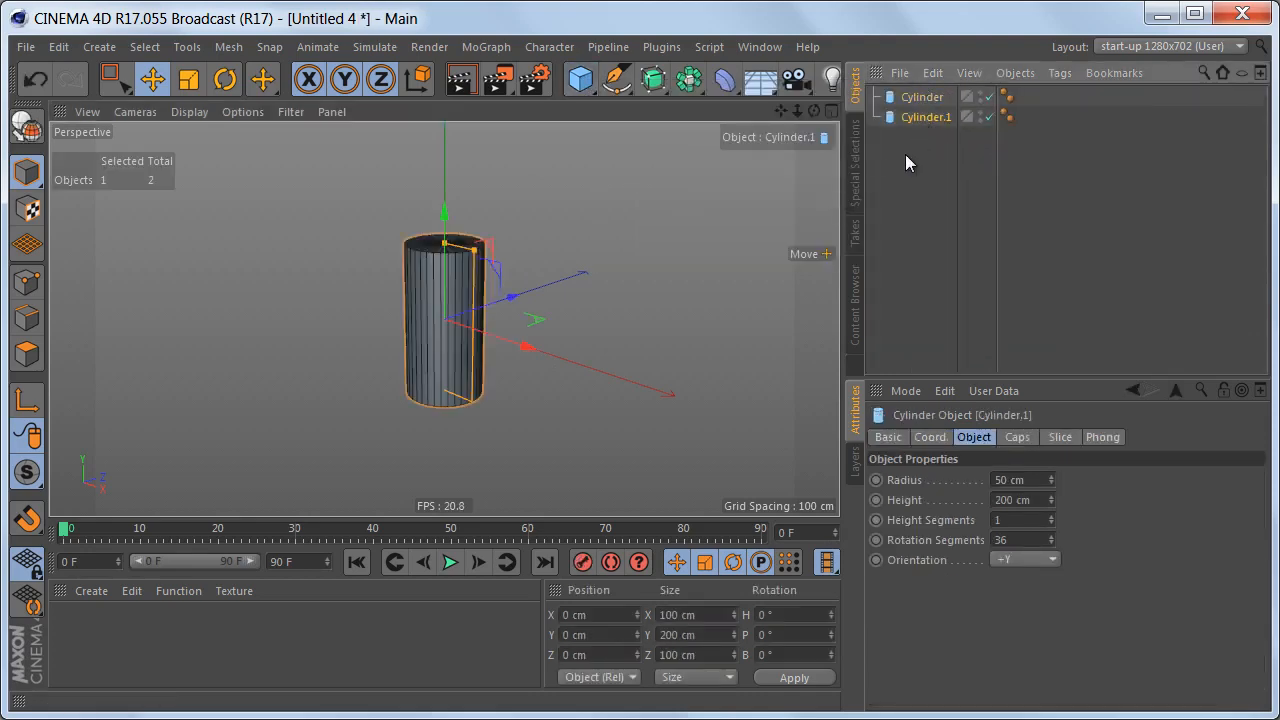
# - Set the bank rotation (R.B) of the duplicate cylinder to 45°
pyautogui.click(931, 437)
pyautogui.moveTo(1178, 519); pyautogui.dragTo(1145, 519)
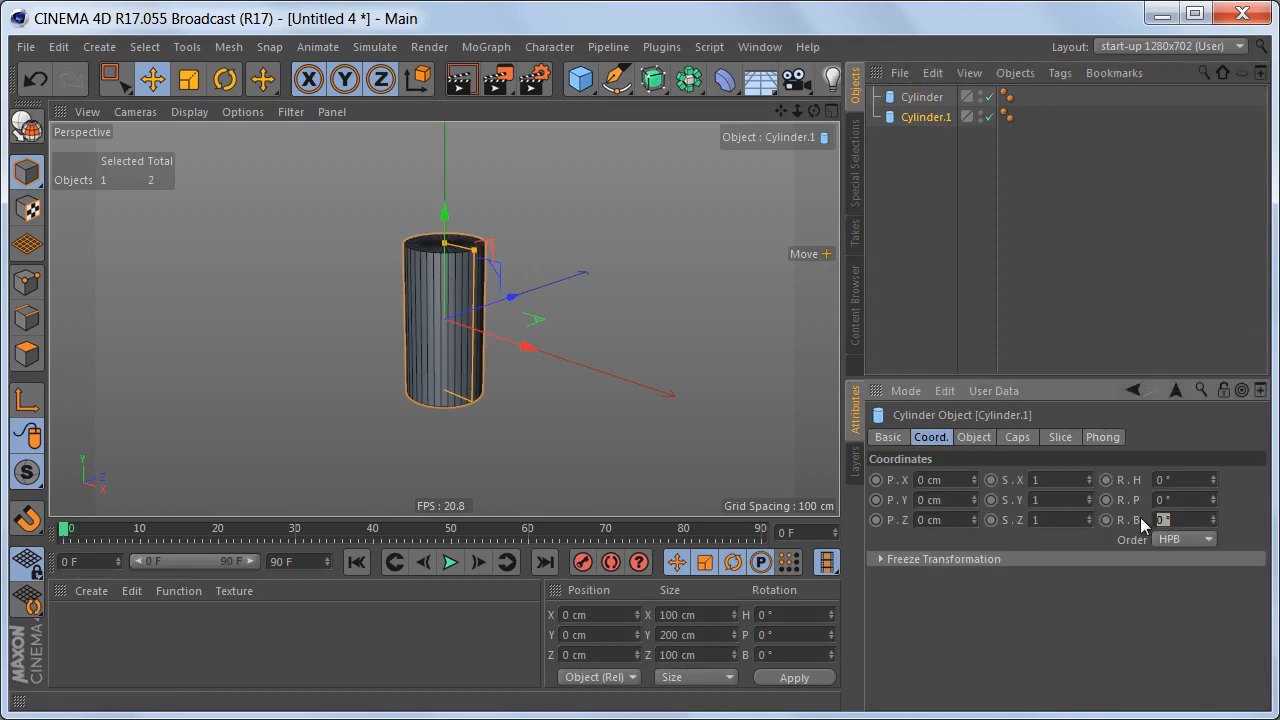
pyautogui.write('45')
pyautogui.press('Return')
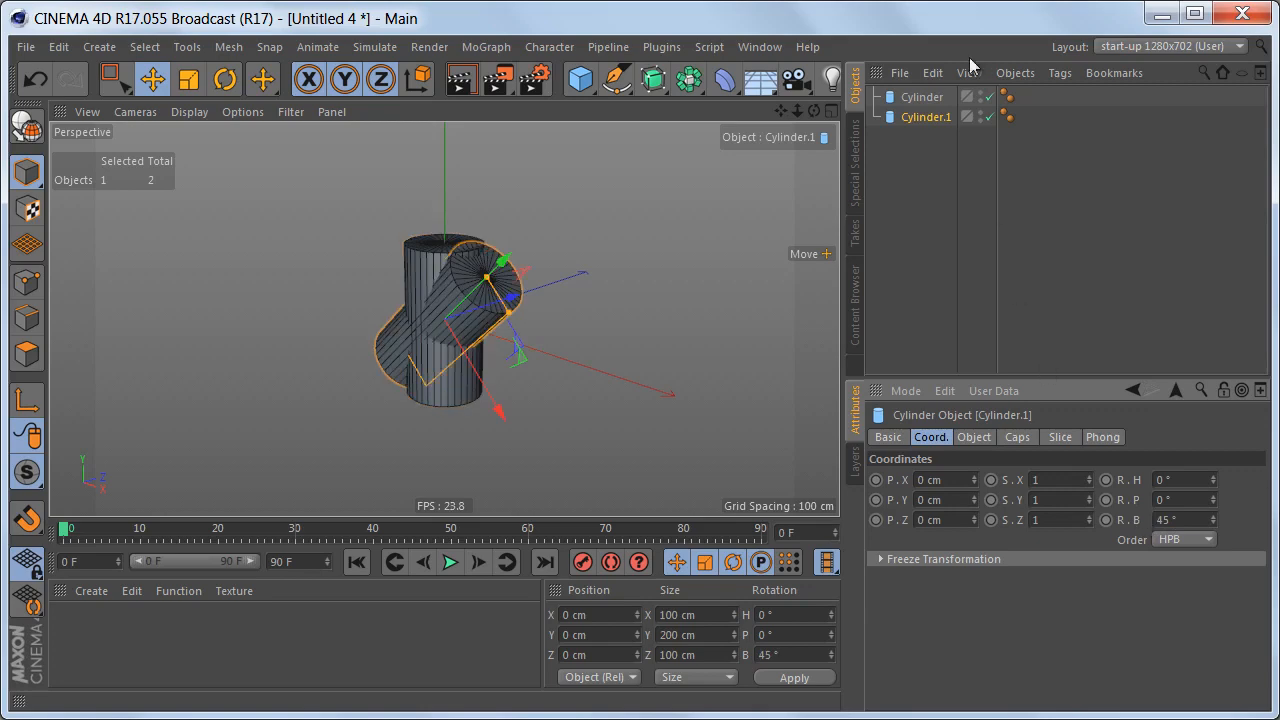
# - Set the original cylinder's bank rotation (R.B) to -45° so the two cylinders cross
pyautogui.click(924, 97)
pyautogui.click(1167, 519)
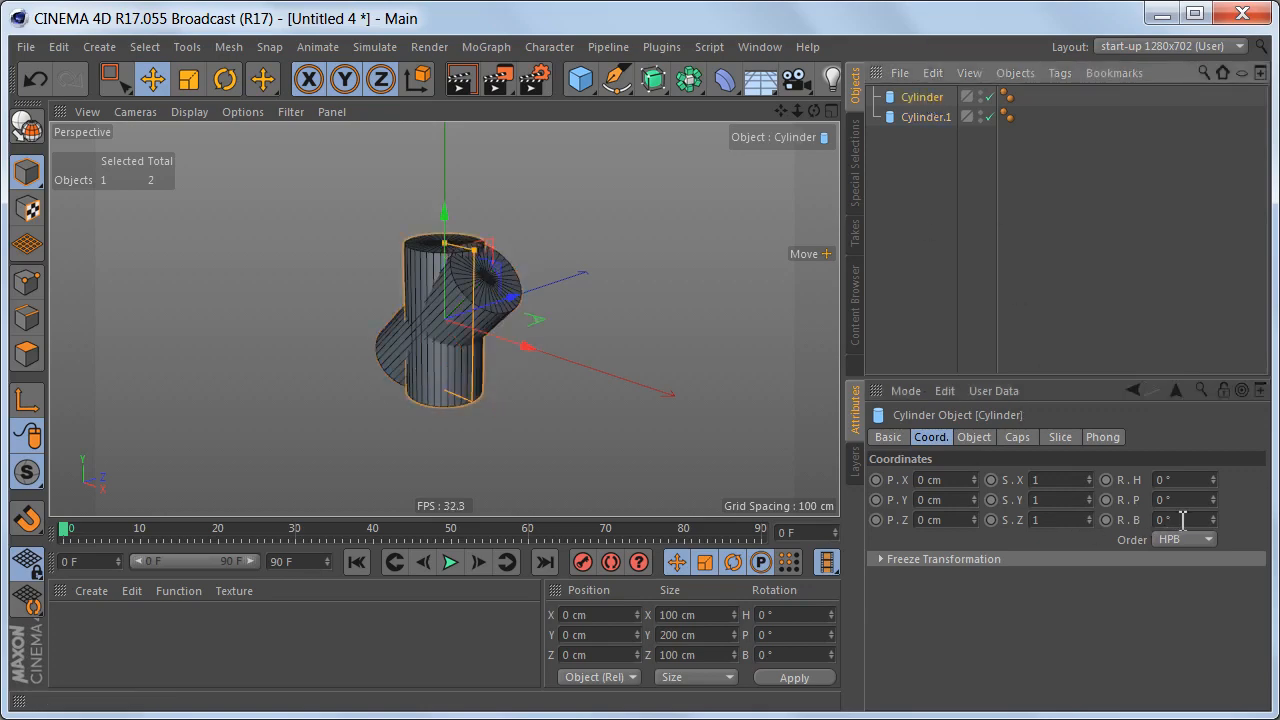
pyautogui.write('-')
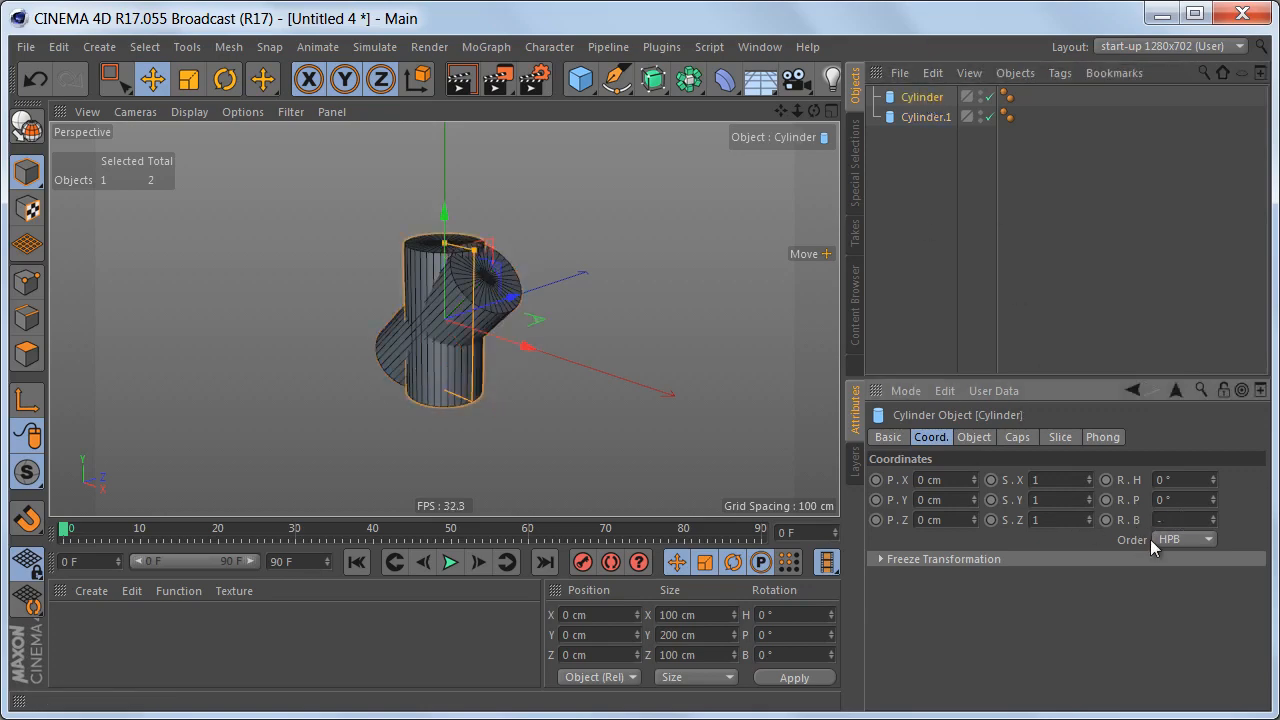
pyautogui.write('45')
pyautogui.press('Return')
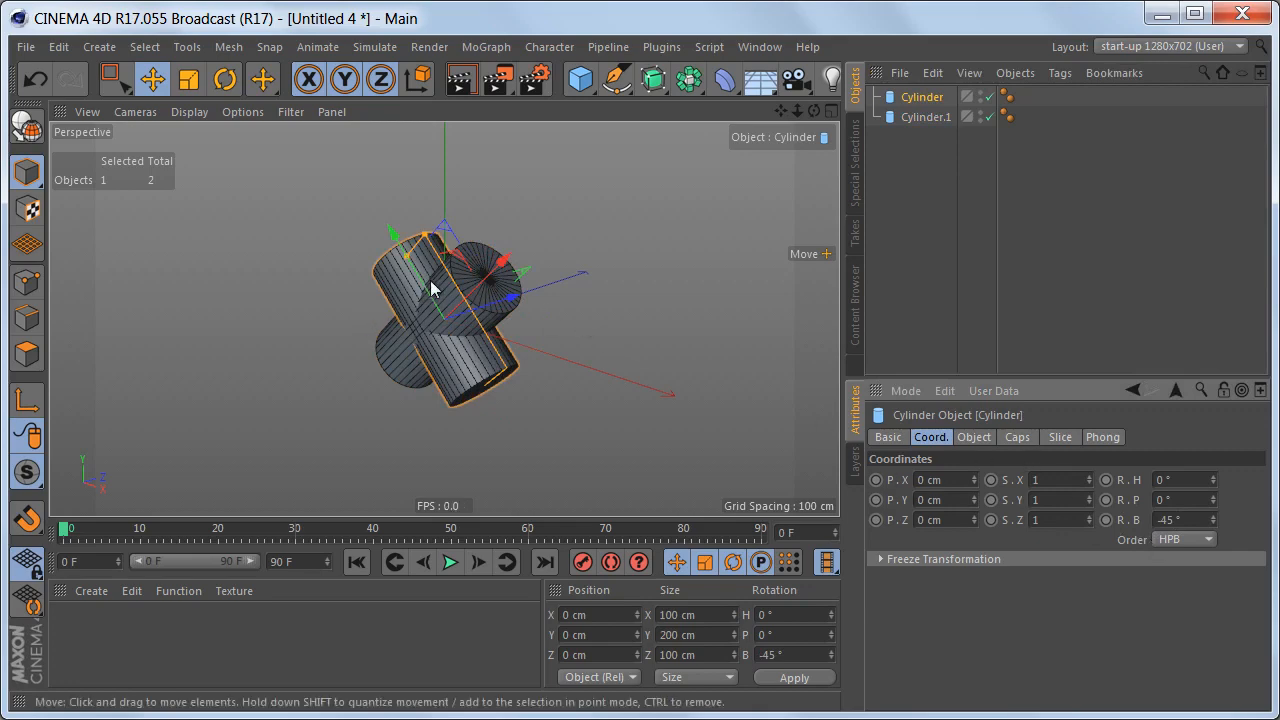
# - Select both cylinders together and set their height to 300 cm
pyautogui.keyDown('alt'); pyautogui.moveTo(430, 286); pyautogui.dragTo(512, 311); pyautogui.keyUp('alt')
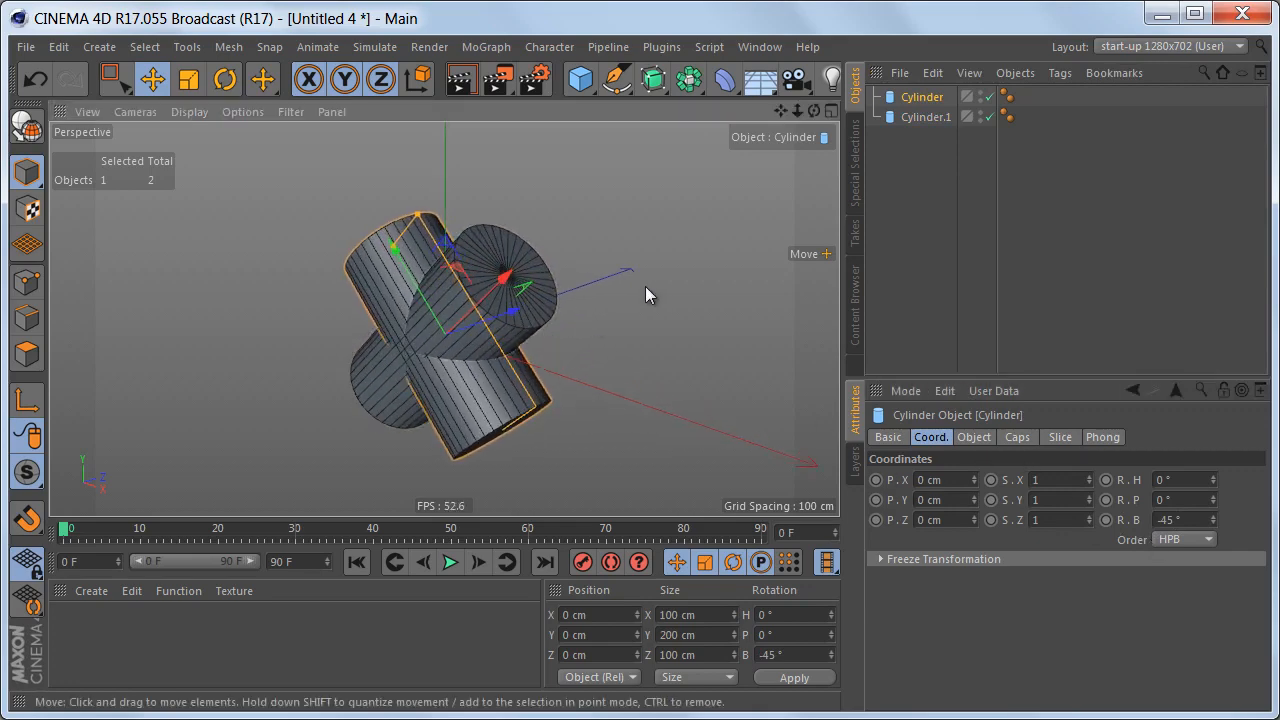
pyautogui.keyDown('shift'); pyautogui.click(916, 118); pyautogui.keyUp('shift')
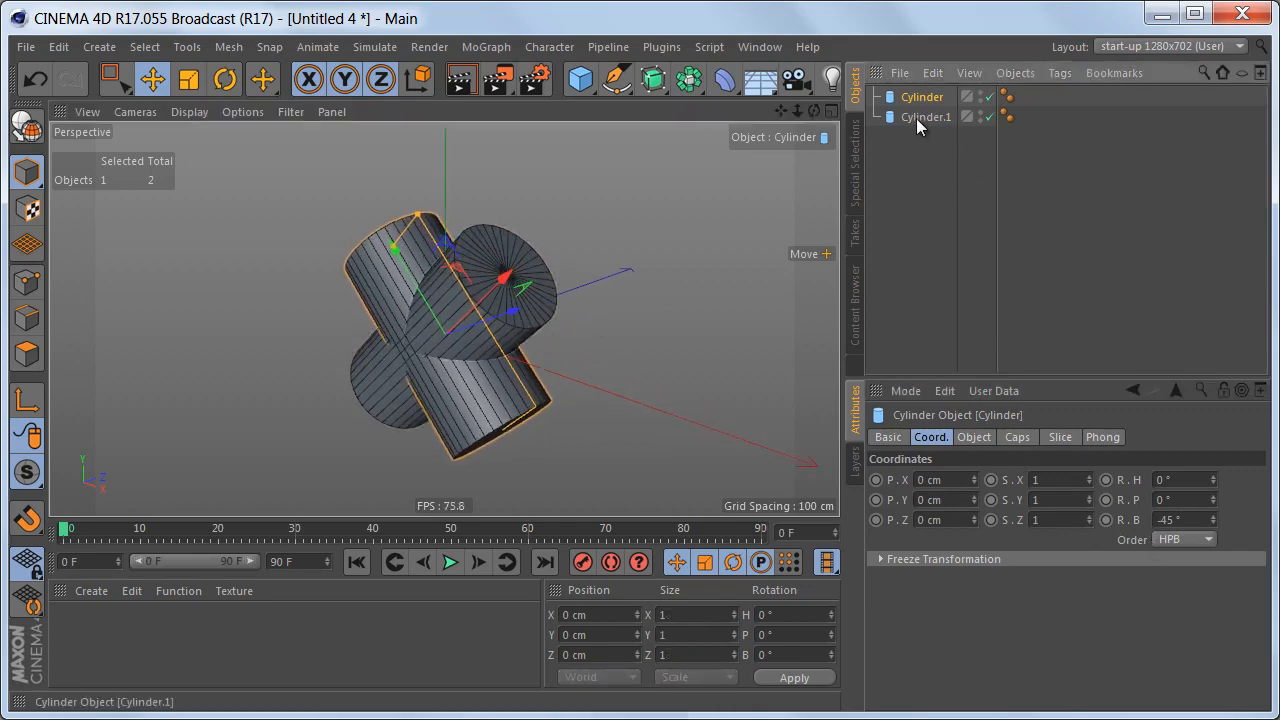
pyautogui.click(976, 438)
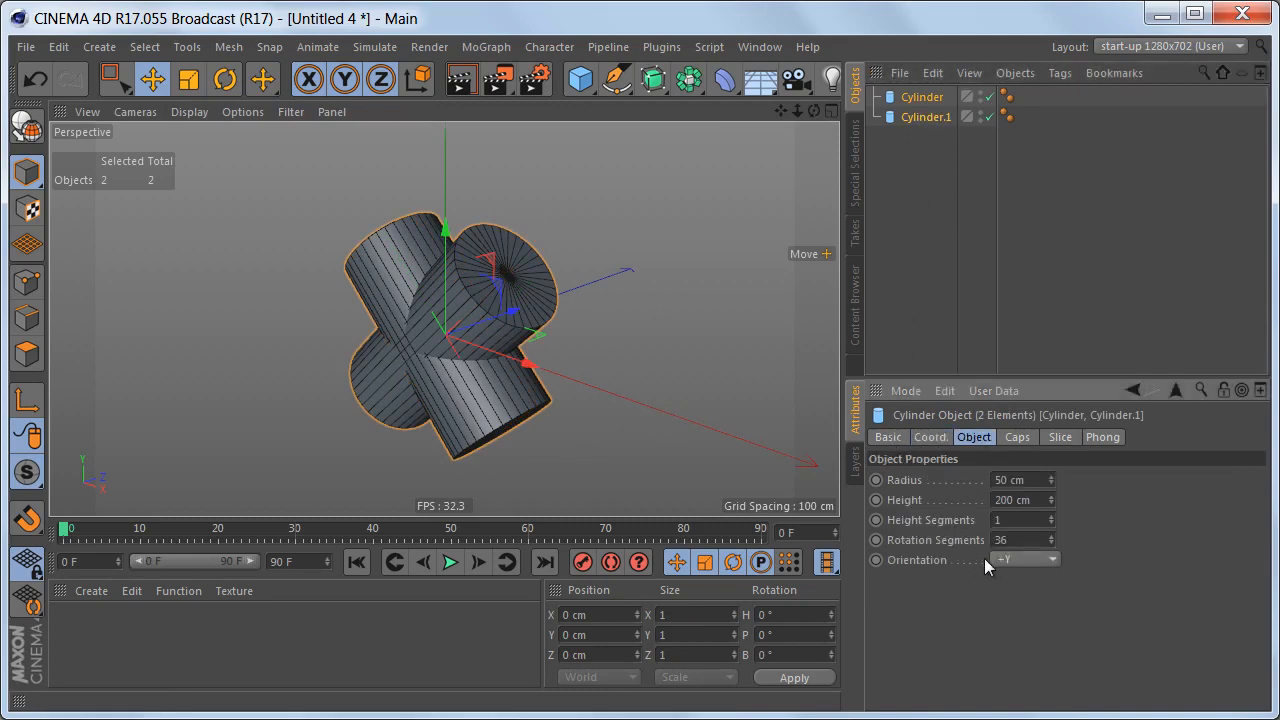
pyautogui.click(915, 500)
pyautogui.moveTo(1046, 500); pyautogui.dragTo(928, 500)
pyautogui.write('300')
pyautogui.press('Return')
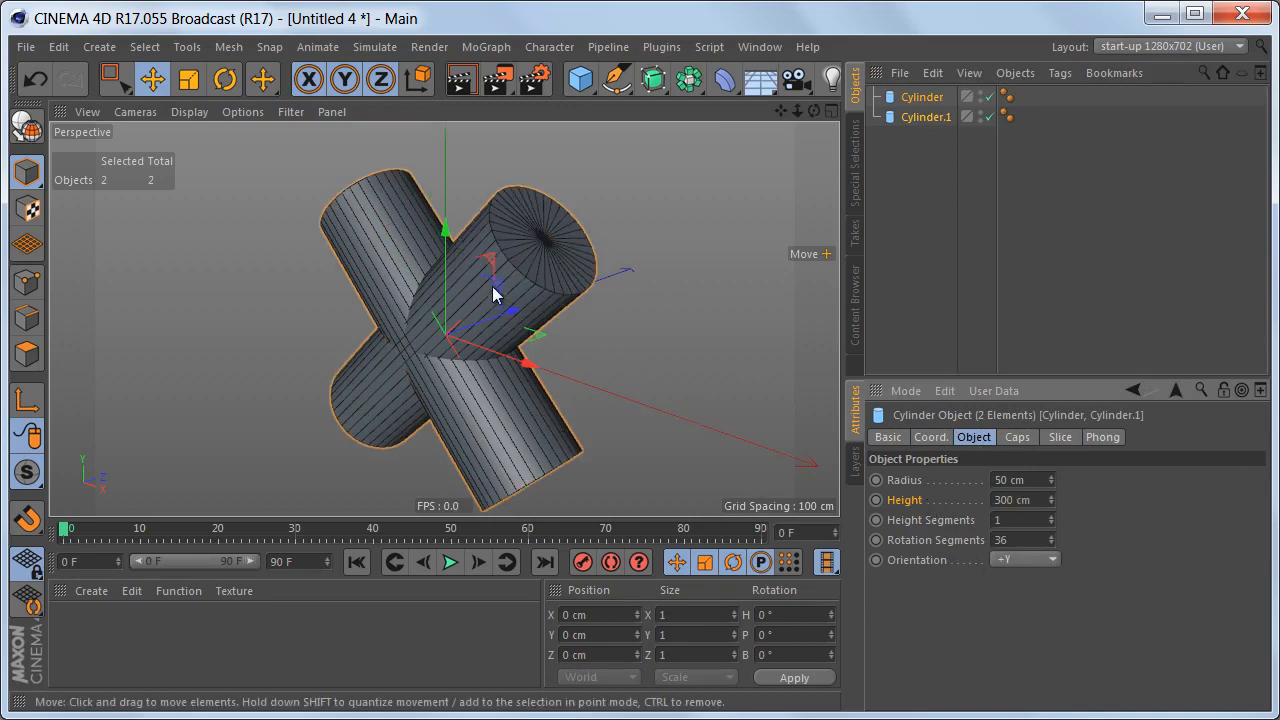
# - Set the rotation segments of both crossed cylinders to 24
pyautogui.keyDown('alt'); pyautogui.moveTo(492, 286); pyautogui.dragTo(555, 357); pyautogui.keyUp('alt')
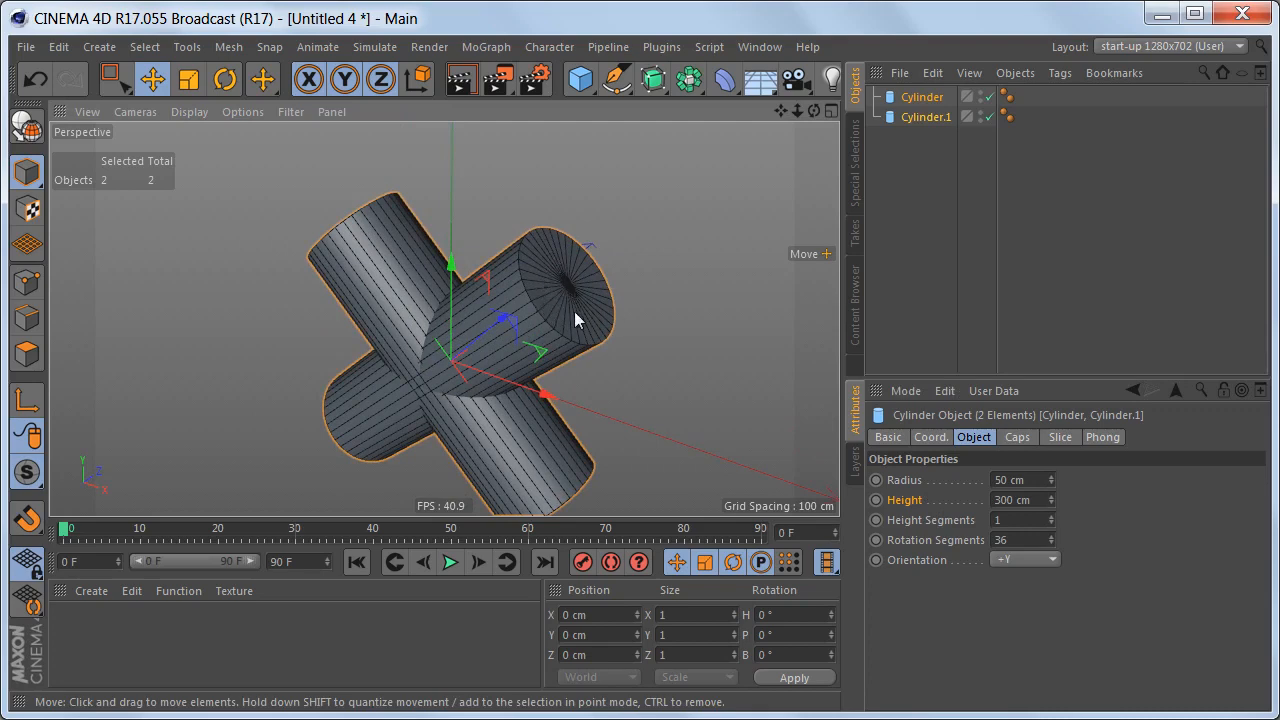
pyautogui.keyDown('alt'); pyautogui.moveTo(590, 342); pyautogui.dragTo(592, 311, button='middle'); pyautogui.keyUp('alt')
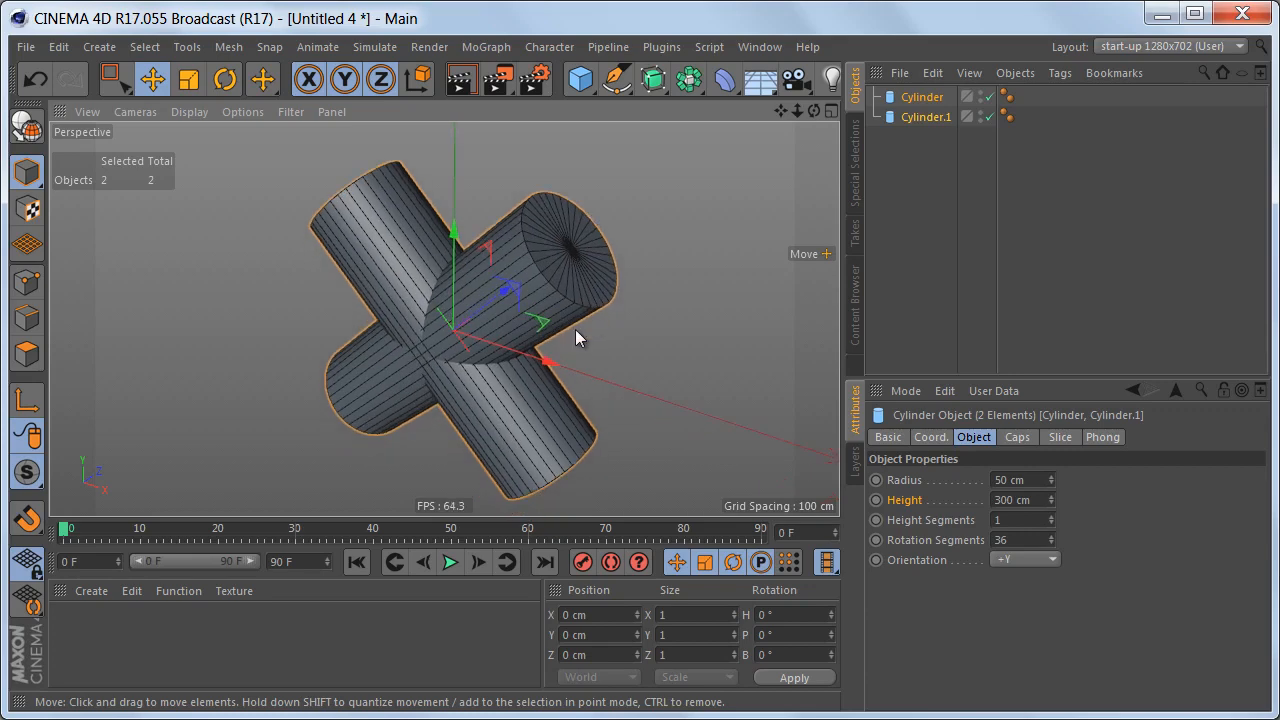
pyautogui.moveTo(548, 297)
pyautogui.keyDown('alt'); pyautogui.mouseDown()
pyautogui.moveTo(547, 280)
pyautogui.moveTo(562, 286)
pyautogui.moveTo(557, 307)
pyautogui.mouseUp(); pyautogui.keyUp('alt')
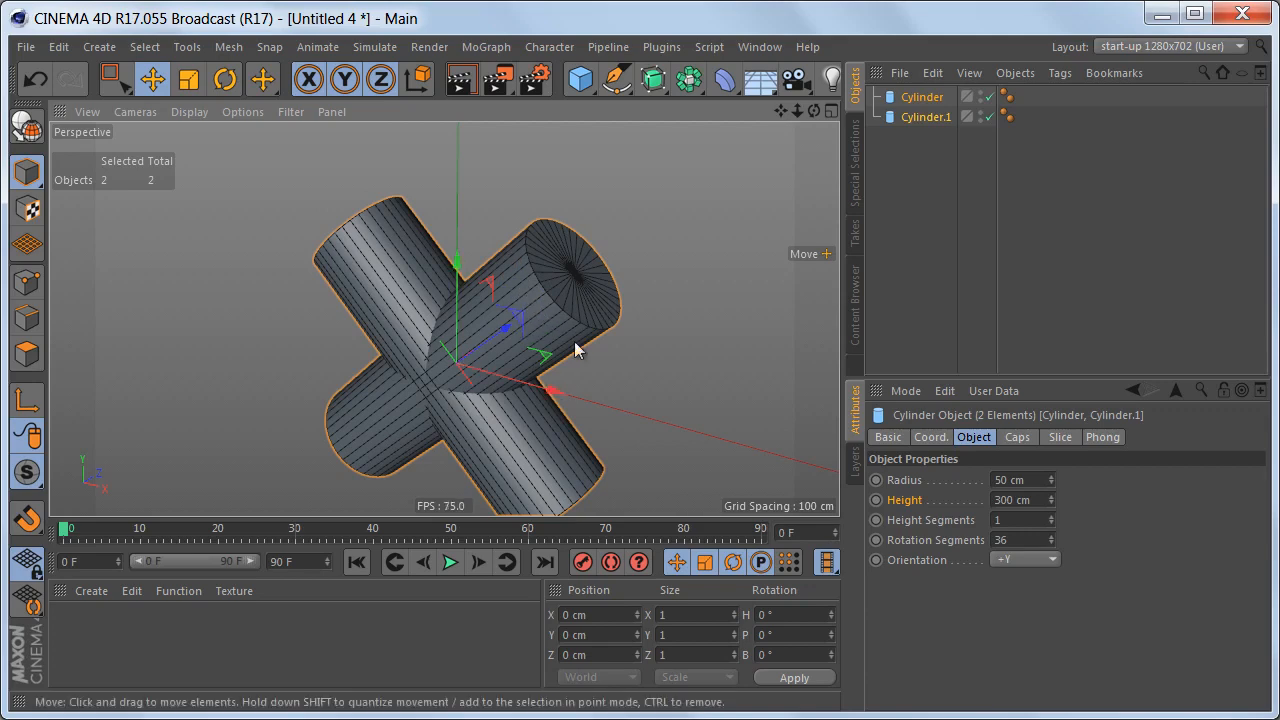
pyautogui.click(937, 540)
pyautogui.click(1025, 540)
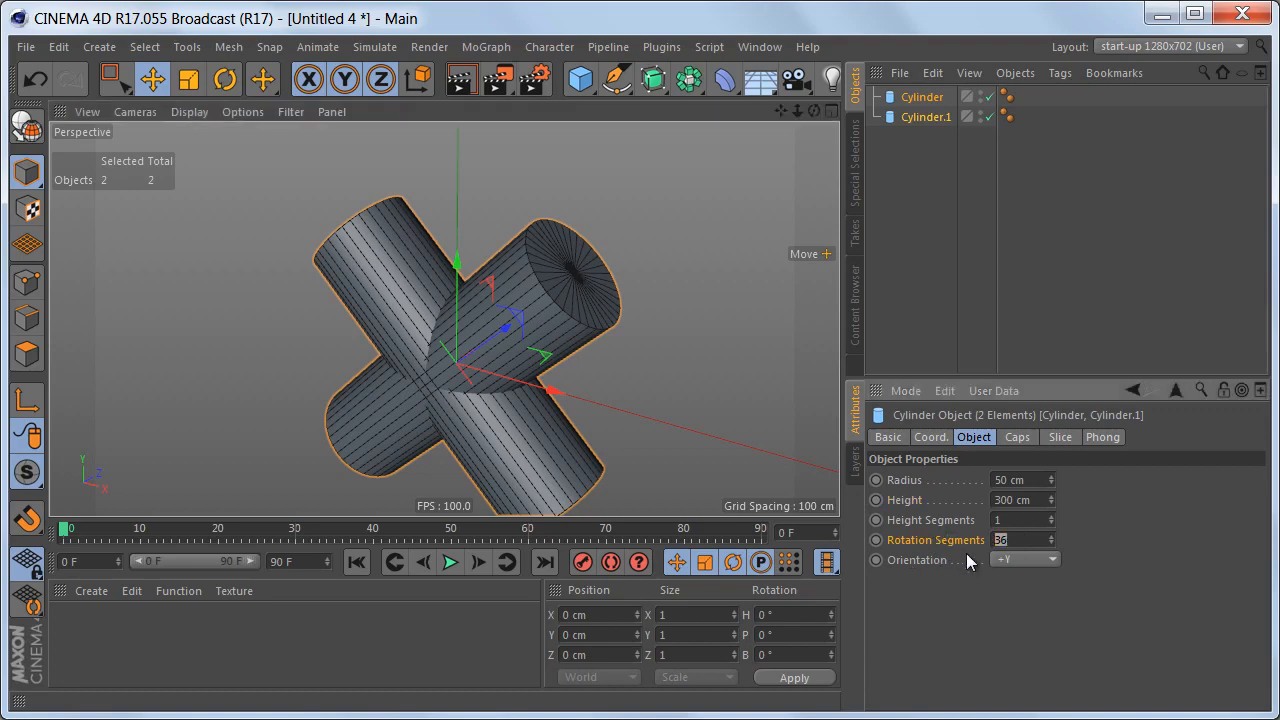
pyautogui.press('Return')
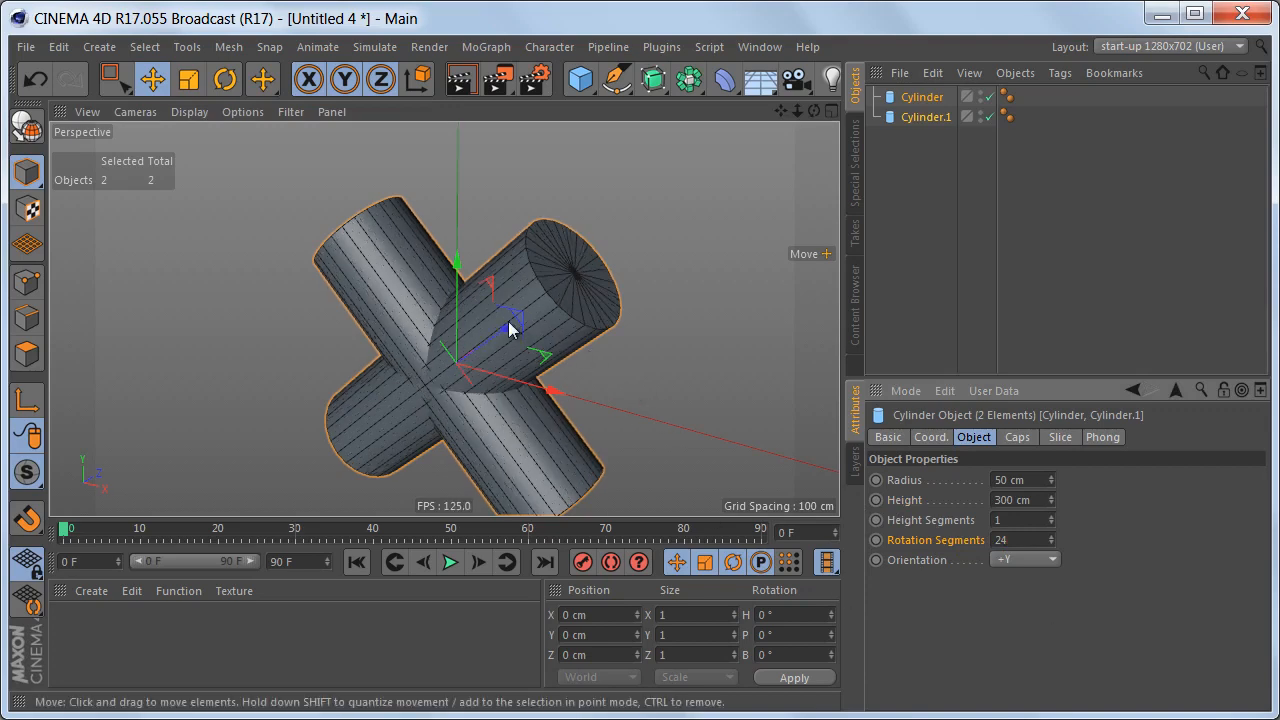
# - Add a Boole object and make both cylinders its children
pyautogui.keyDown('alt'); pyautogui.moveTo(509, 321); pyautogui.dragTo(537, 324); pyautogui.keyUp('alt')
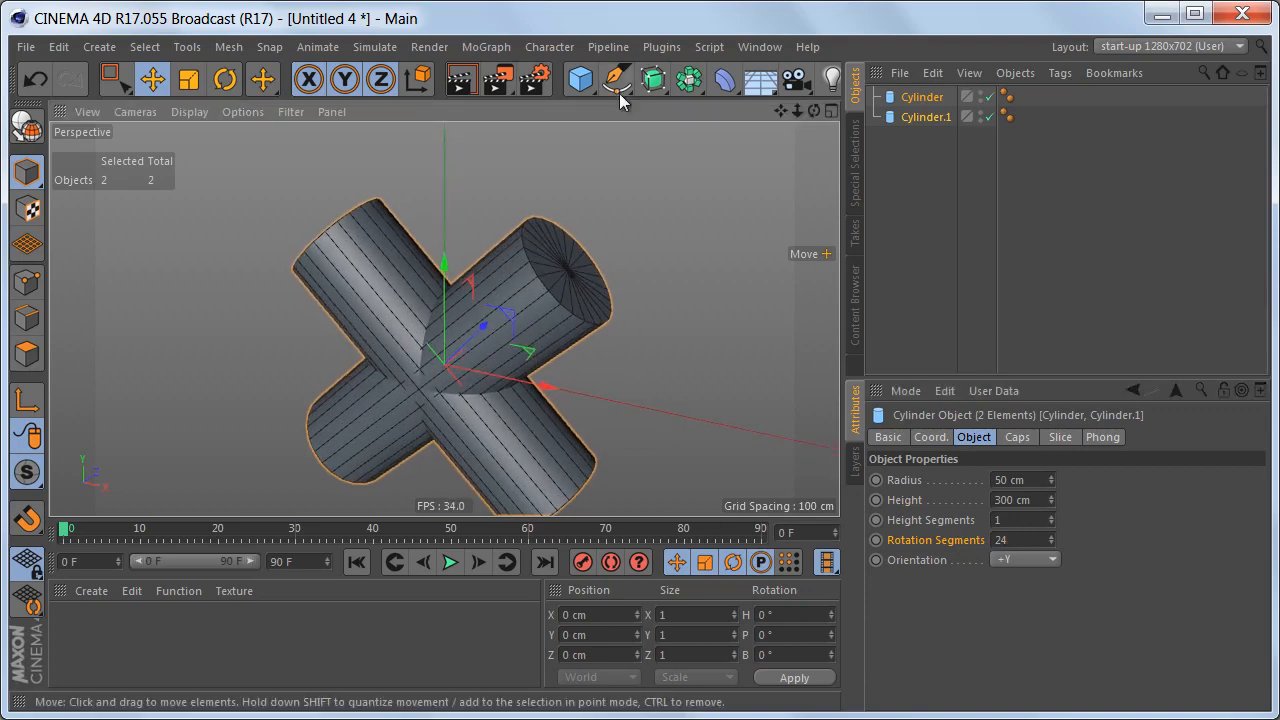
pyautogui.click(688, 80)
pyautogui.click(1067, 109)
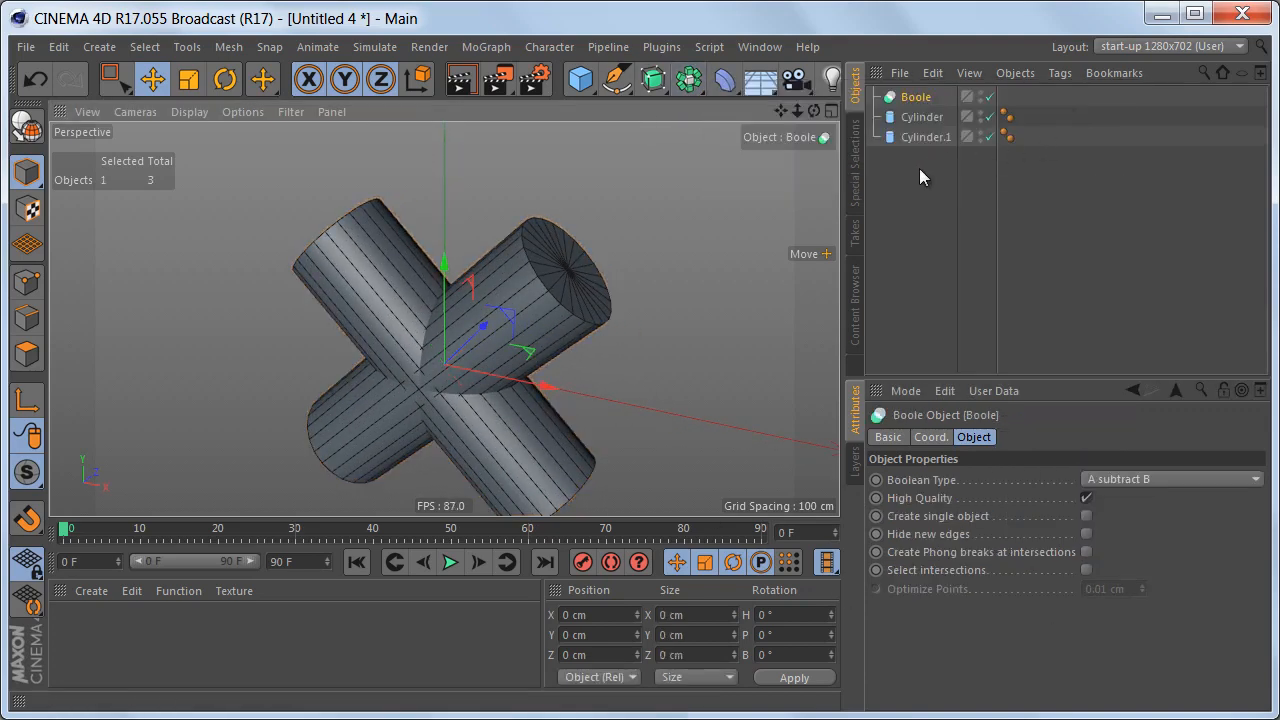
pyautogui.moveTo(919, 169); pyautogui.dragTo(929, 101)
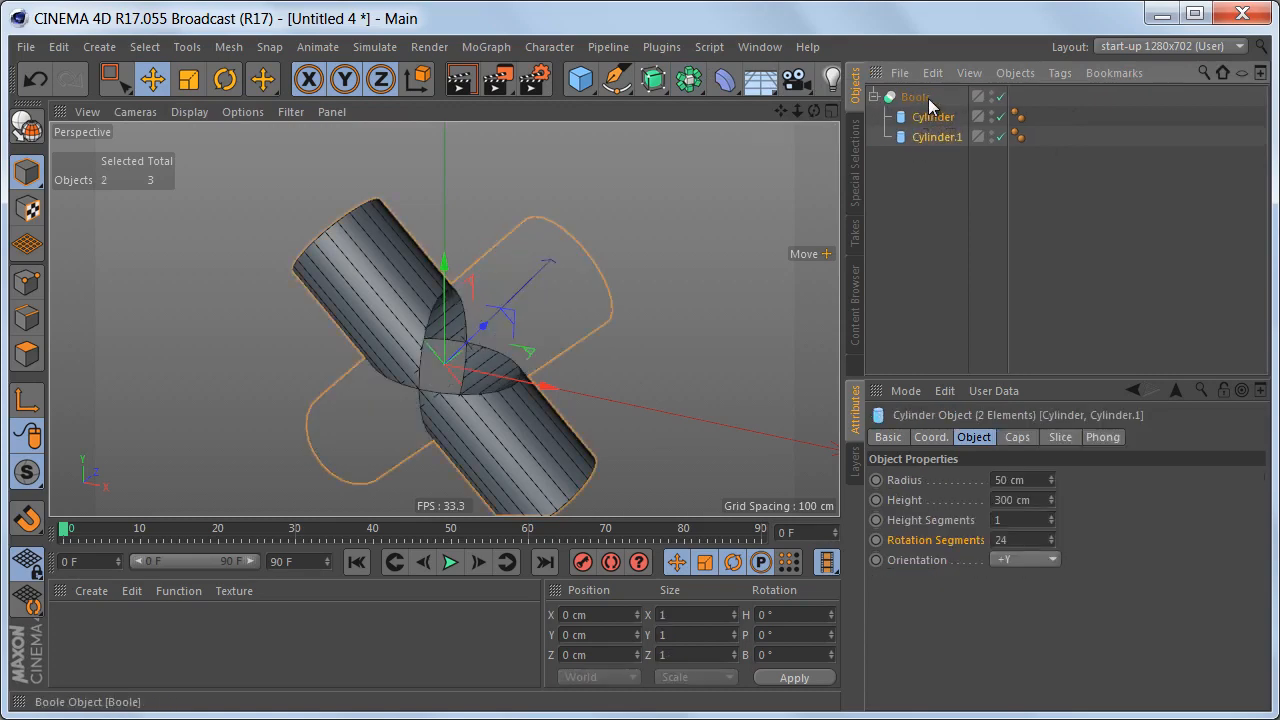
# - Set the Boole's Boolean Type to A union B and enable Create single object
pyautogui.click(927, 98)
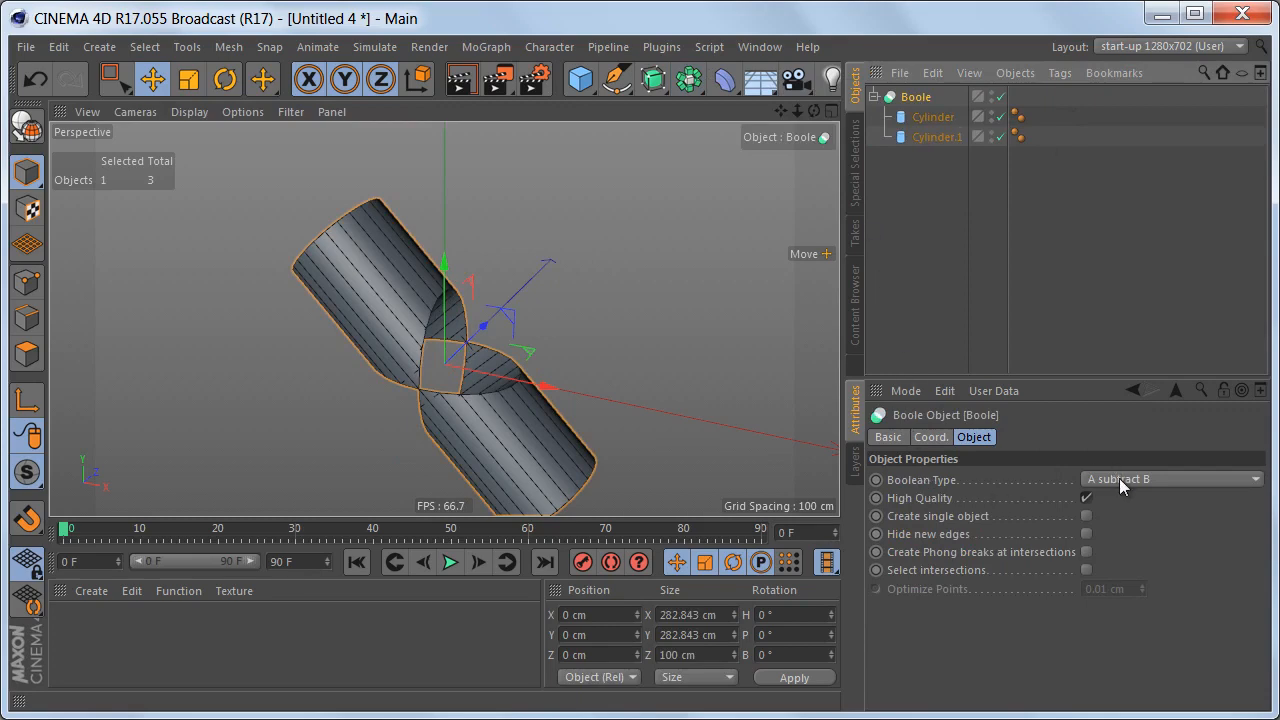
pyautogui.click(908, 479)
pyautogui.click(1152, 479)
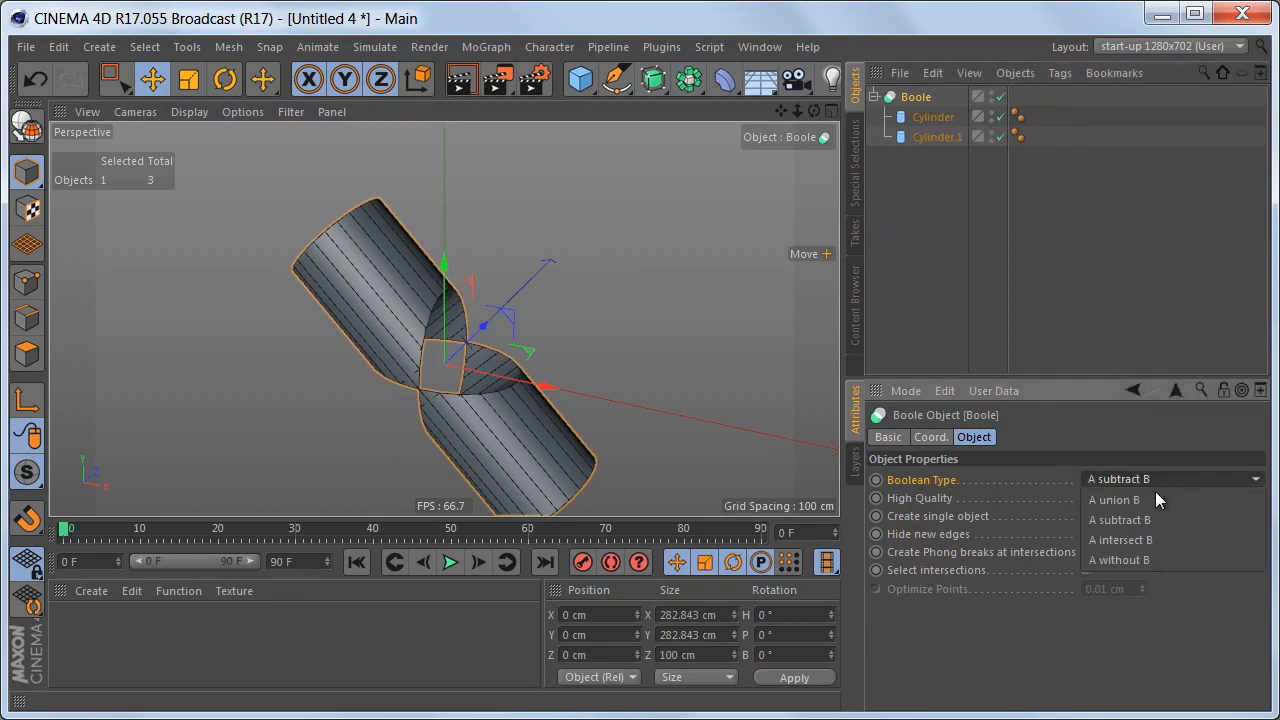
pyautogui.click(1159, 501)
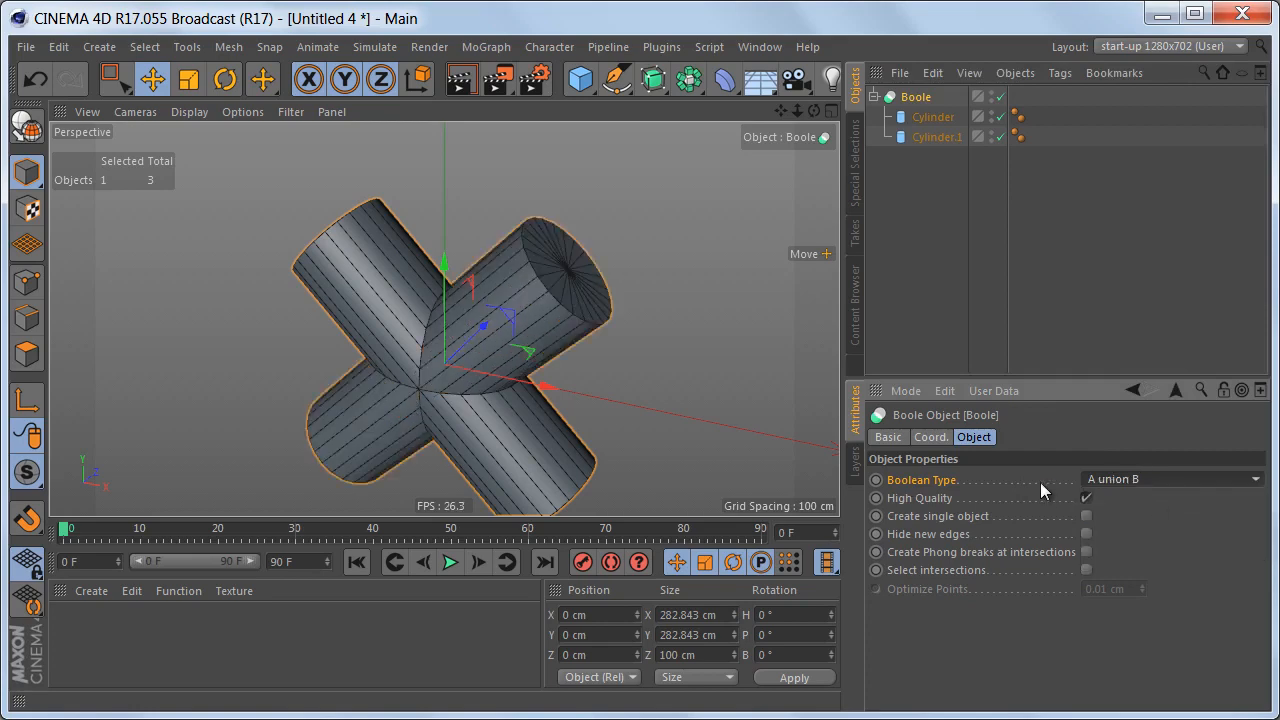
pyautogui.click(939, 497)
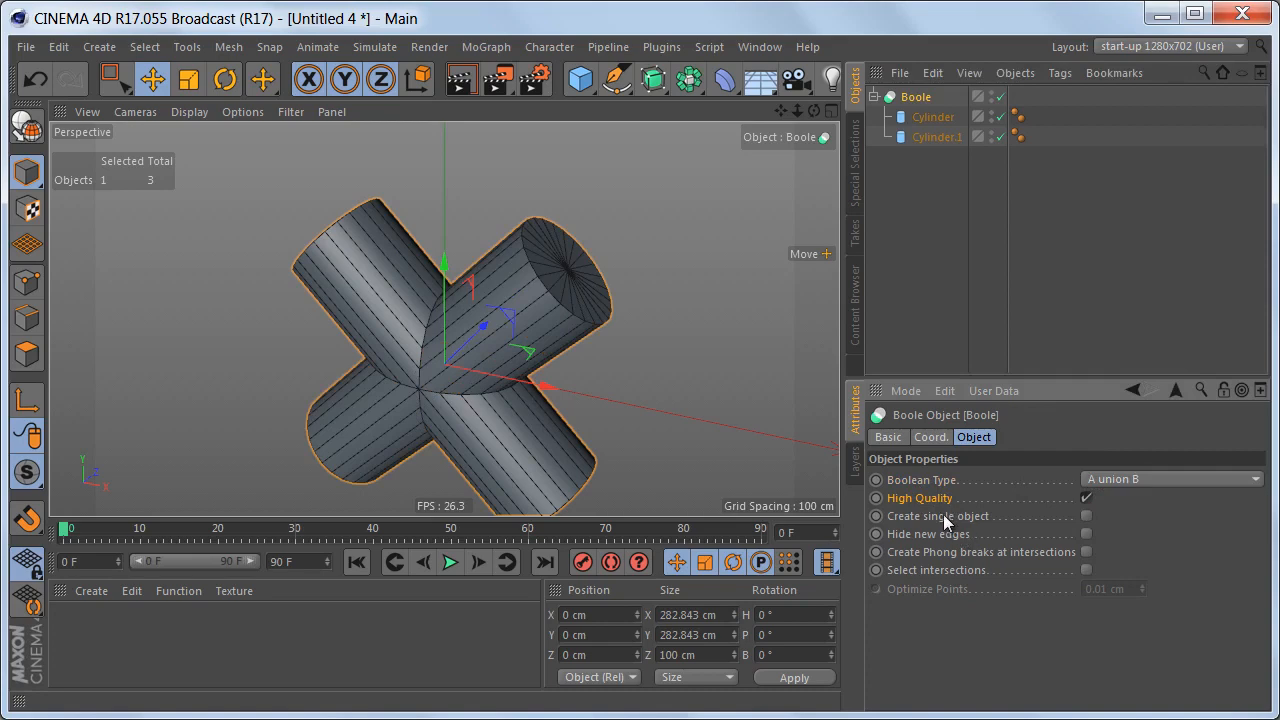
pyautogui.click(1087, 516)
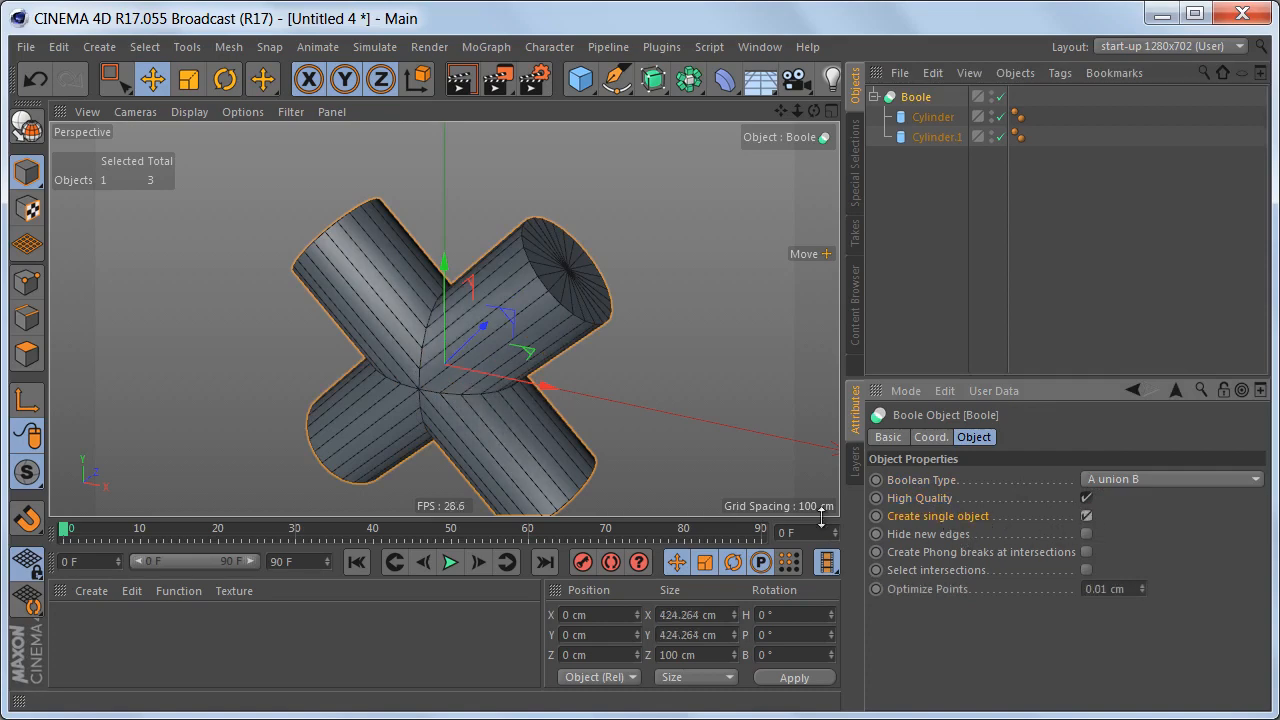
# - Make the Boole editable, take the merged mesh out of its parent null and delete the null
pyautogui.moveTo(571, 323)
pyautogui.keyDown('alt'); pyautogui.mouseDown()
pyautogui.moveTo(553, 318)
pyautogui.moveTo(559, 306)
pyautogui.mouseUp(); pyautogui.keyUp('alt')
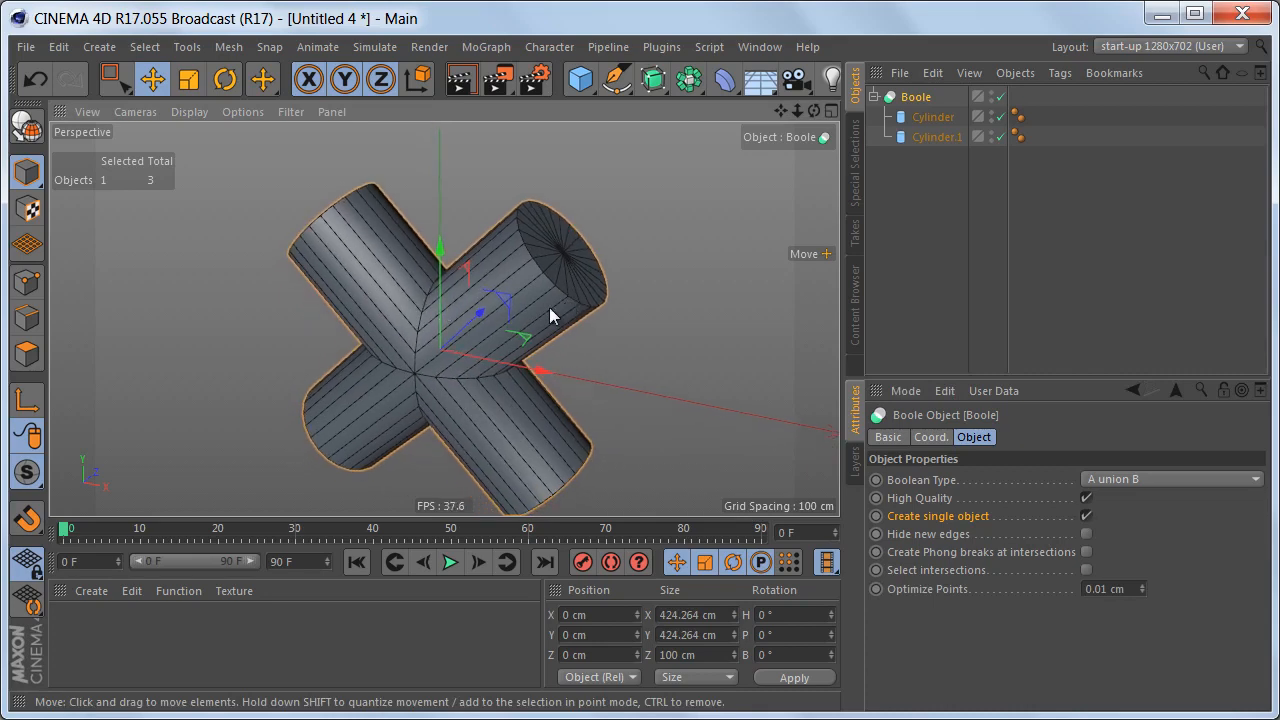
pyautogui.press('c')
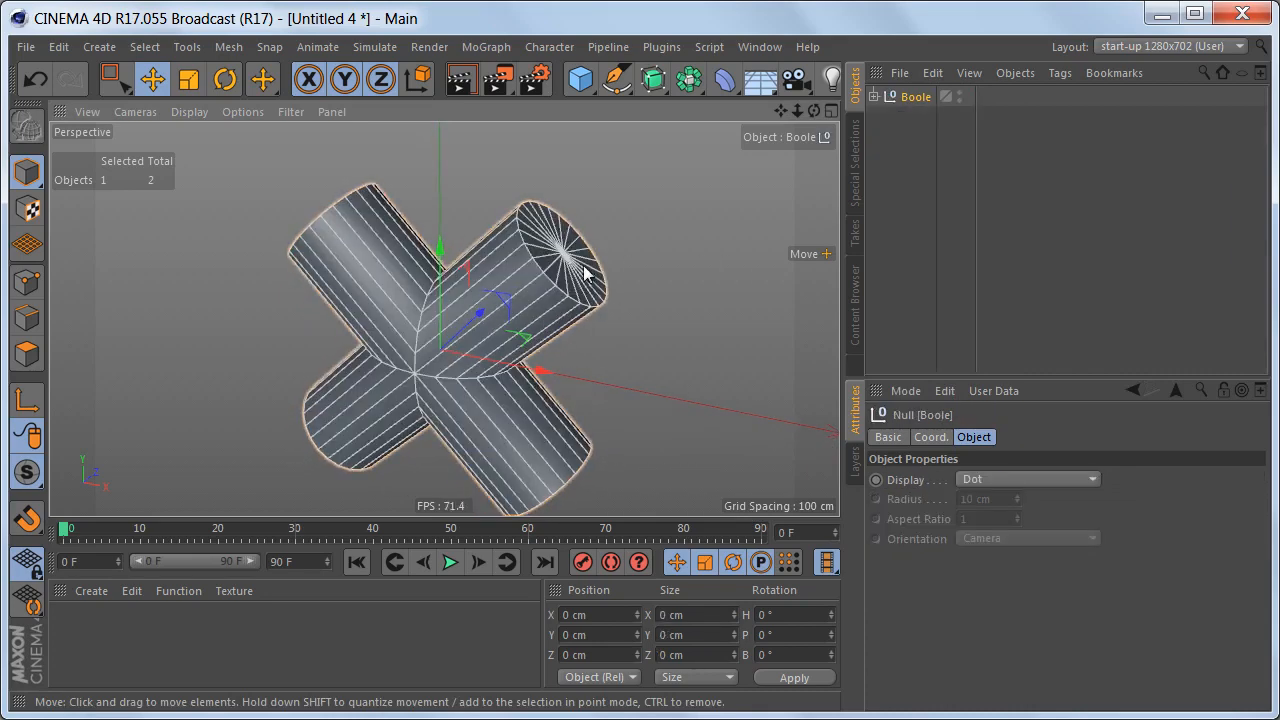
pyautogui.click(873, 96)
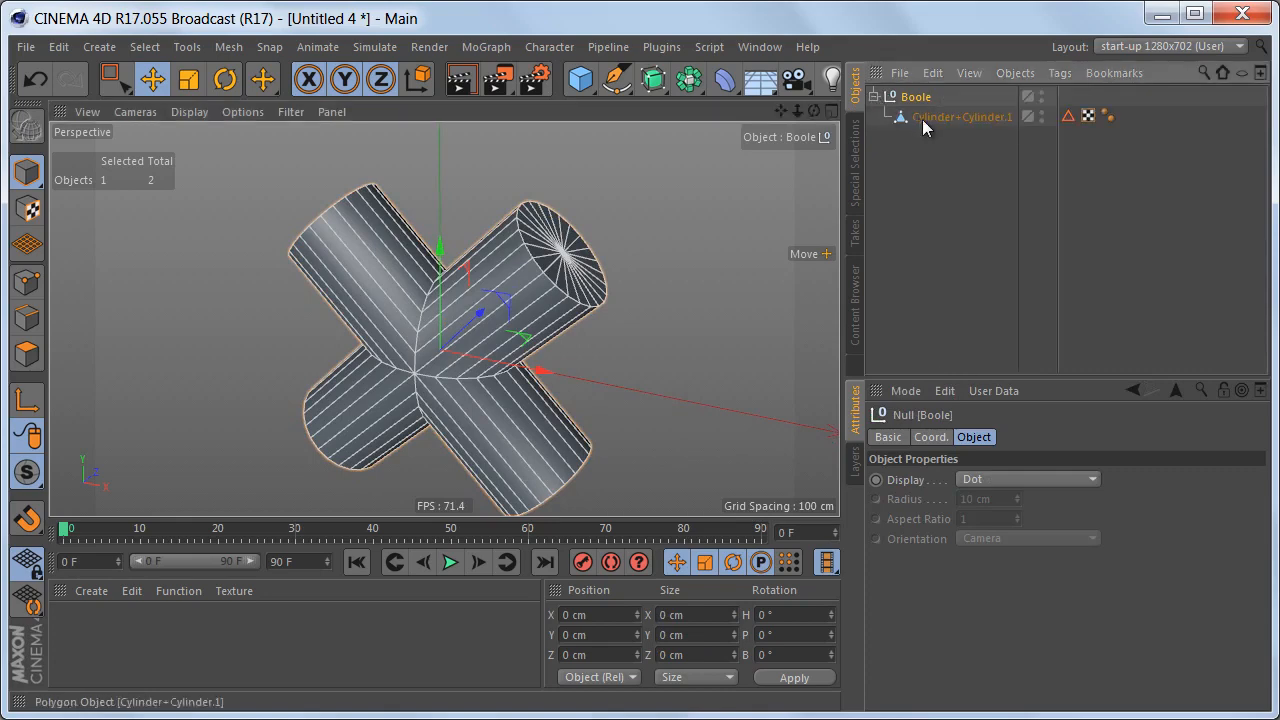
pyautogui.click(922, 117)
pyautogui.click(920, 102)
pyautogui.press('Delete')
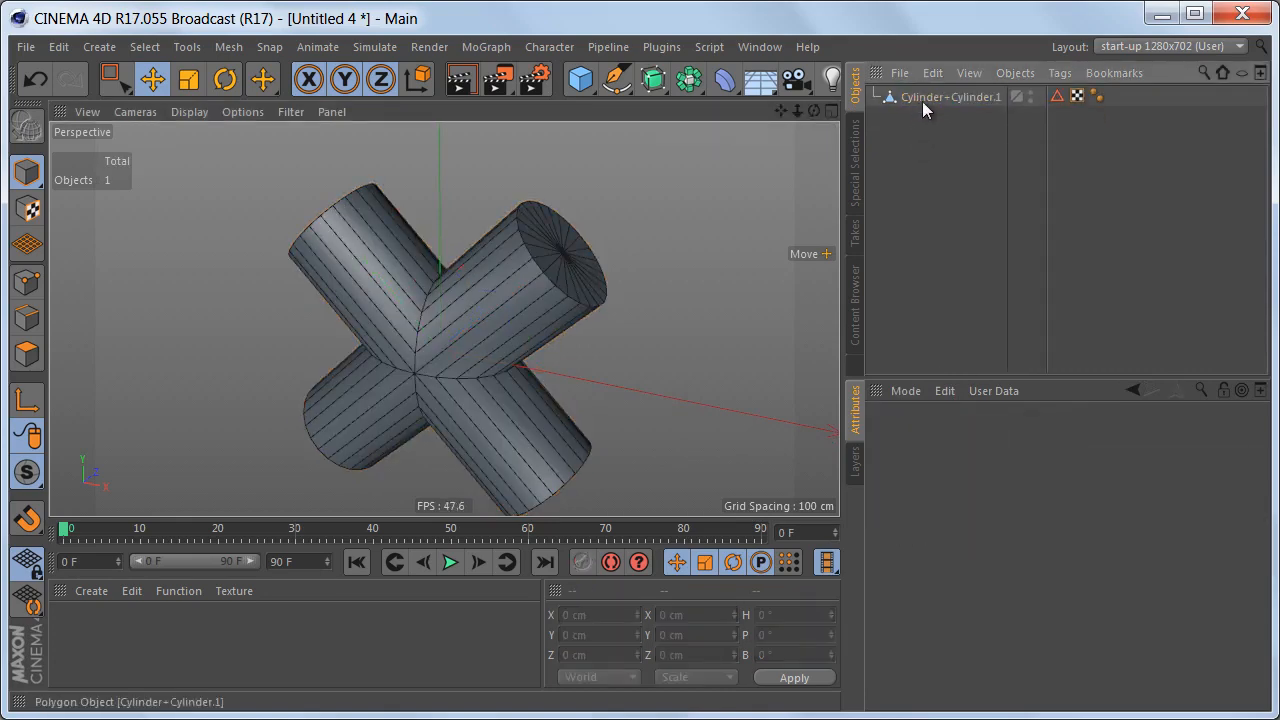
# - Rename the merged polygon object as "45 degree connection"
pyautogui.doubleClick(925, 97)
pyautogui.write('45')
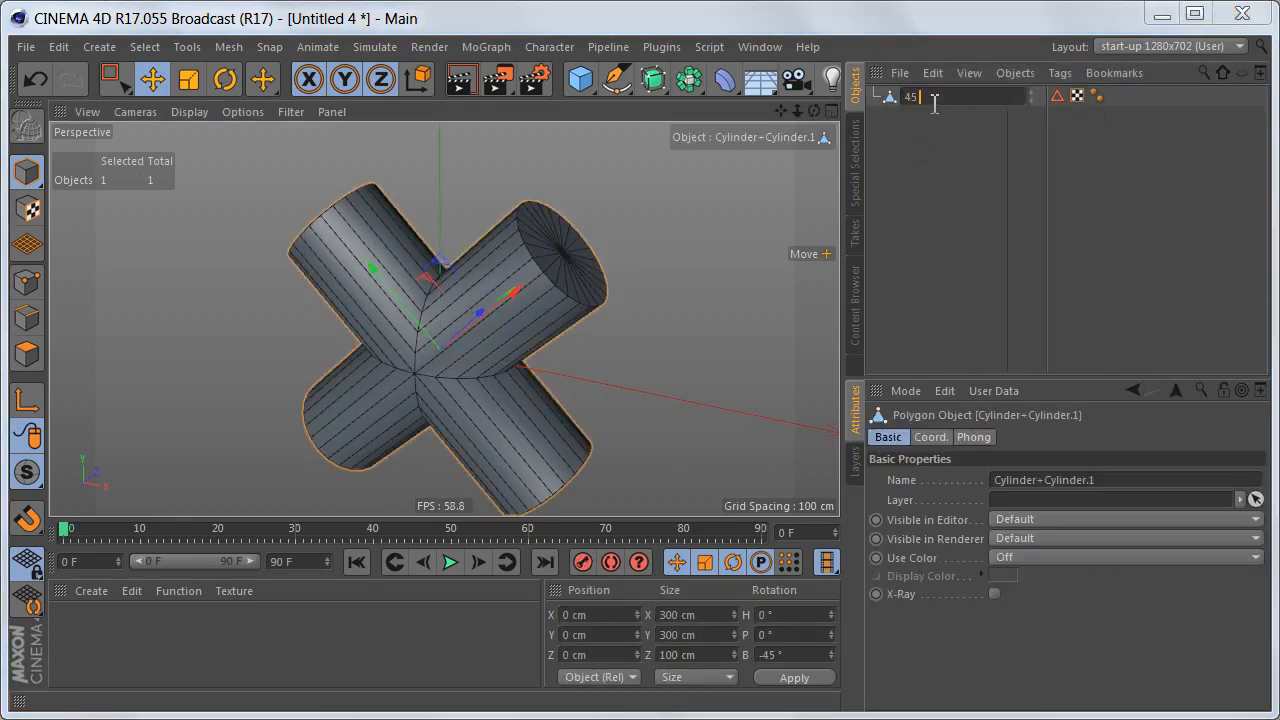
pyautogui.write(' degree connection')
pyautogui.press('Return')
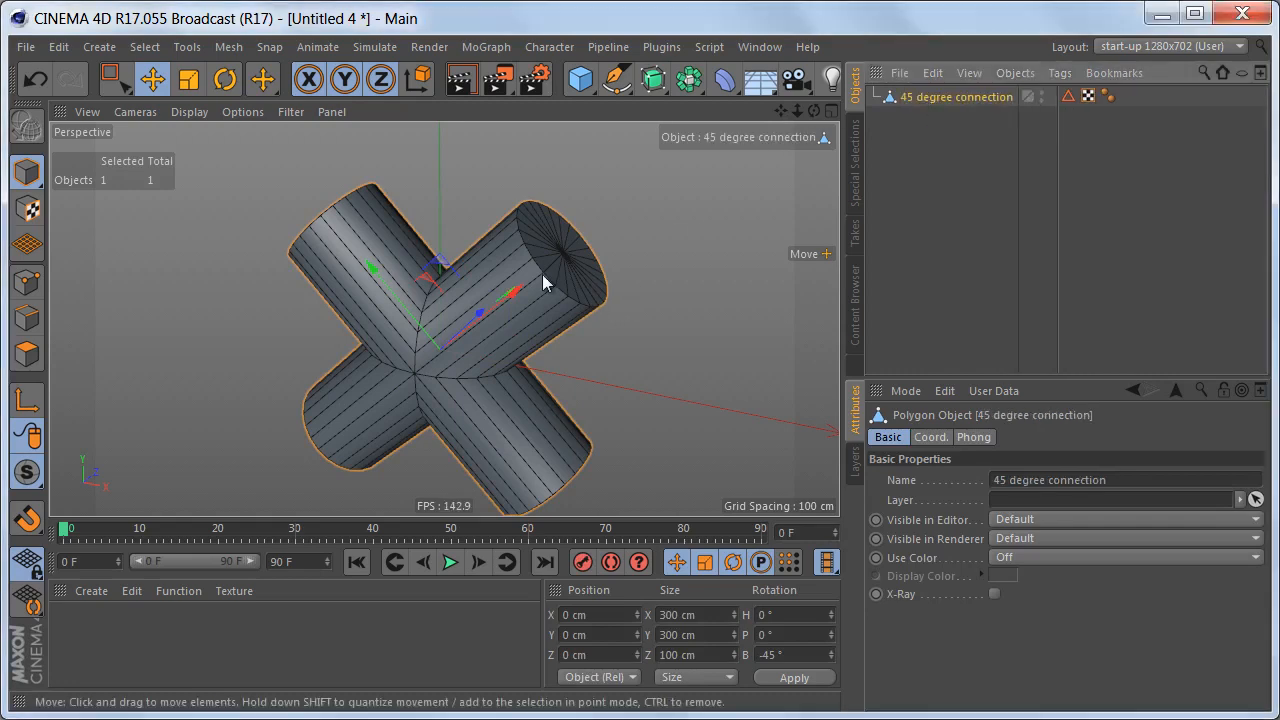
# - Reset the bank rotation of the merged object's axis to 0° using axis modification, without rotating the mesh
pyautogui.moveTo(494, 306)
pyautogui.keyDown('alt'); pyautogui.mouseDown()
pyautogui.moveTo(519, 303)
pyautogui.moveTo(488, 312)
pyautogui.mouseUp(); pyautogui.keyUp('alt')
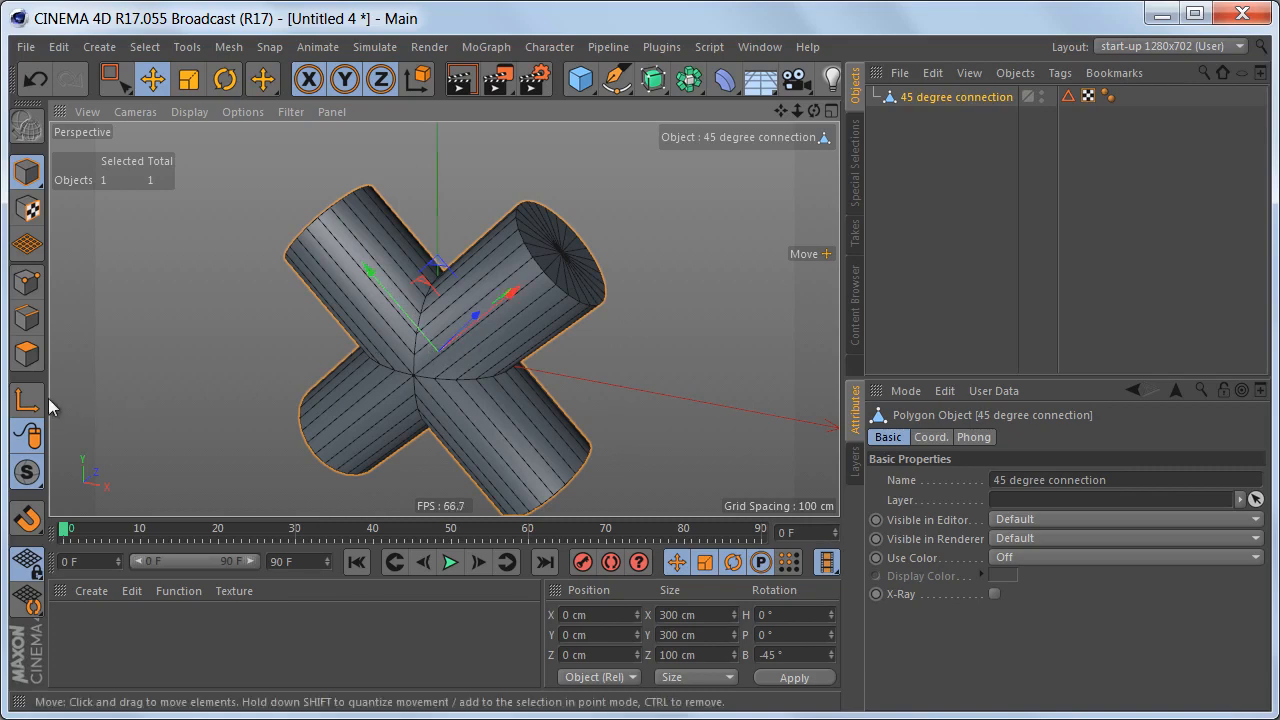
pyautogui.click(768, 655)
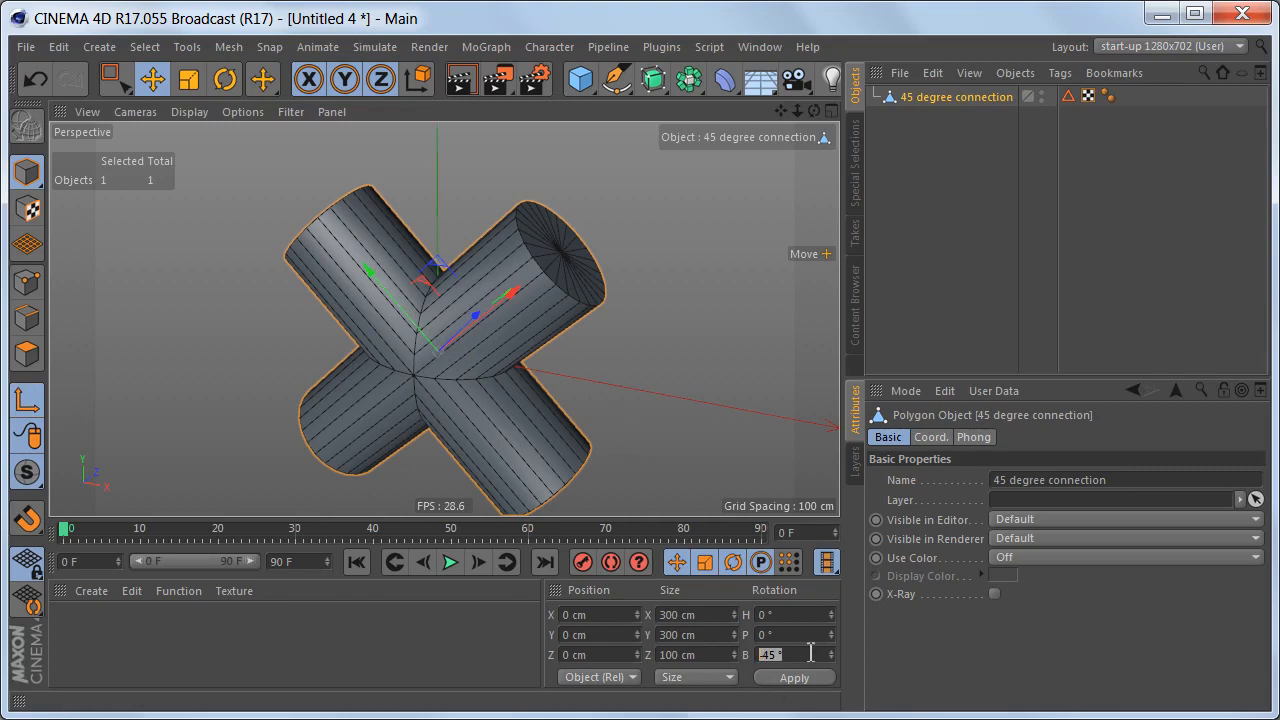
pyautogui.write('0')
pyautogui.click(780, 677)
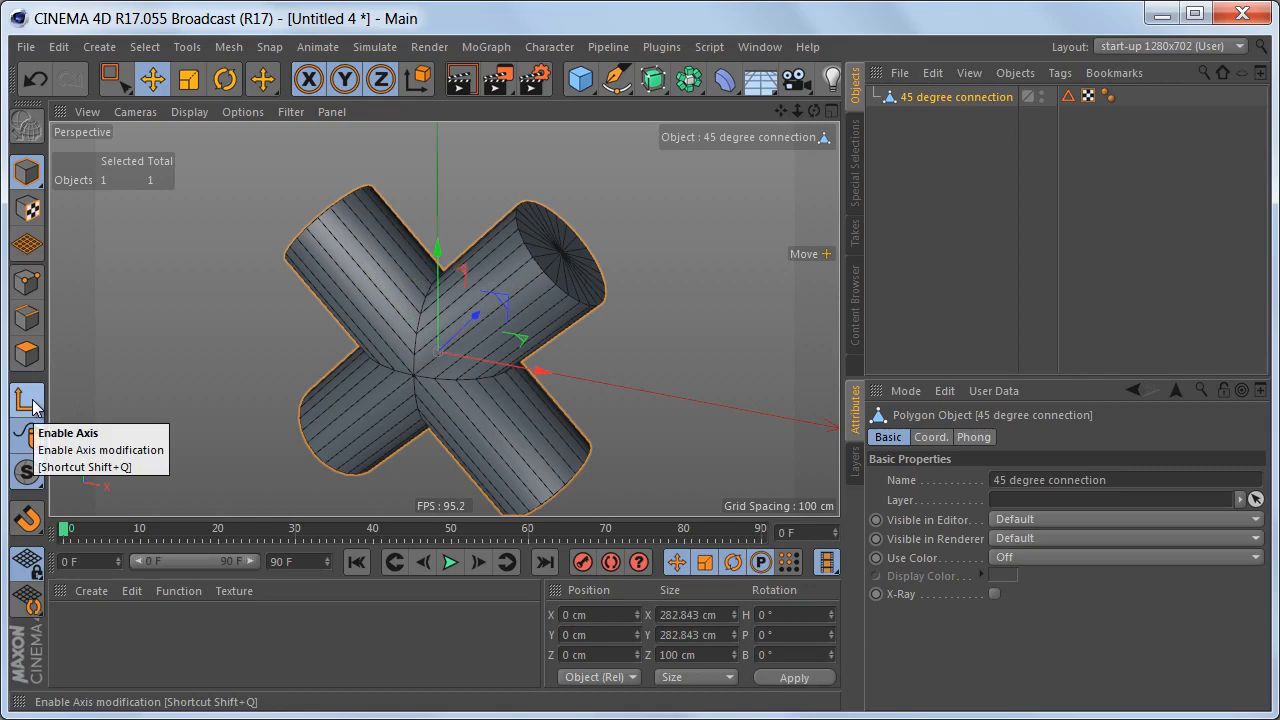
pyautogui.keyDown('alt'); pyautogui.moveTo(453, 340); pyautogui.dragTo(470, 330); pyautogui.keyUp('alt')
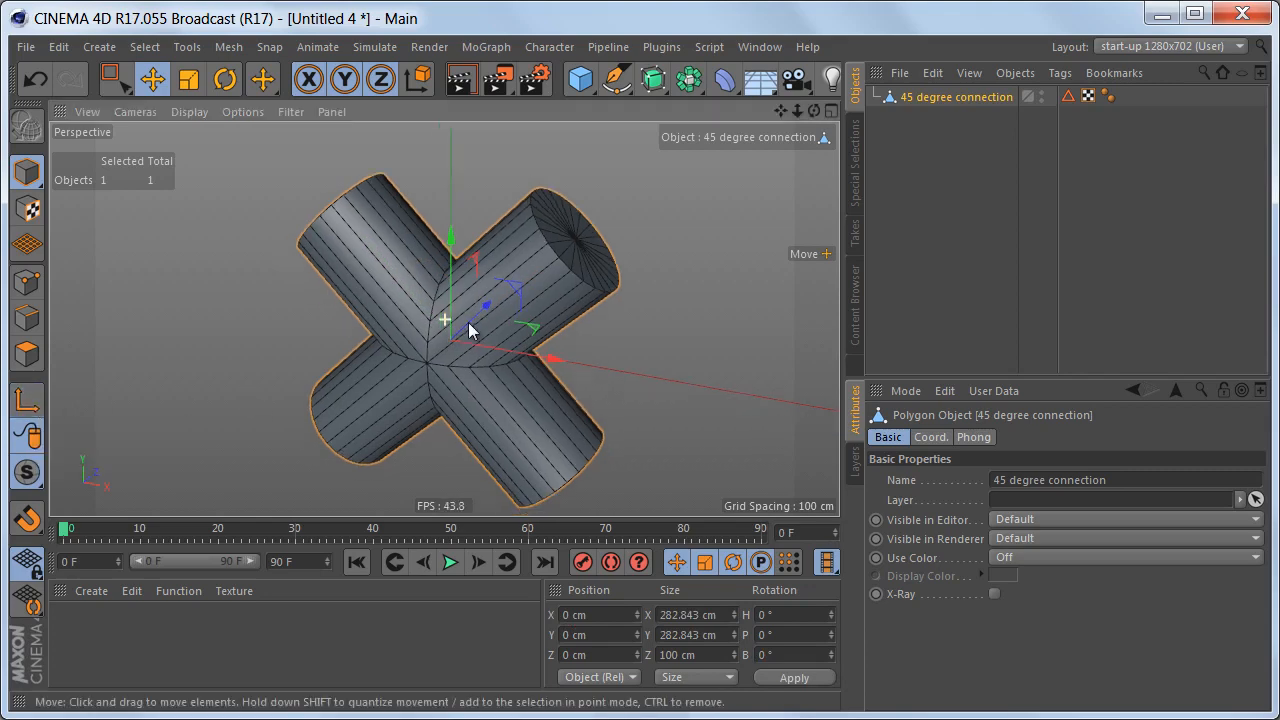
# - In the front view, select all points of the mesh below the horizontal axis, including hidden ones, and delete them
pyautogui.press('Return')
pyautogui.press('F5')
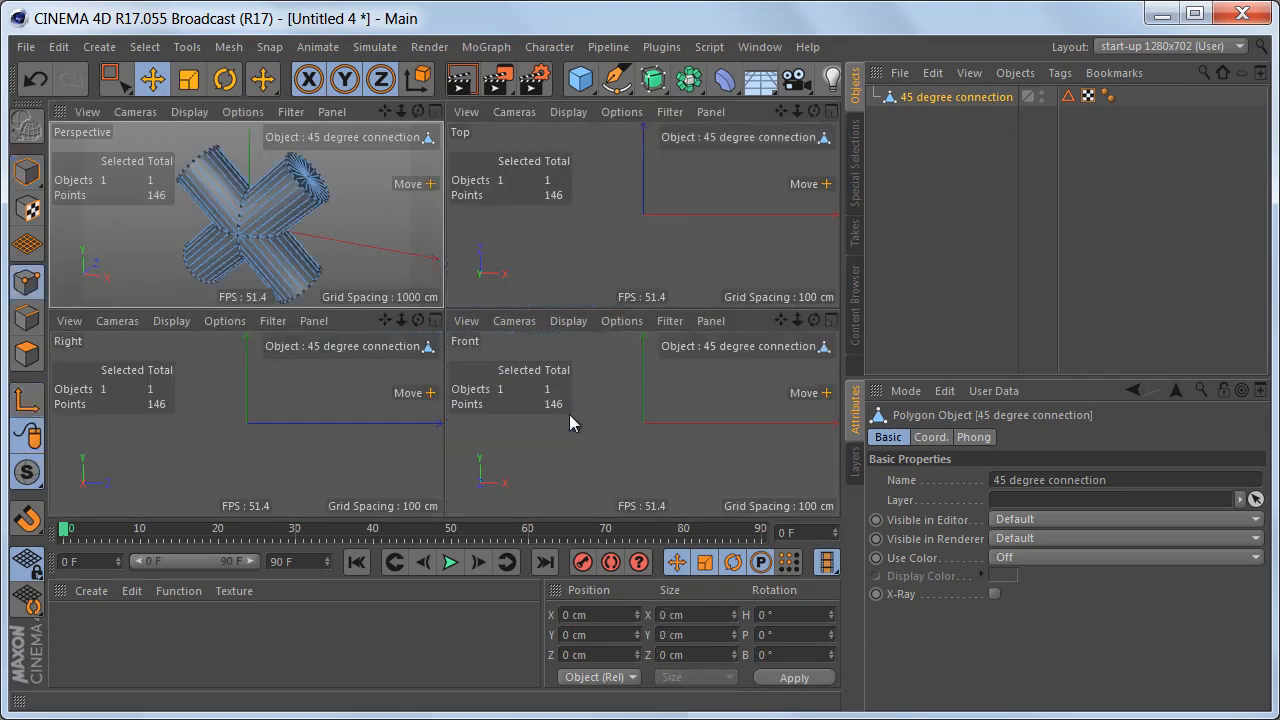
pyautogui.middleClick(570, 416)
pyautogui.scroll(3, 494, 322)
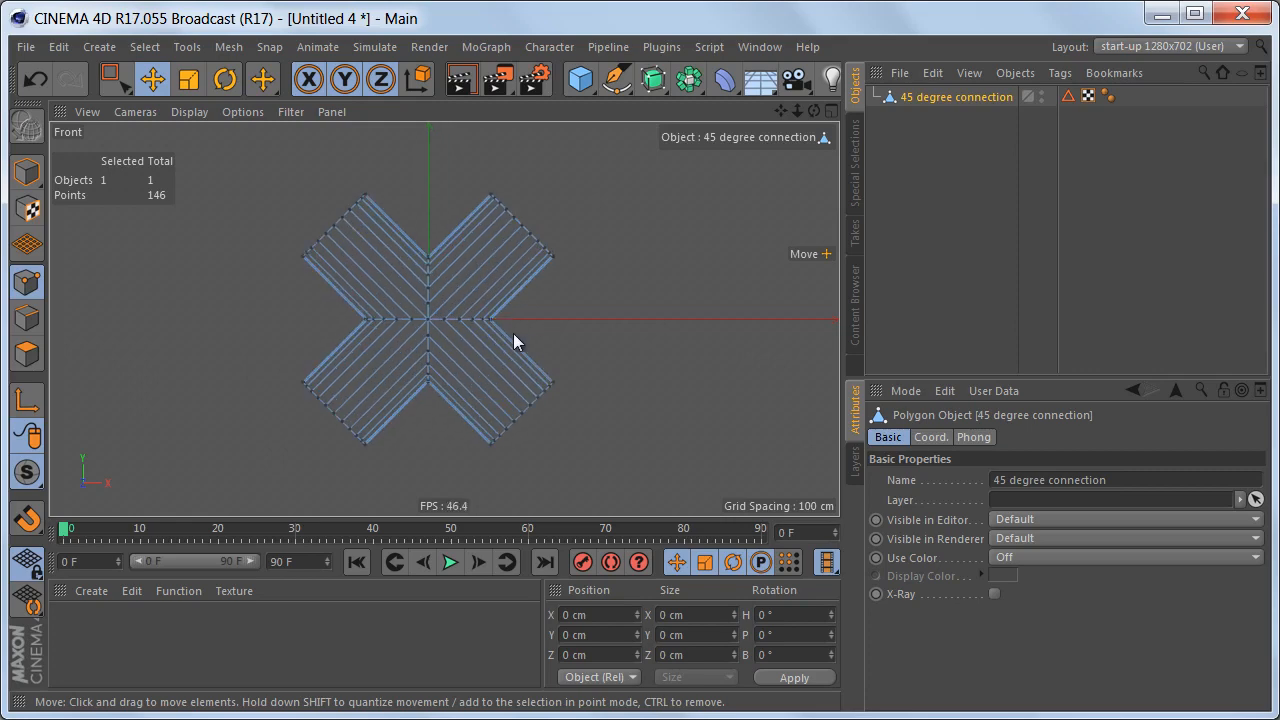
pyautogui.press('0')
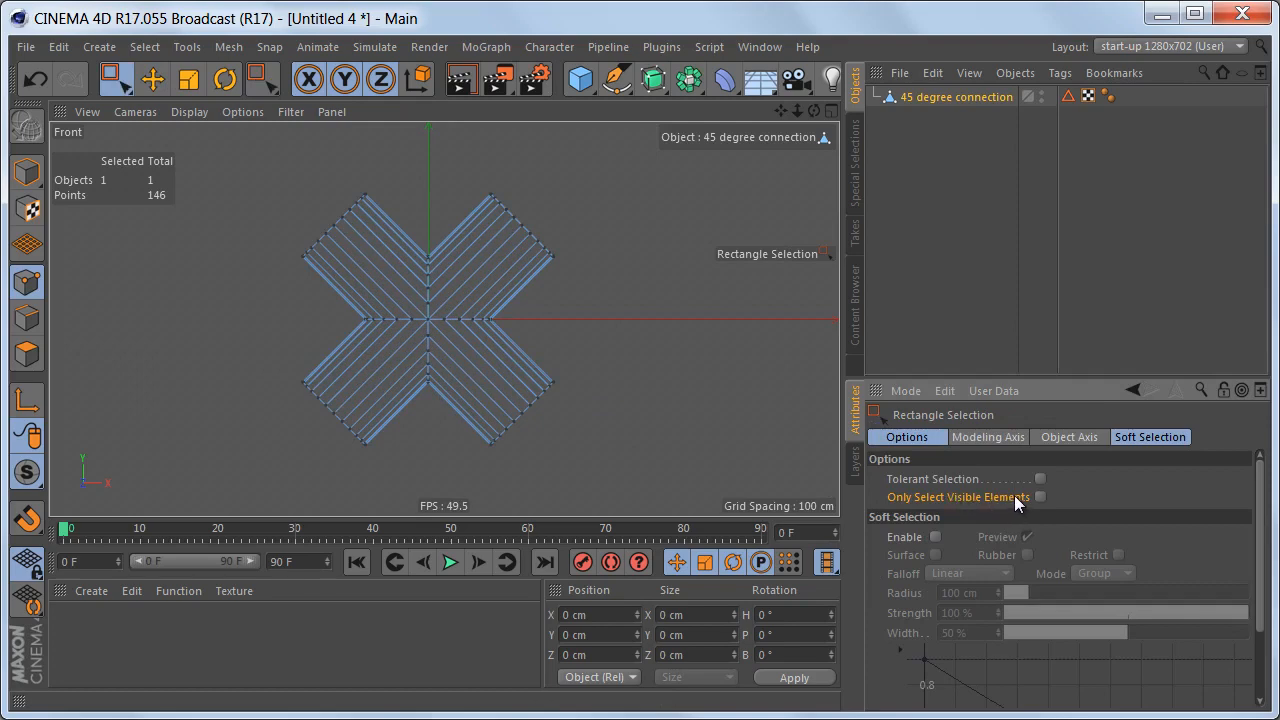
pyautogui.moveTo(299, 326); pyautogui.dragTo(621, 482)
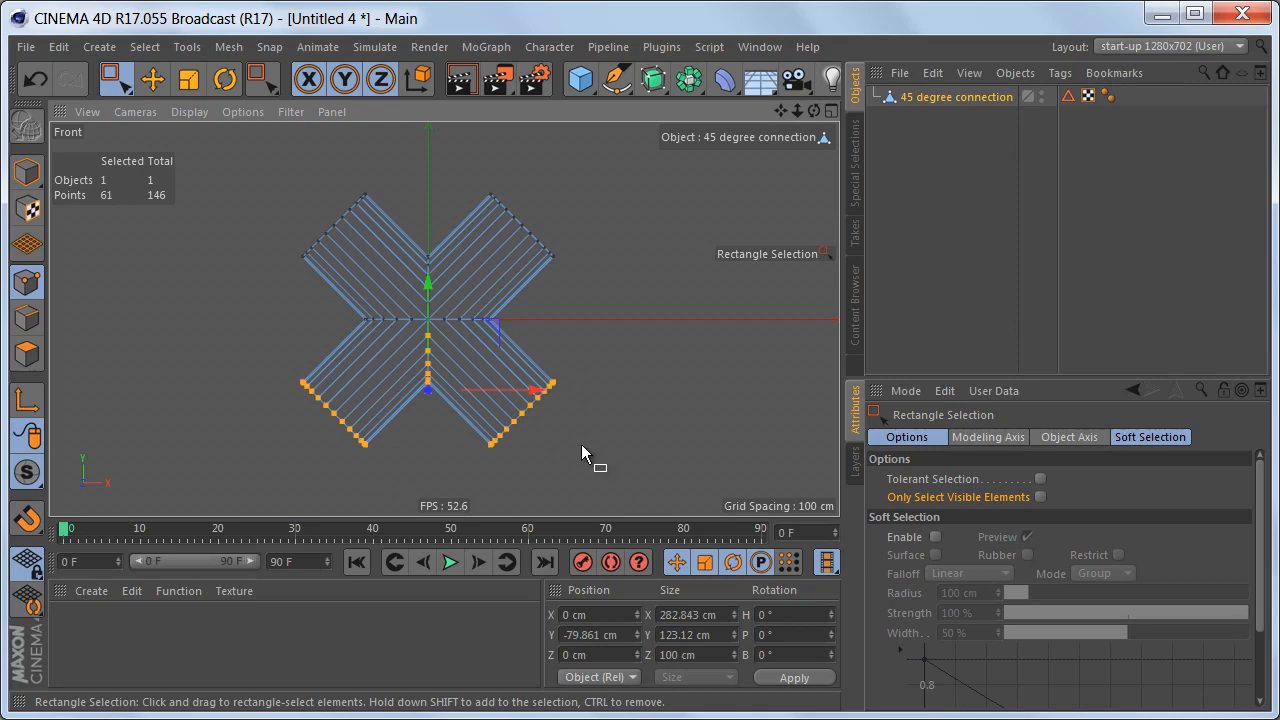
pyautogui.press('Delete')
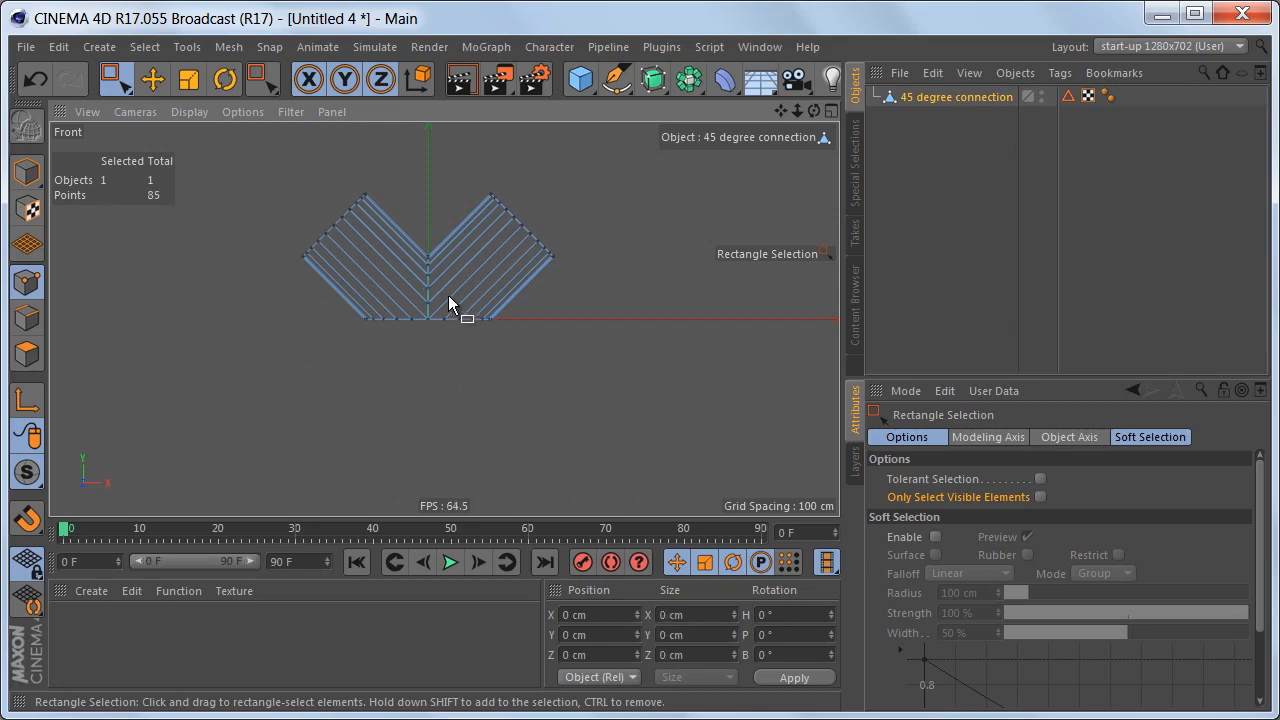
# - Select the open edge loop along the bottom of the remaining mesh and extrude it straight down about 28 cm
pyautogui.keyDown('alt'); pyautogui.moveTo(420, 266); pyautogui.dragTo(458, 293, button='middle'); pyautogui.keyUp('alt')
pyautogui.keyDown('alt'); pyautogui.moveTo(457, 287); pyautogui.dragTo(496, 295, button='right'); pyautogui.keyUp('alt')
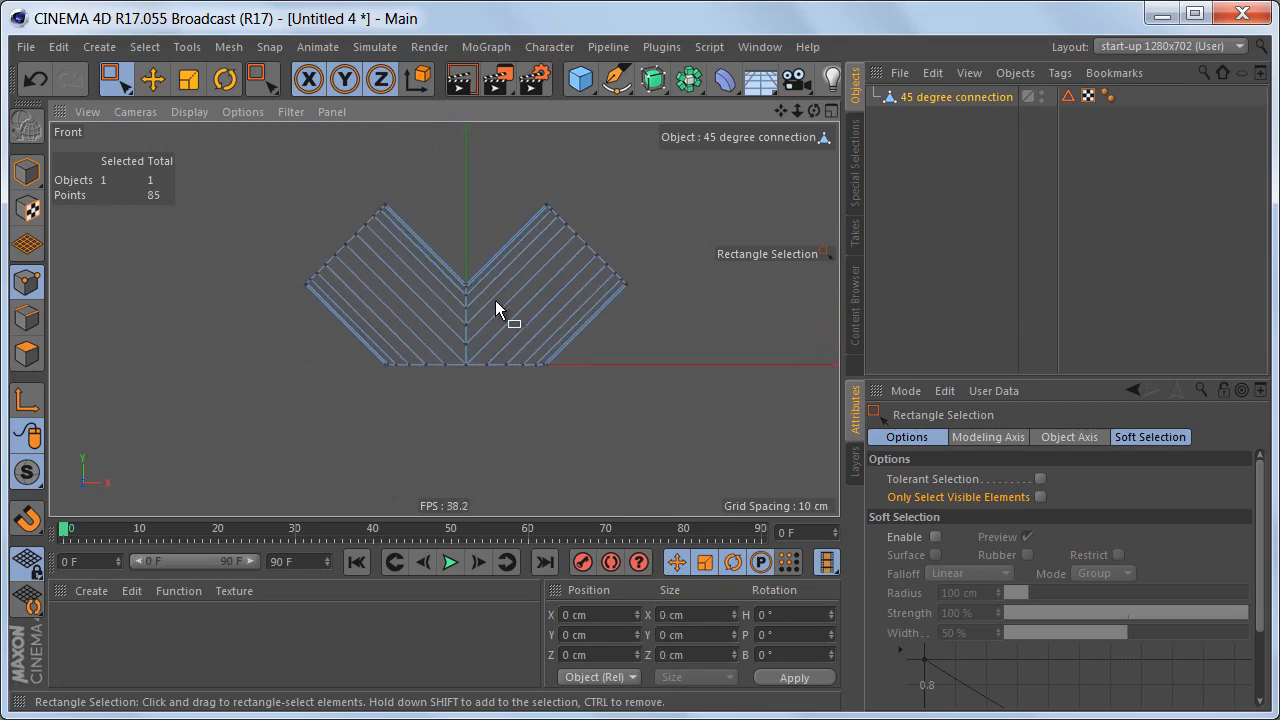
pyautogui.press('v')
pyautogui.click(530, 440)
pyautogui.moveTo(371, 358); pyautogui.dragTo(560, 408)
pyautogui.keyDown('alt'); pyautogui.moveTo(451, 376); pyautogui.dragTo(516, 379, button='right'); pyautogui.keyUp('alt')
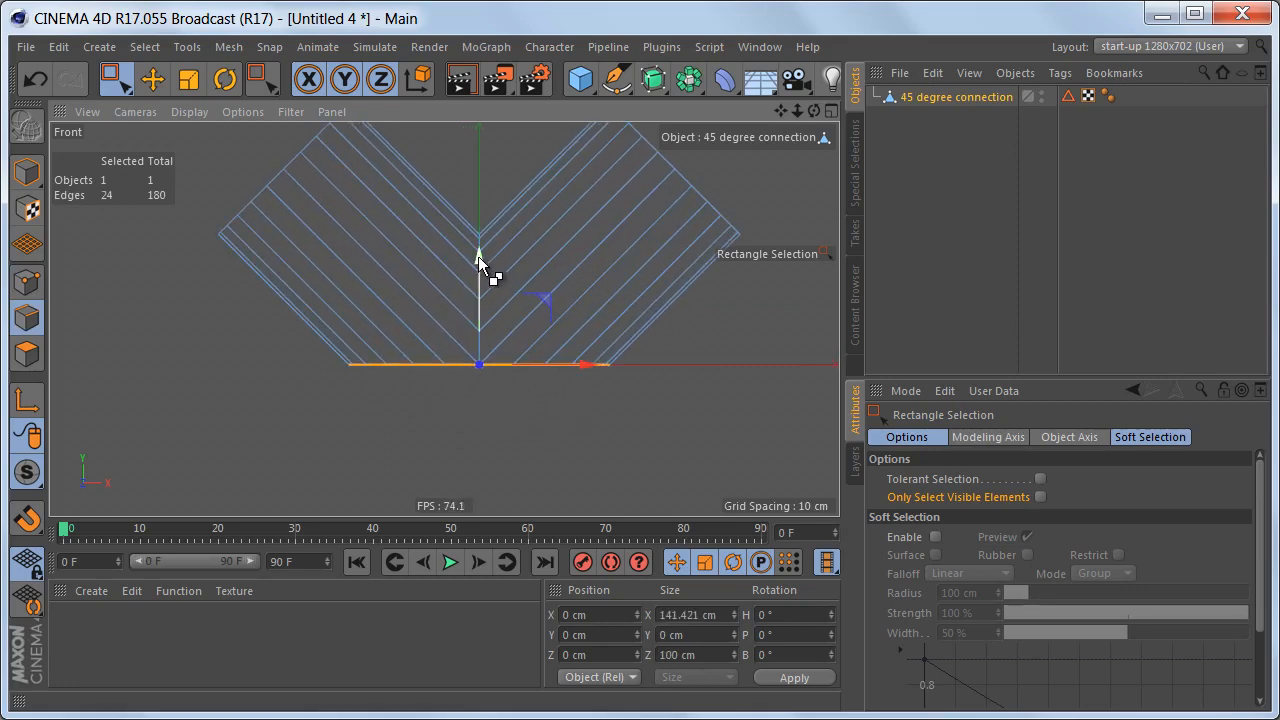
pyautogui.keyDown('ctrl'); pyautogui.moveTo(479, 260); pyautogui.dragTo(480, 311); pyautogui.keyUp('ctrl')
# - Set the selected bottom edge loop's X size to 100 cm, matching its Z size so that the opening is circular
pyautogui.middleClick(449, 360)
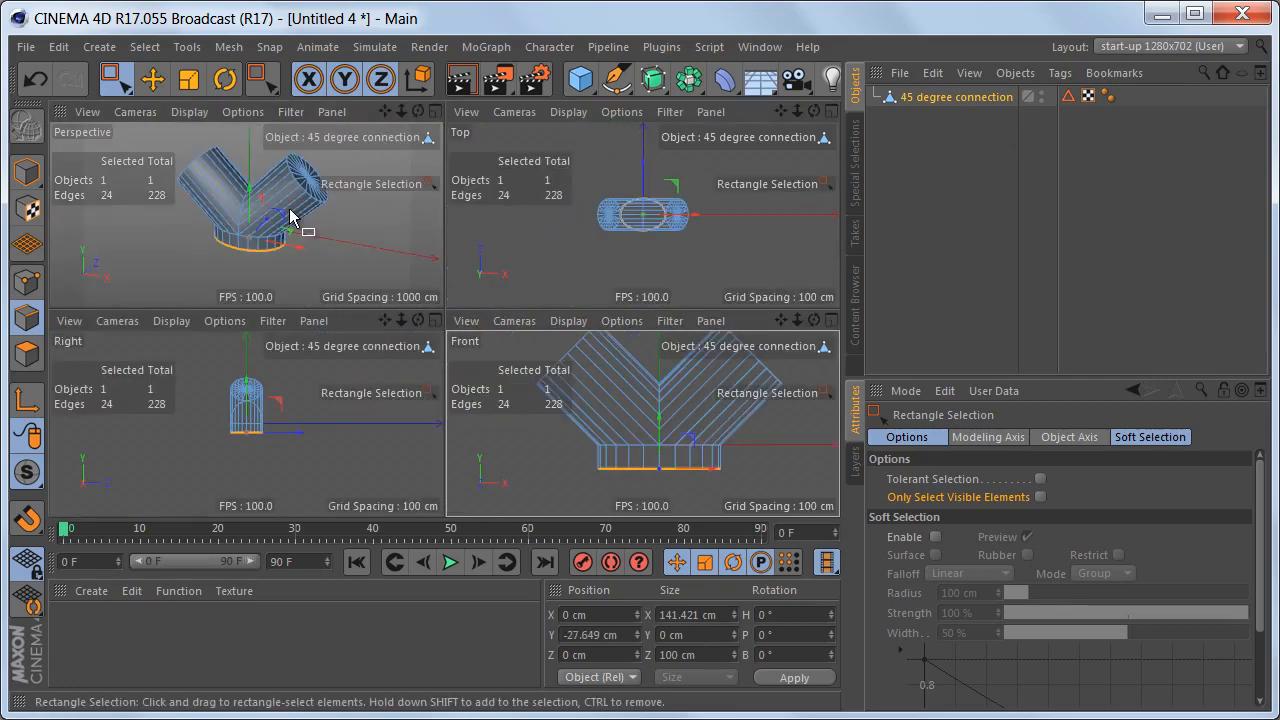
pyautogui.middleClick(290, 217)
pyautogui.keyDown('alt'); pyautogui.moveTo(332, 324); pyautogui.dragTo(472, 126); pyautogui.keyUp('alt')
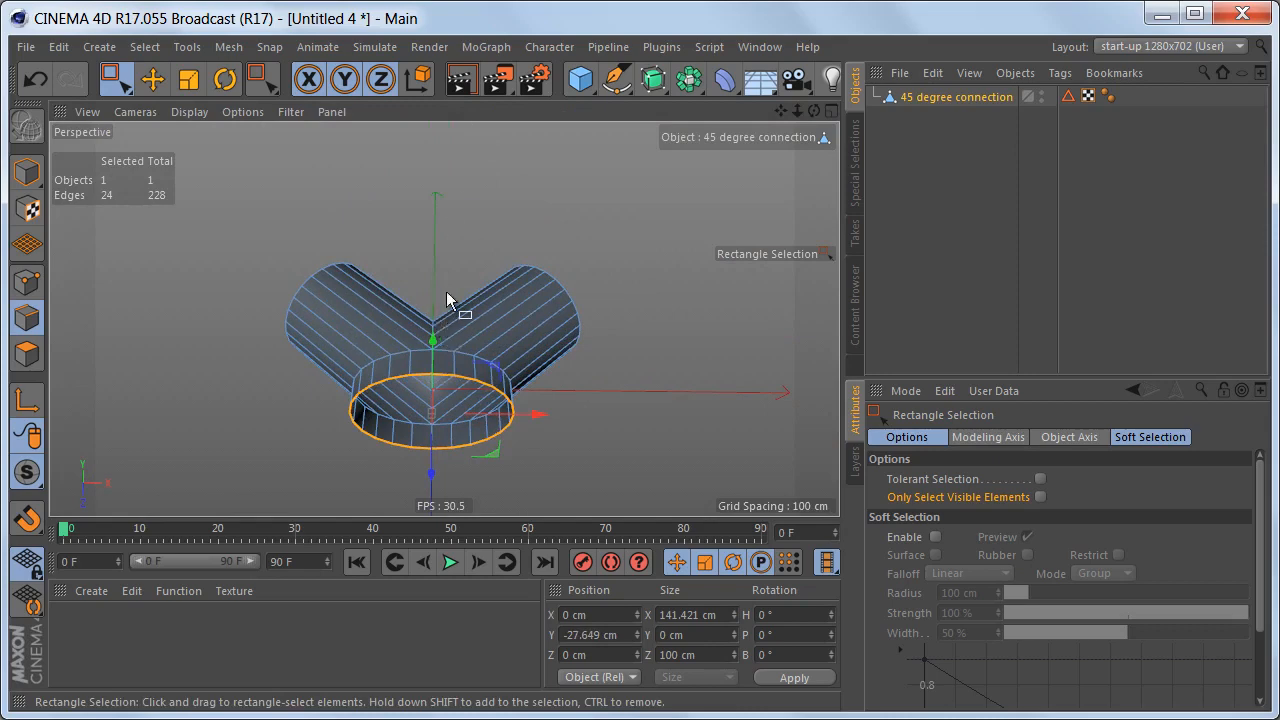
pyautogui.keyDown('alt'); pyautogui.moveTo(446, 291); pyautogui.dragTo(435, 301); pyautogui.keyUp('alt')
pyautogui.keyDown('alt'); pyautogui.moveTo(435, 301); pyautogui.dragTo(478, 287, button='right'); pyautogui.keyUp('alt')
pyautogui.keyDown('alt'); pyautogui.moveTo(478, 287); pyautogui.dragTo(455, 262); pyautogui.keyUp('alt')
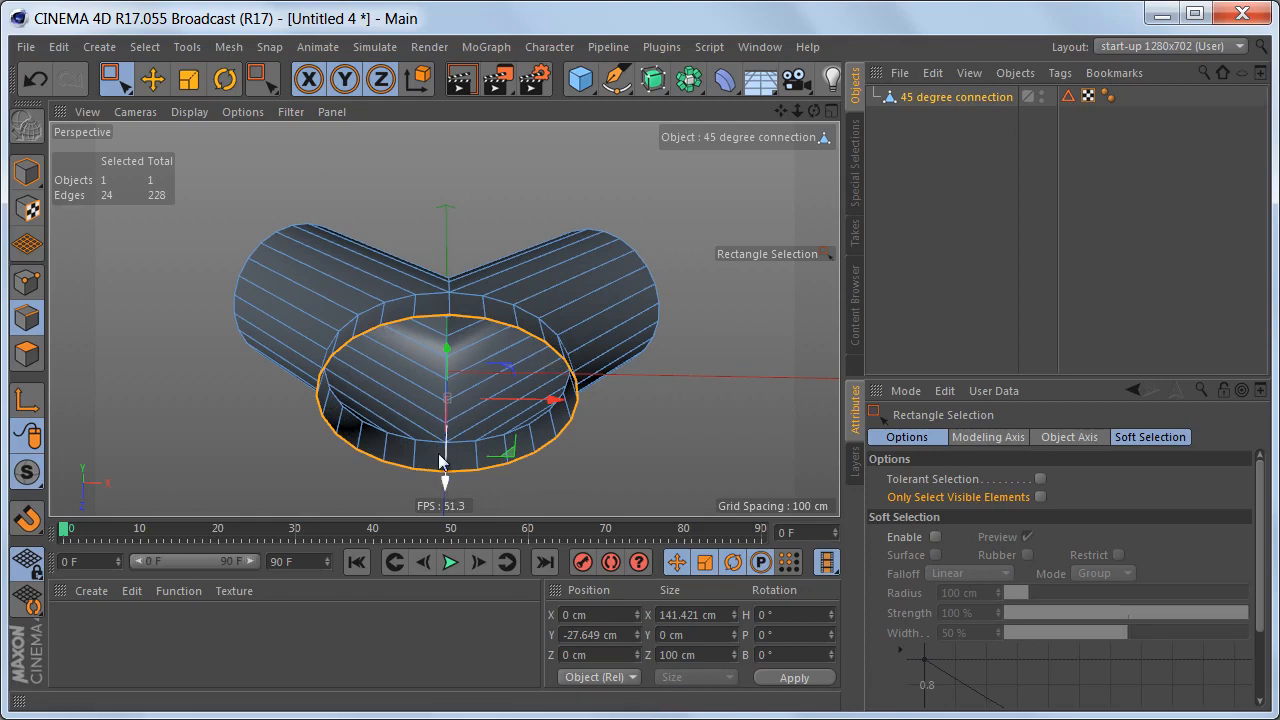
pyautogui.click(658, 654)
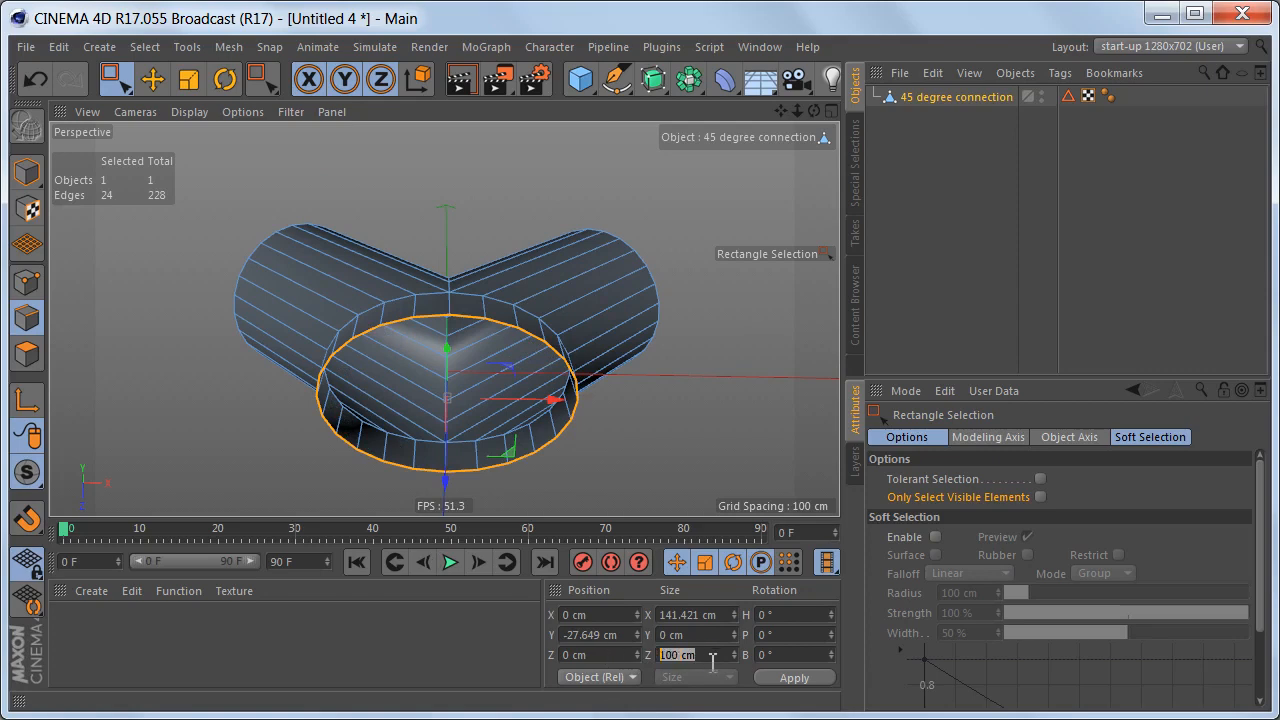
pyautogui.click(704, 614)
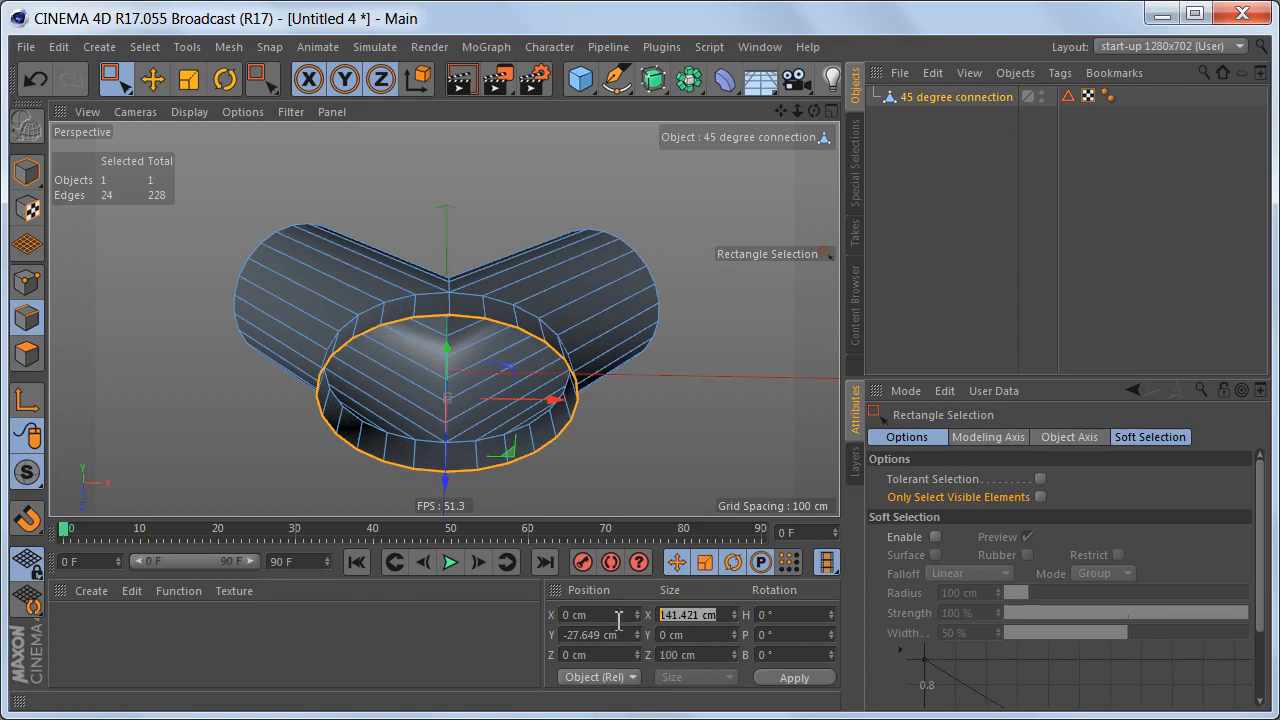
pyautogui.write('100')
pyautogui.press('Return')
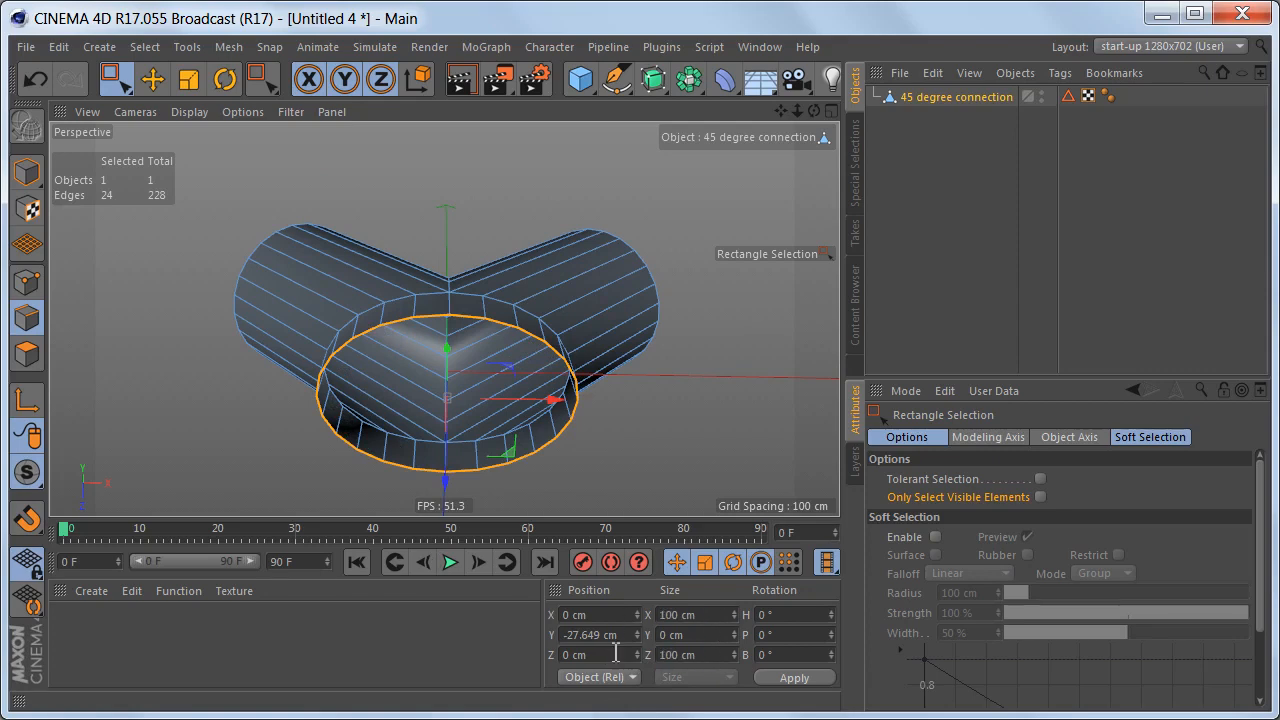
pyautogui.click(804, 679)
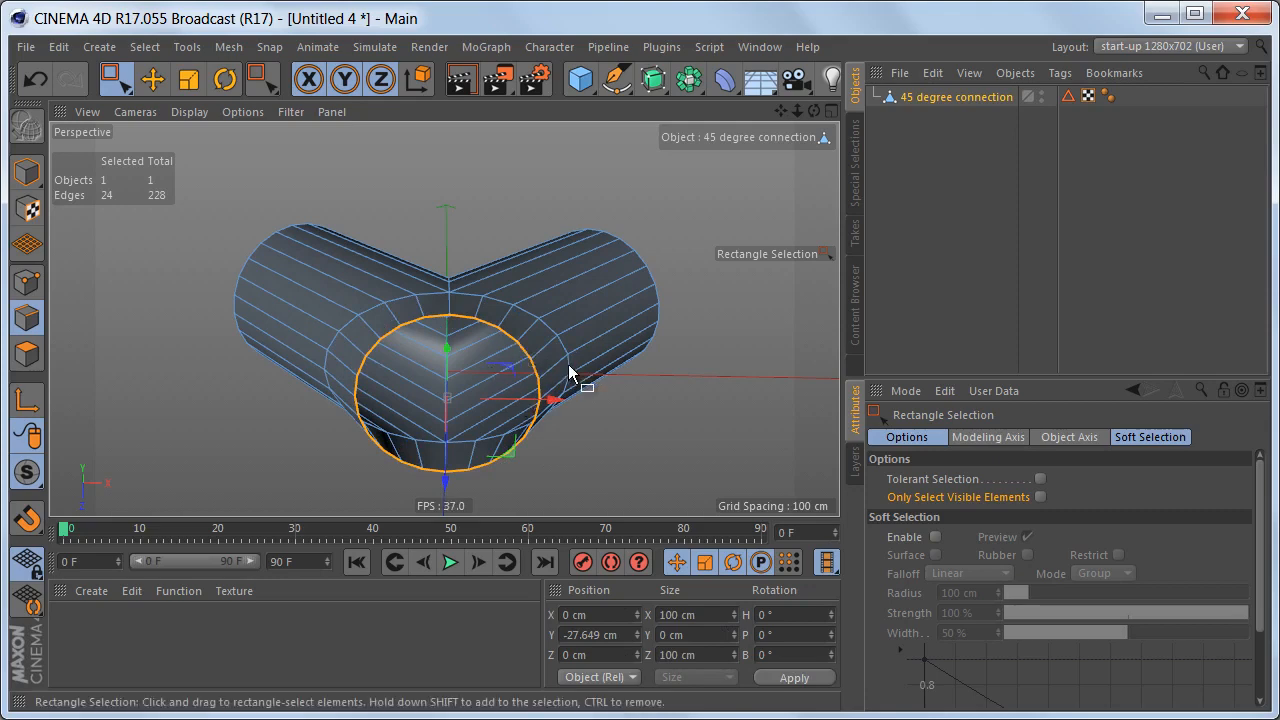
# - Move the circular bottom edge loop up to about Y -21.7 cm so the transition follows the 45-degree slope of the pipes
pyautogui.middleClick(587, 451)
pyautogui.middleClick(587, 463)
pyautogui.scroll(5, 425, 392)
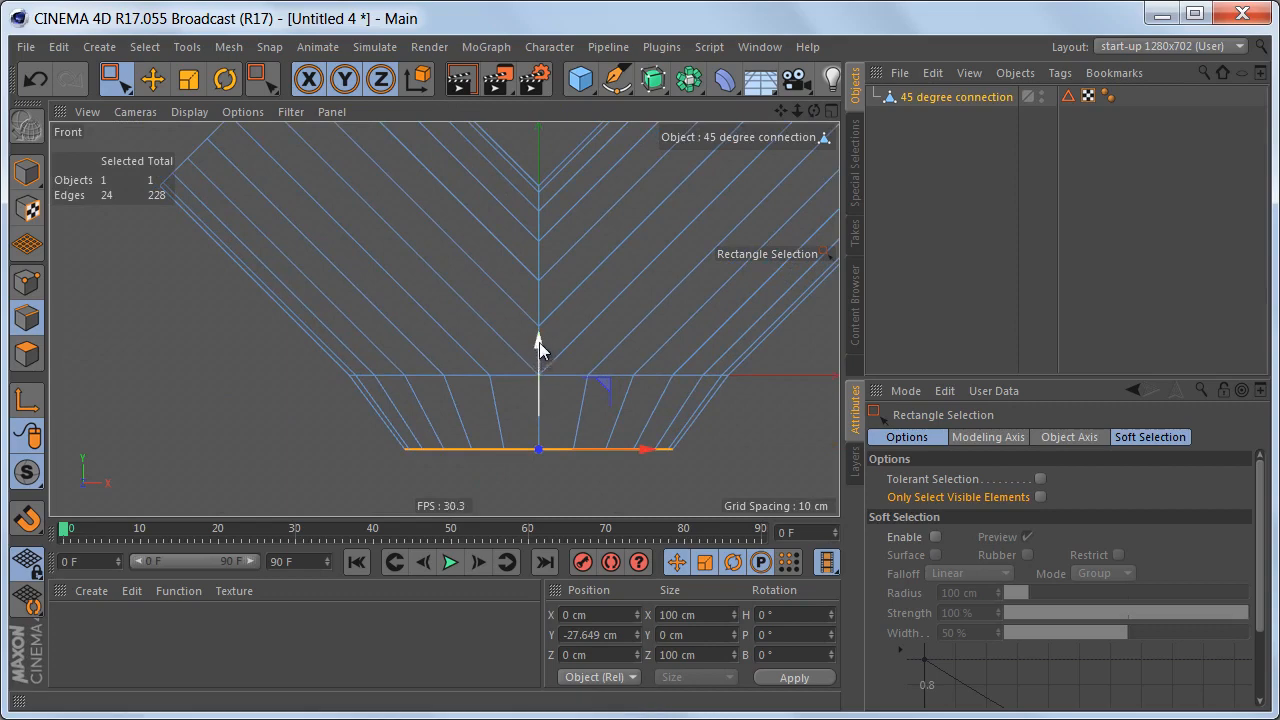
pyautogui.scroll(3, 418, 392)
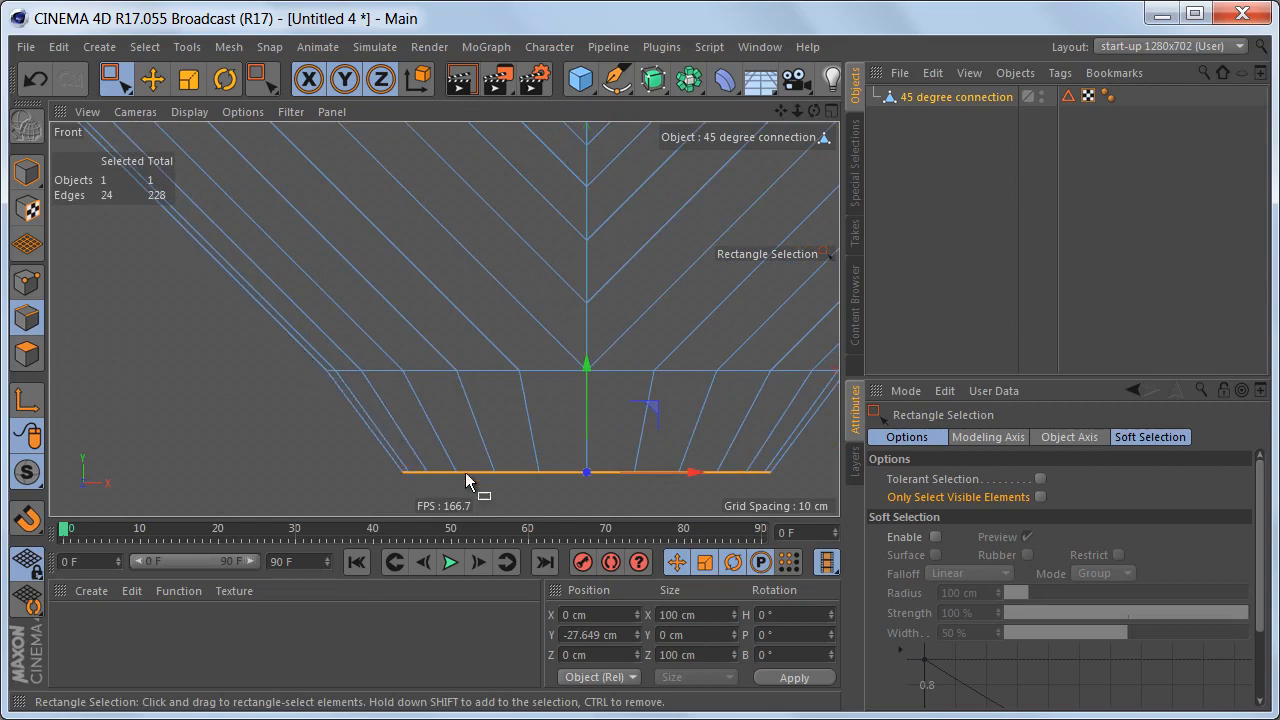
pyautogui.moveTo(587, 367); pyautogui.dragTo(593, 357)
pyautogui.moveTo(595, 358); pyautogui.dragTo(586, 343)
pyautogui.keyDown('alt'); pyautogui.moveTo(540, 374); pyautogui.dragTo(437, 279, button='middle'); pyautogui.keyUp('alt')
pyautogui.scroll(-3, 437, 279)
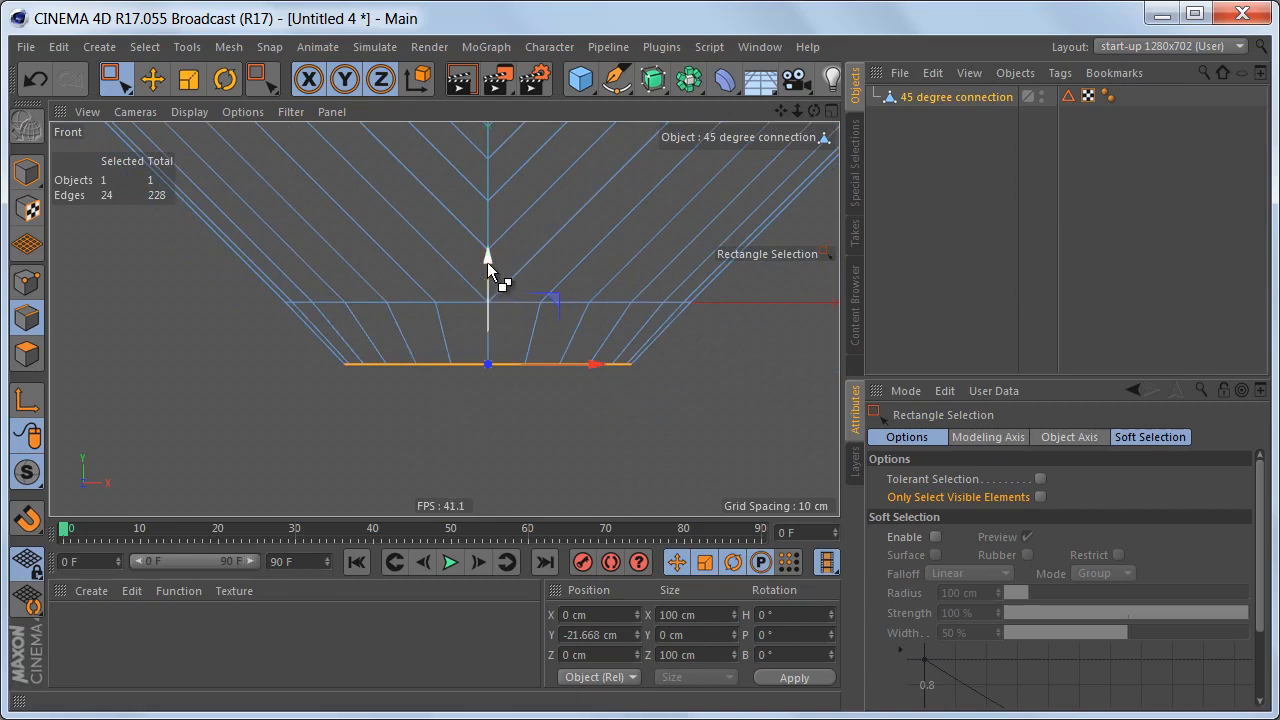
# - Extrude the bottom edge loop straight down twice, to about Y -45 cm and about Y -132 cm, to form the vertical pipe
pyautogui.keyDown('ctrl'); pyautogui.moveTo(490, 268); pyautogui.dragTo(496, 325); pyautogui.keyUp('ctrl')
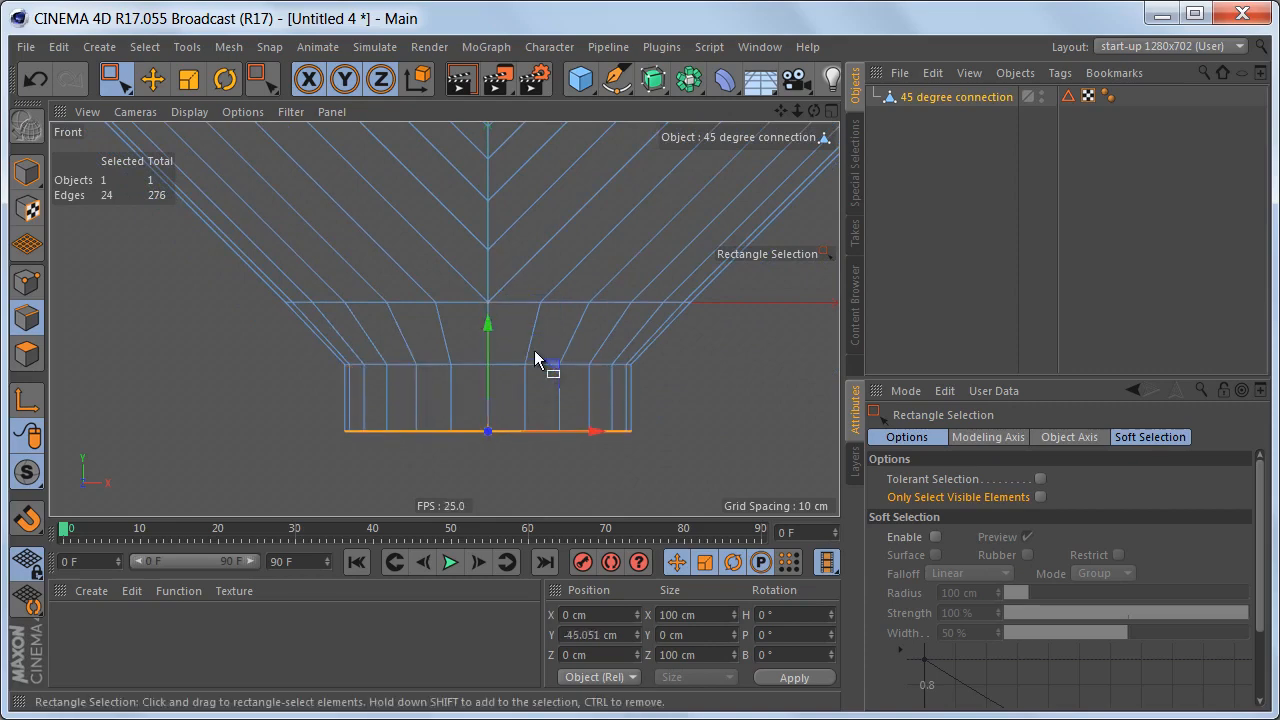
pyautogui.scroll(-3, 514, 344)
pyautogui.keyDown('alt'); pyautogui.moveTo(480, 306); pyautogui.dragTo(461, 254, button='middle'); pyautogui.keyUp('alt')
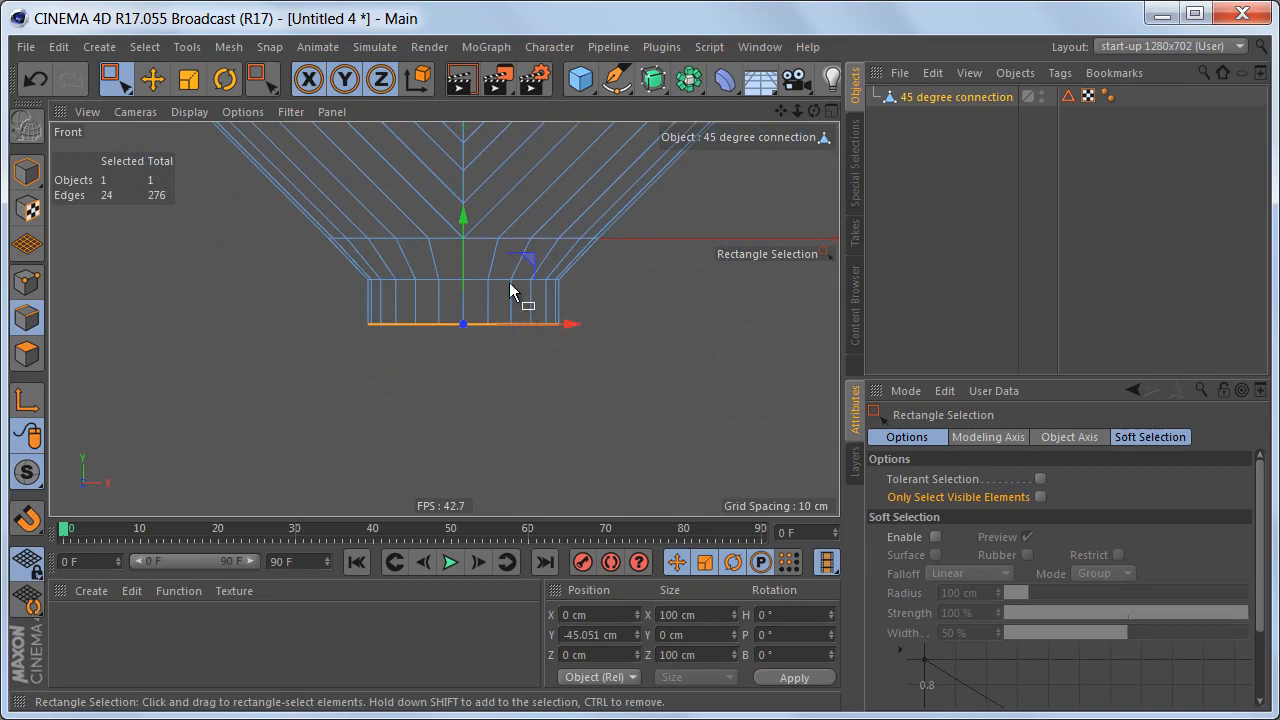
pyautogui.keyDown('ctrl'); pyautogui.moveTo(458, 212); pyautogui.dragTo(482, 380); pyautogui.keyUp('ctrl')
pyautogui.scroll(-2, 470, 380)
pyautogui.scroll(-1, 472, 372)
pyautogui.keyDown('alt'); pyautogui.moveTo(480, 351); pyautogui.dragTo(482, 419, button='middle'); pyautogui.keyUp('alt')
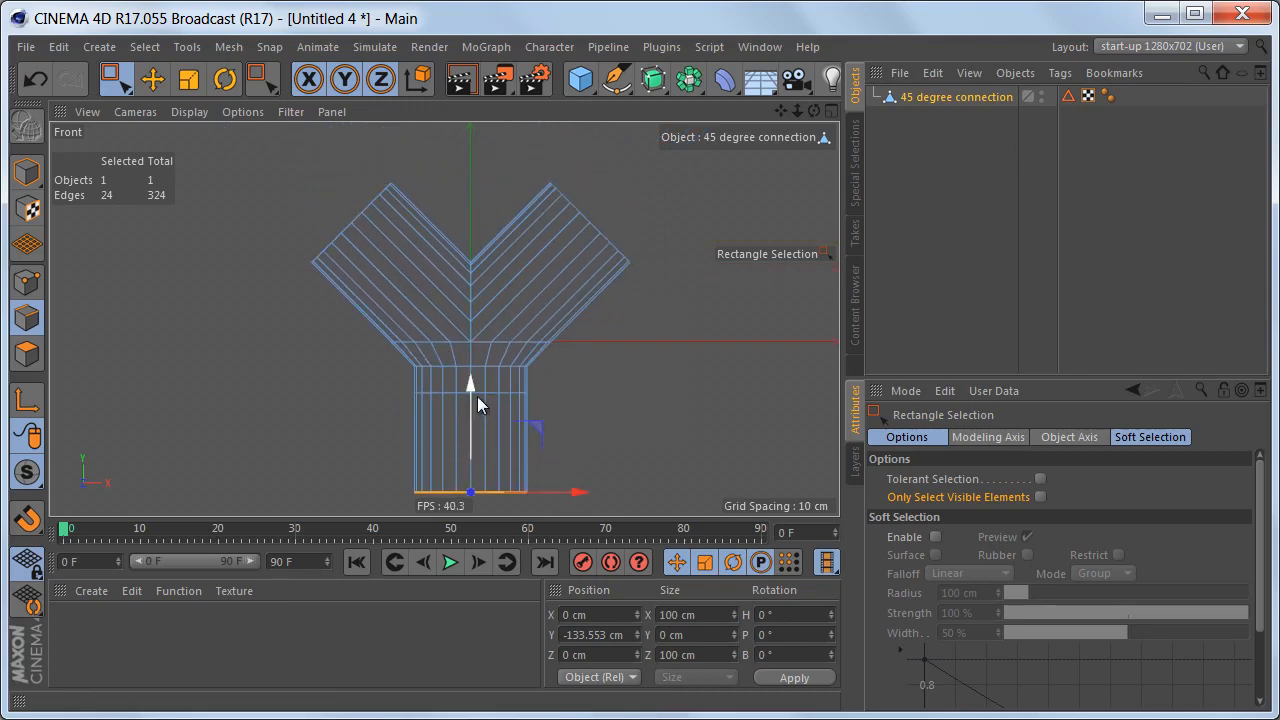
pyautogui.moveTo(475, 388); pyautogui.dragTo(474, 386)
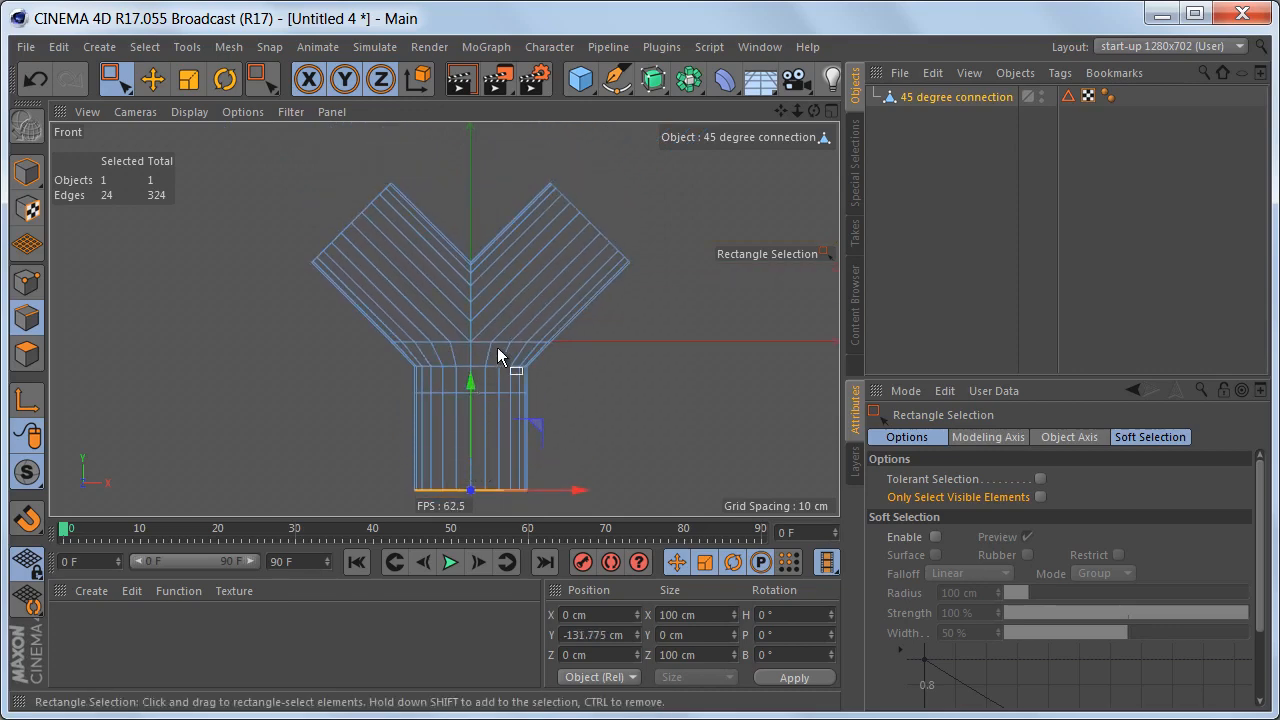
pyautogui.keyDown('alt'); pyautogui.moveTo(483, 344); pyautogui.dragTo(491, 338, button='middle'); pyautogui.keyUp('alt')
# - Select the centre points of the caps on both angled pipes and delete them to open the ends
pyautogui.middleClick(490, 332)
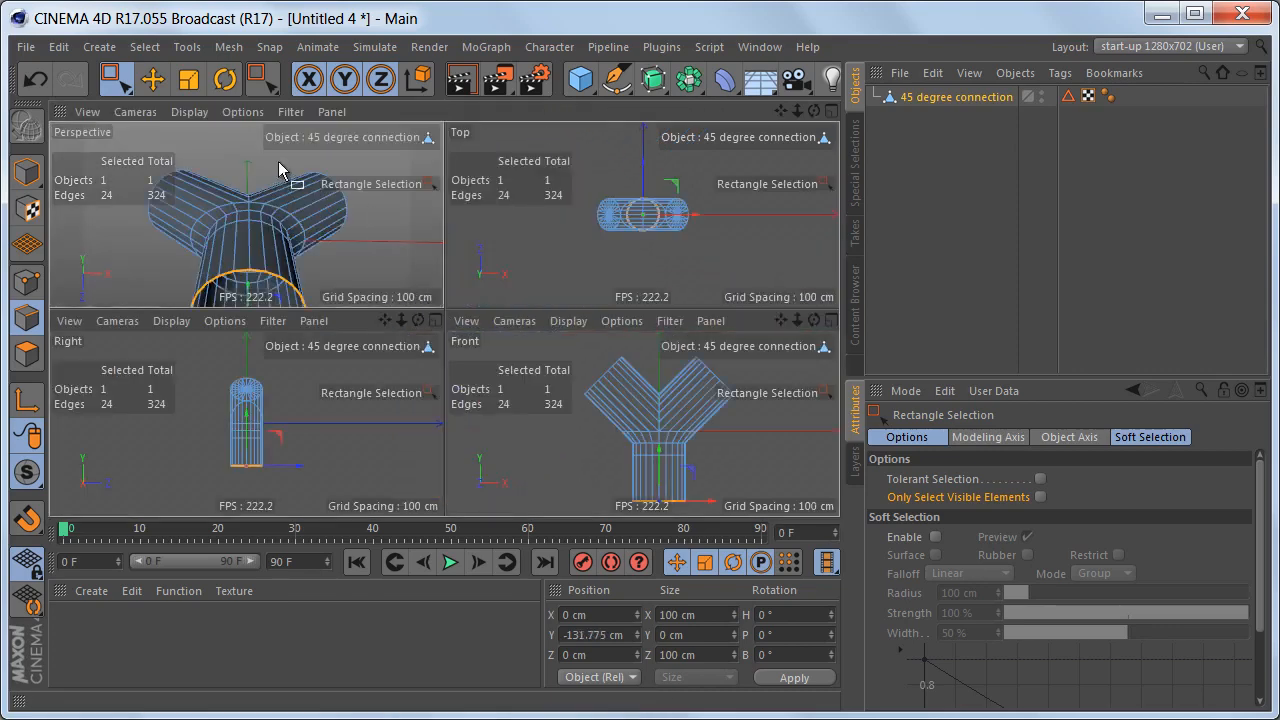
pyautogui.middleClick(278, 161)
pyautogui.keyDown('alt'); pyautogui.moveTo(412, 317); pyautogui.dragTo(363, 363); pyautogui.keyUp('alt')
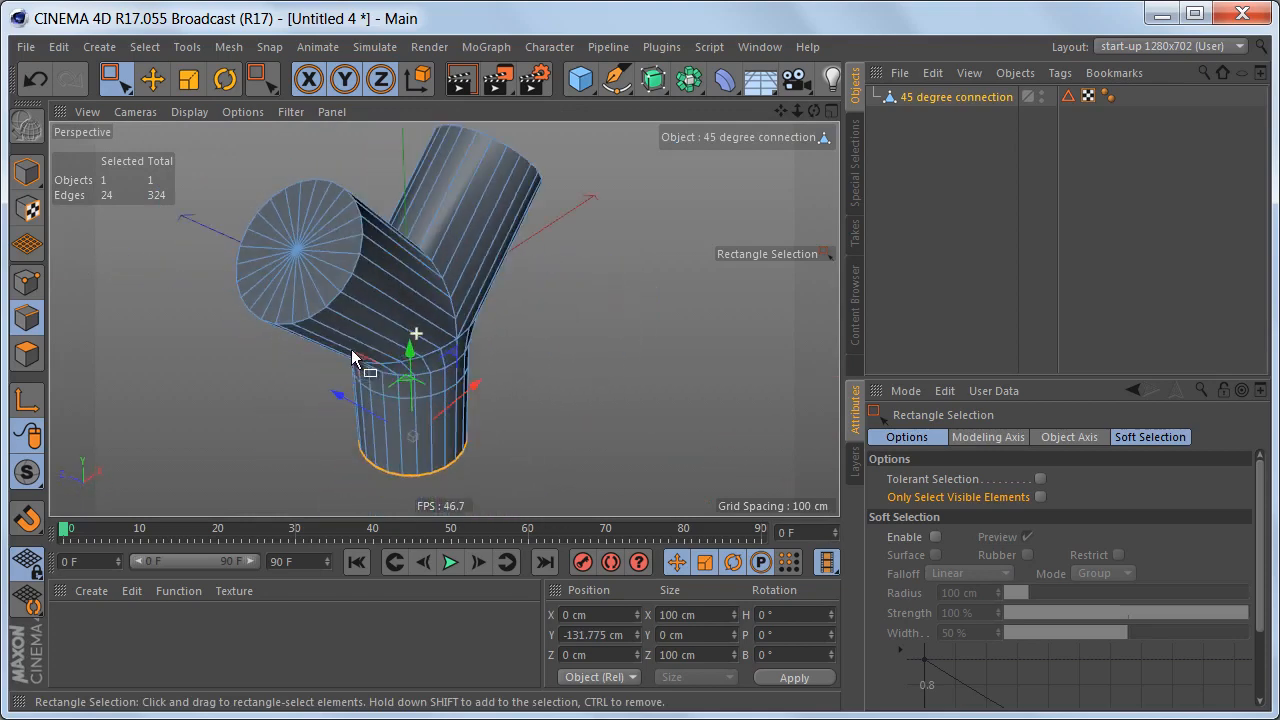
pyautogui.press('Return')
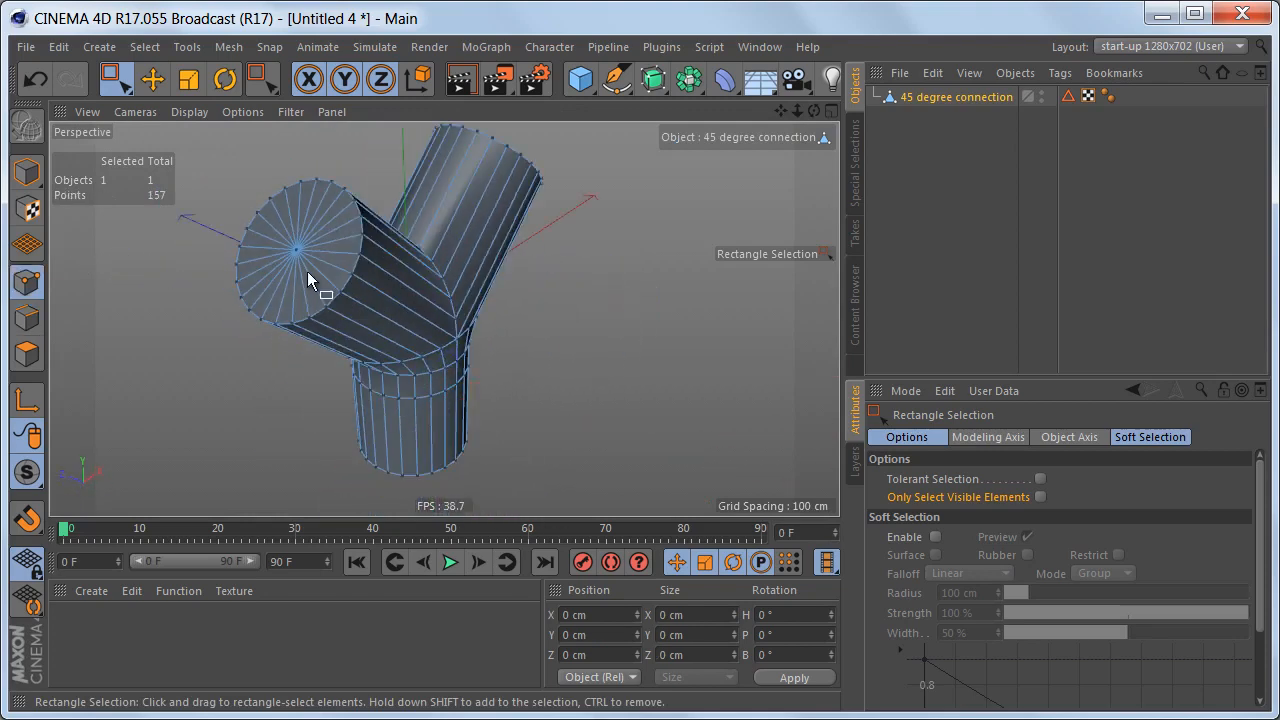
pyautogui.press('9')
pyautogui.click(296, 250)
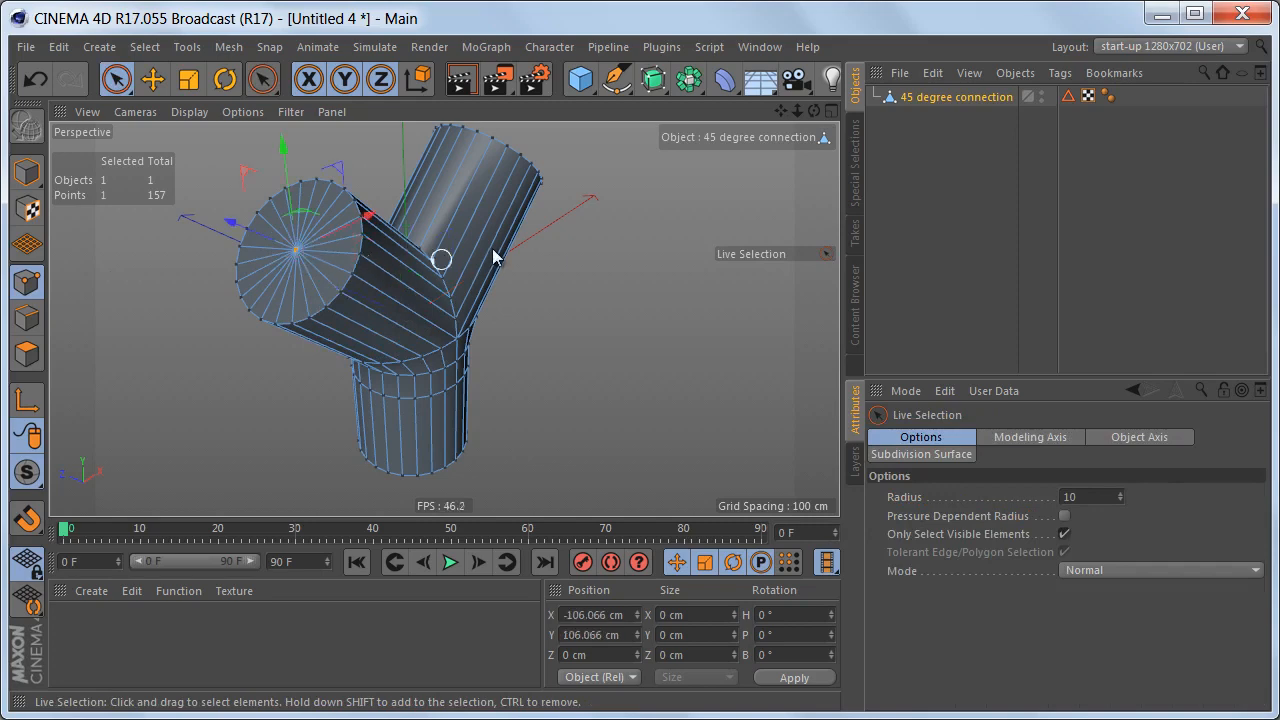
pyautogui.keyDown('alt'); pyautogui.moveTo(491, 257); pyautogui.dragTo(525, 259); pyautogui.keyUp('alt')
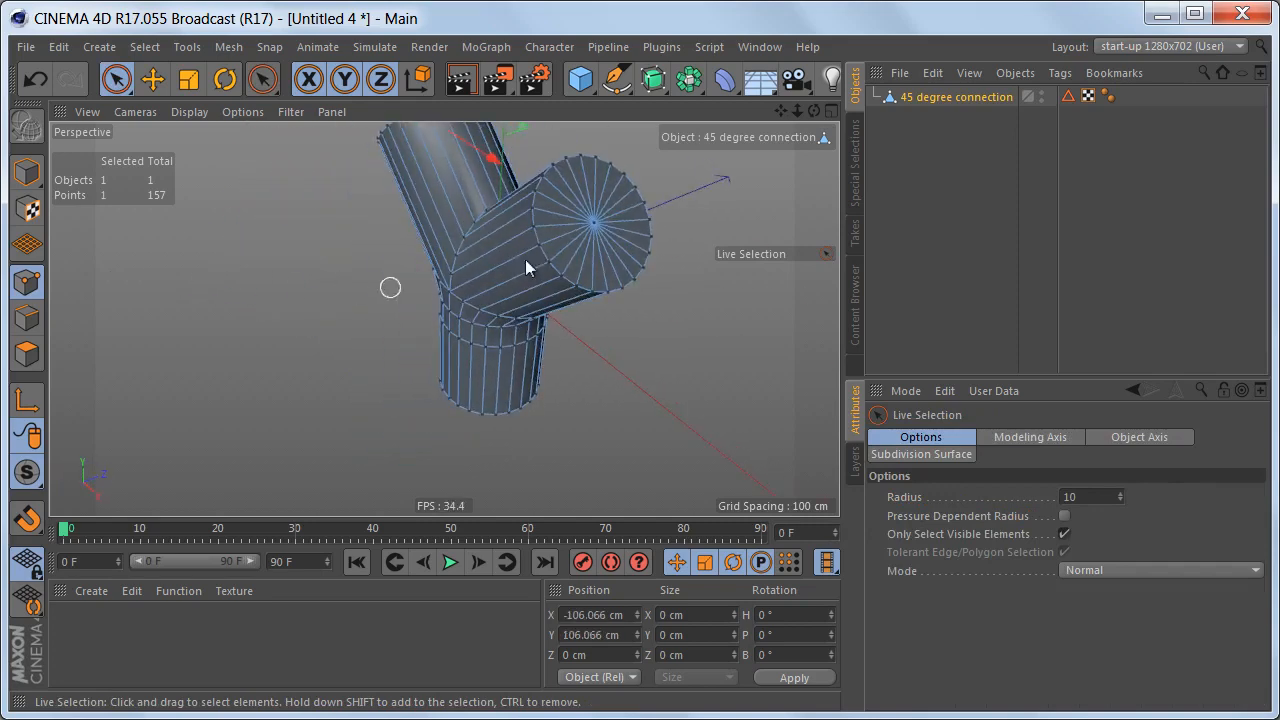
pyautogui.keyDown('shift'); pyautogui.click(595, 228); pyautogui.keyUp('shift')
pyautogui.press('Delete')
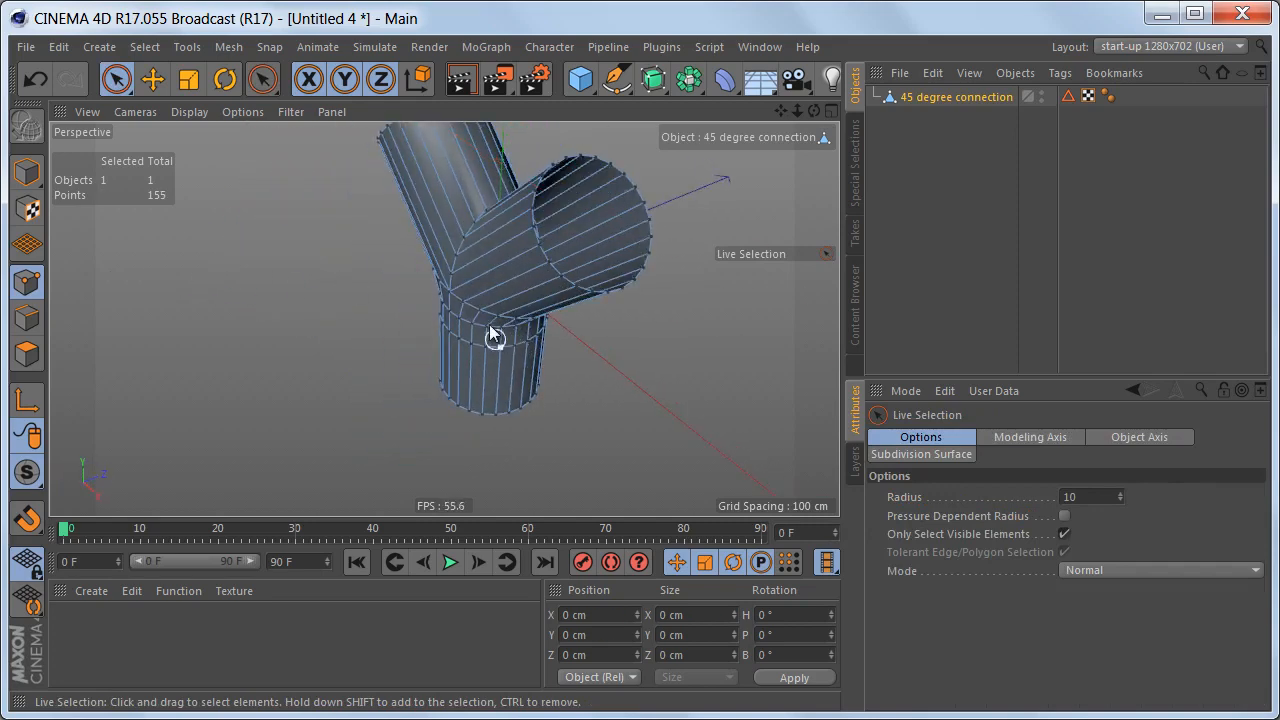
# - Add a Subdivision Surface as the parent of the 45 degree connection object
pyautogui.keyDown('alt'); pyautogui.moveTo(564, 292); pyautogui.dragTo(447, 337); pyautogui.keyUp('alt')
pyautogui.keyDown('alt'); pyautogui.moveTo(447, 337); pyautogui.dragTo(469, 365, button='middle'); pyautogui.keyUp('alt')
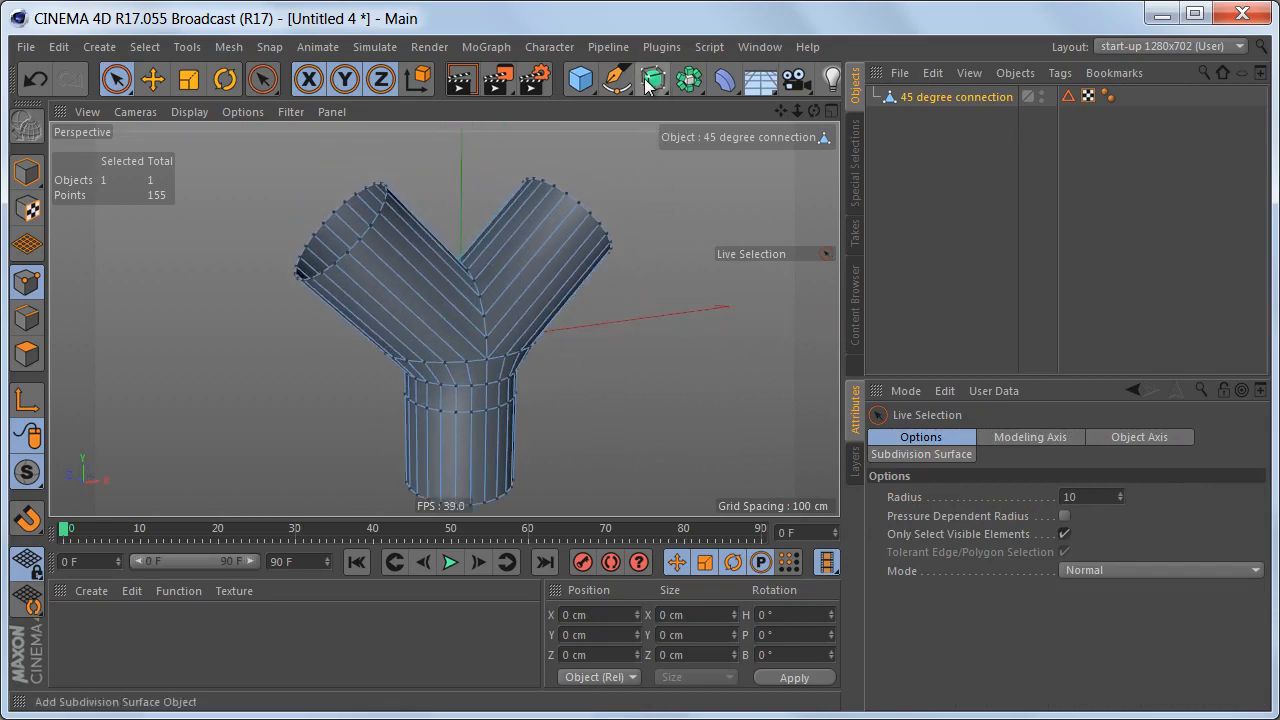
pyautogui.keyDown('alt'); pyautogui.click(647, 87); pyautogui.keyUp('alt')
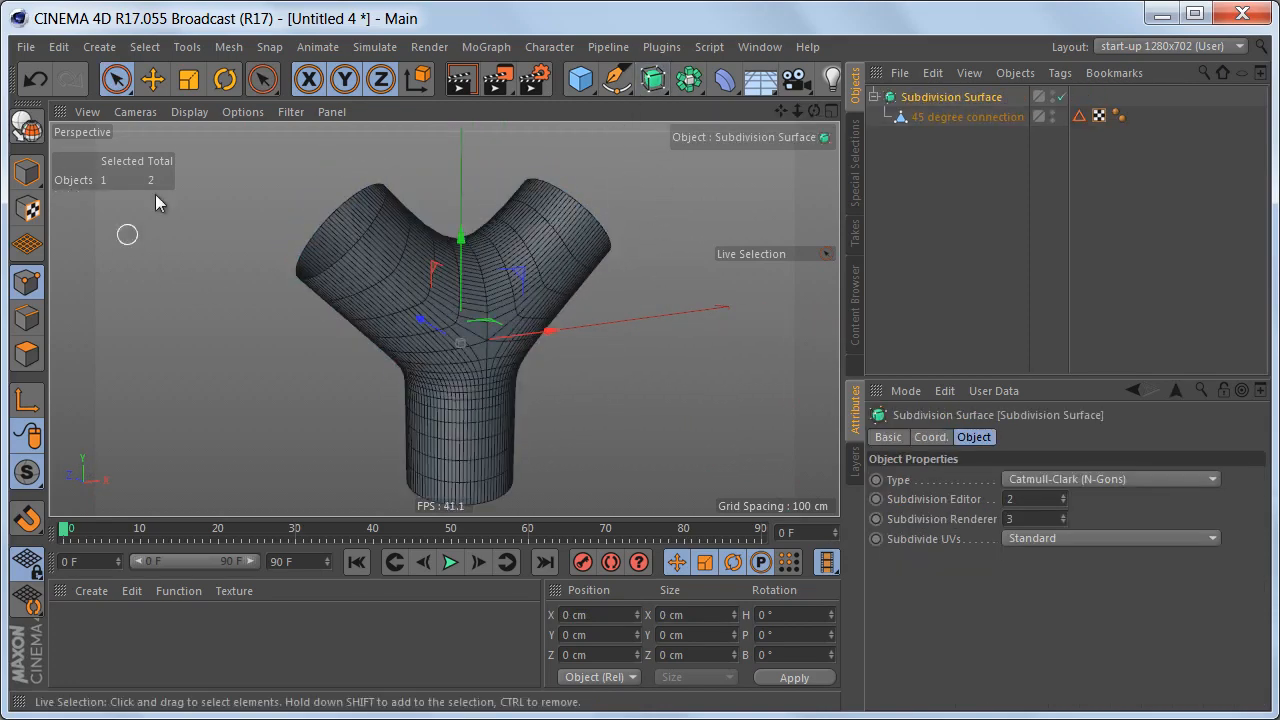
# - Set the perspective view's line display to Isoparms and inspect the smoothed joint
pyautogui.click(188, 111)
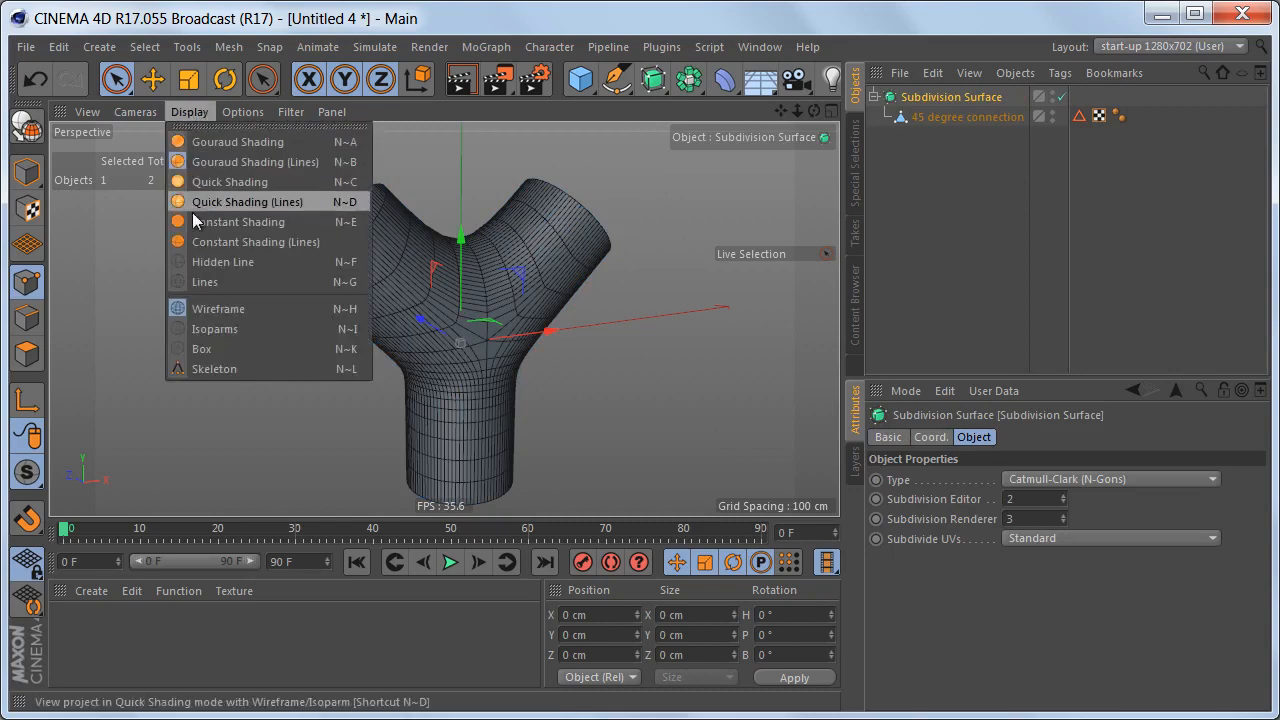
pyautogui.click(225, 328)
pyautogui.keyDown('alt'); pyautogui.moveTo(445, 312); pyautogui.dragTo(434, 287); pyautogui.keyUp('alt')
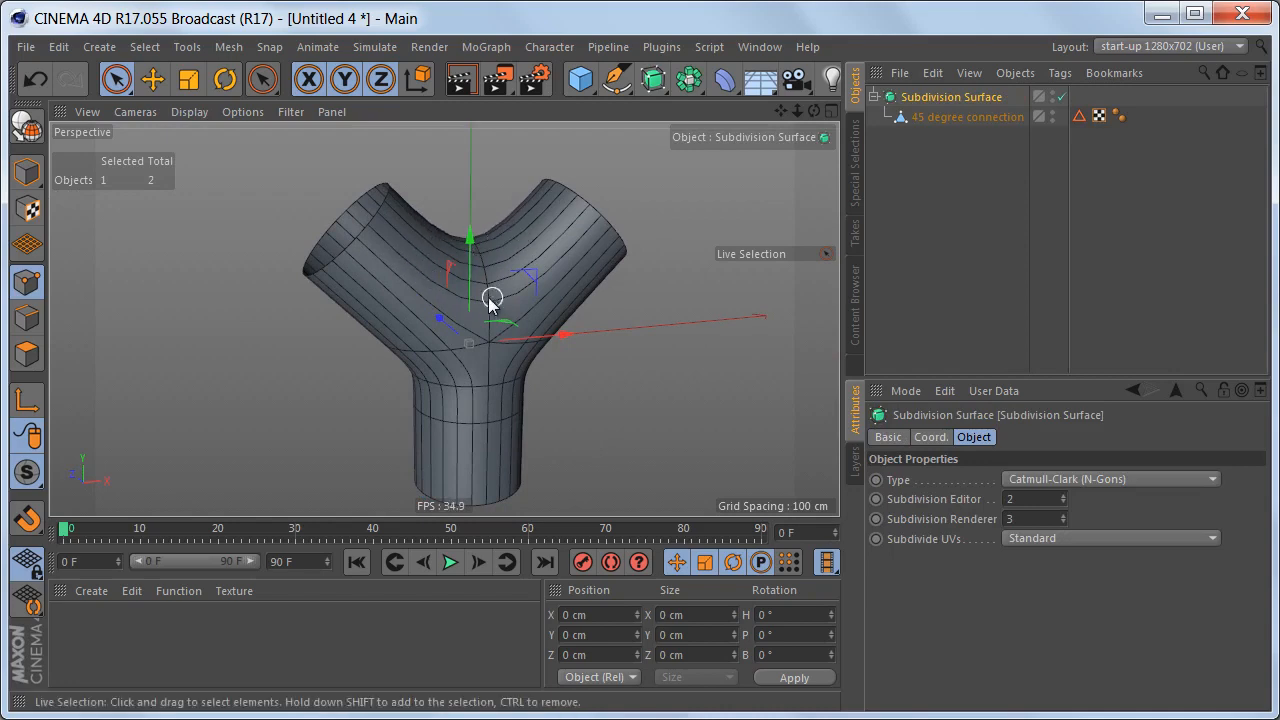
pyautogui.keyDown('alt'); pyautogui.moveTo(491, 297); pyautogui.dragTo(443, 286, button='middle'); pyautogui.keyUp('alt')
pyautogui.keyDown('alt'); pyautogui.moveTo(450, 290); pyautogui.dragTo(420, 308); pyautogui.keyUp('alt')
pyautogui.scroll(1, 484, 304)
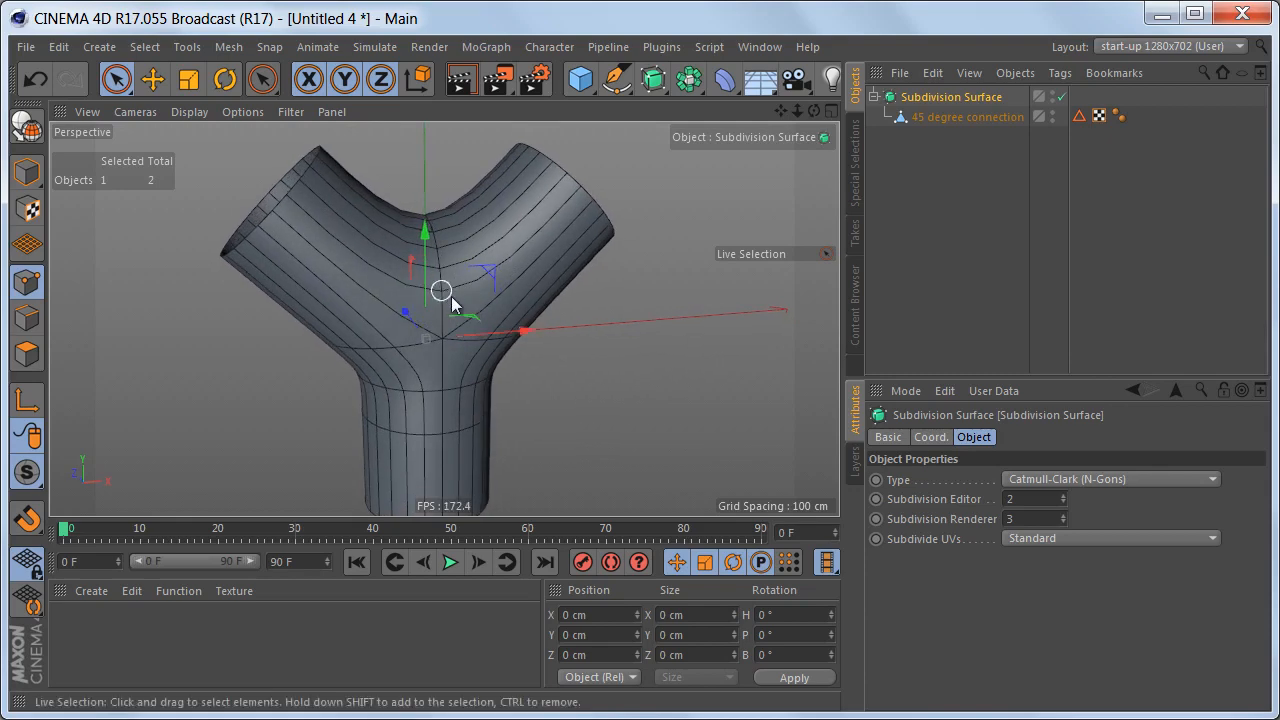
# - Compare the joint with and without smoothing, leaving the Subdivision Surface disabled
pyautogui.press('q')
pyautogui.press('q')
pyautogui.press('q')
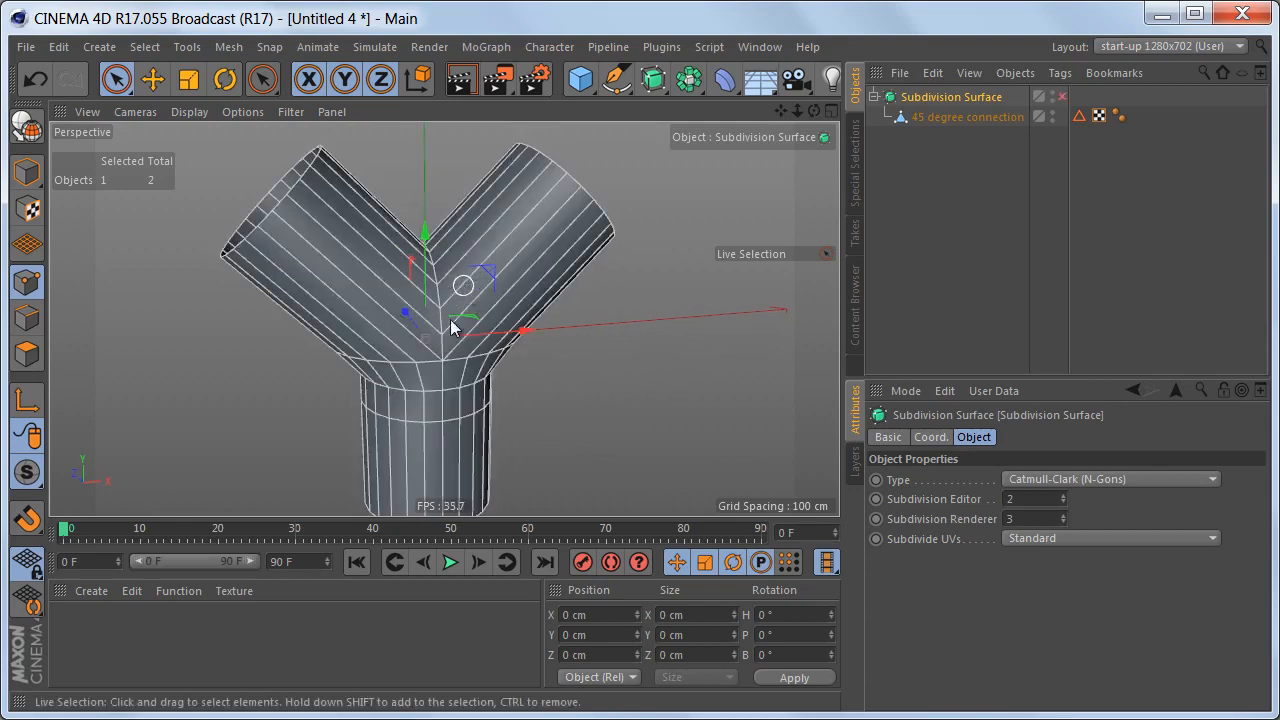
pyautogui.keyDown('alt'); pyautogui.moveTo(520, 348); pyautogui.dragTo(520, 318); pyautogui.keyUp('alt')
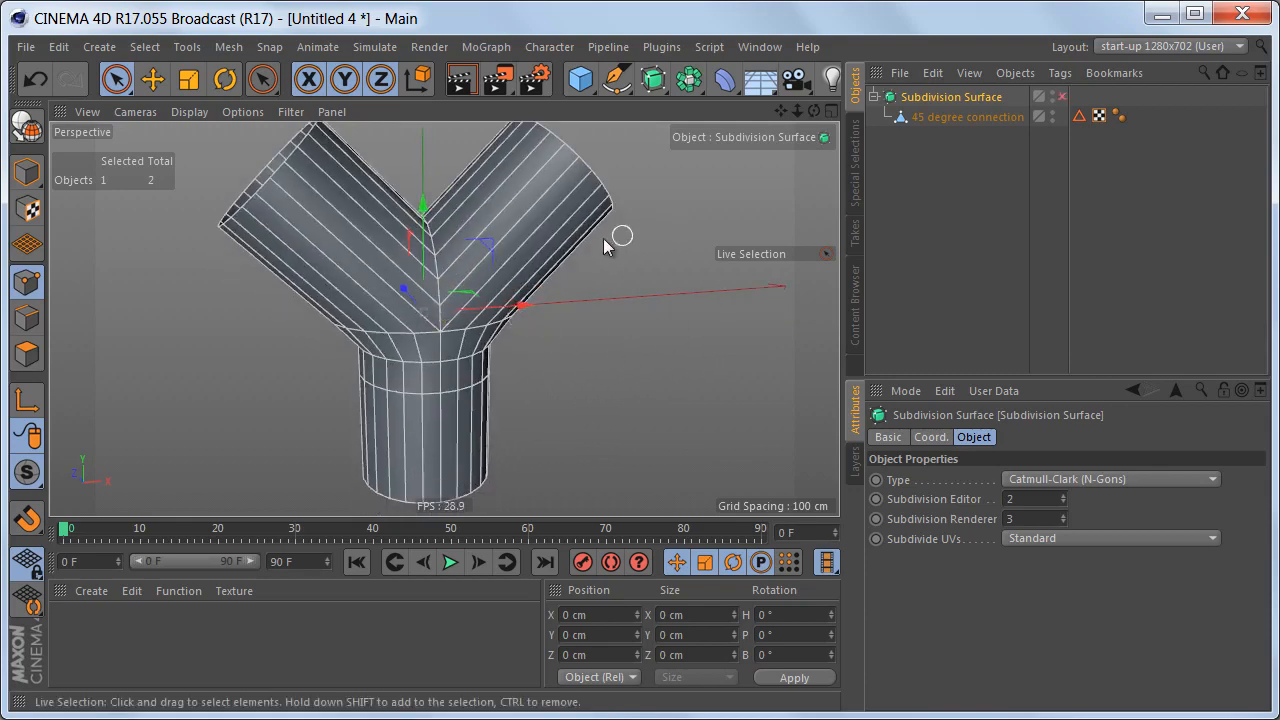
# - Select all points of the 45 degree connection on the negative X side of the centre line and delete them
pyautogui.click(930, 120)
pyautogui.middleClick(652, 296)
pyautogui.middleClick(634, 408)
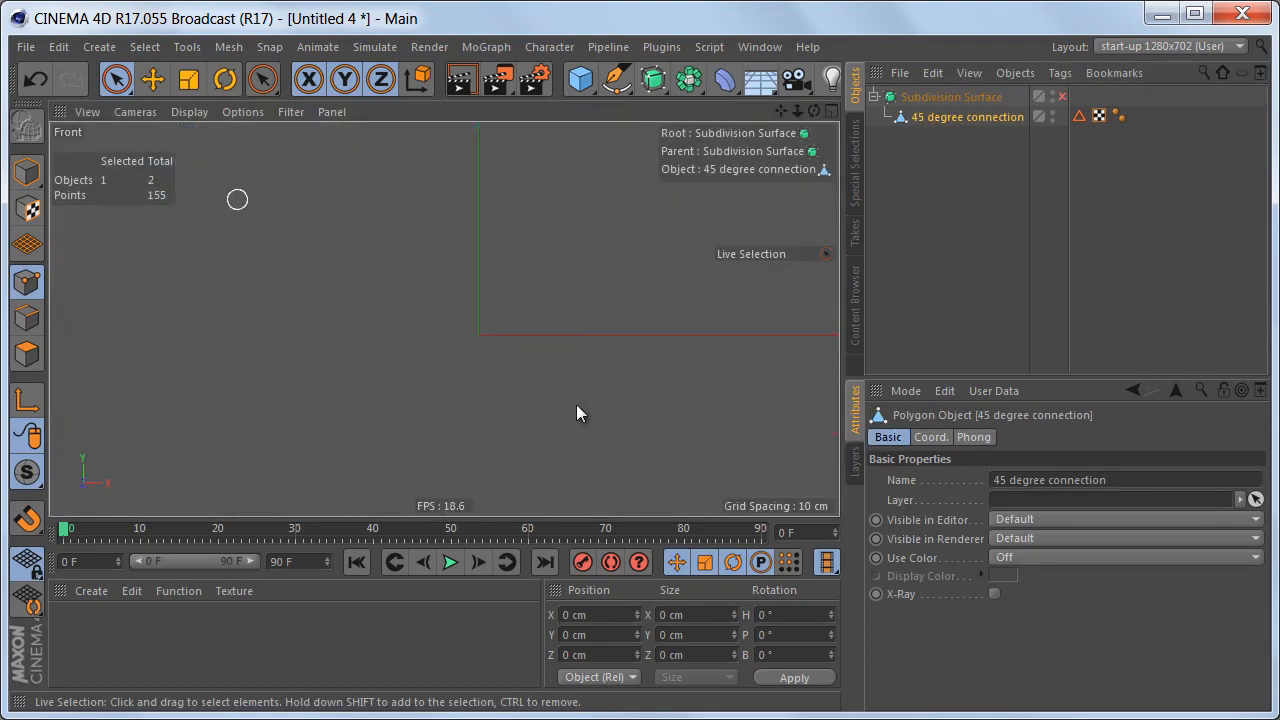
pyautogui.press('h')
pyautogui.scroll(2, 490, 373)
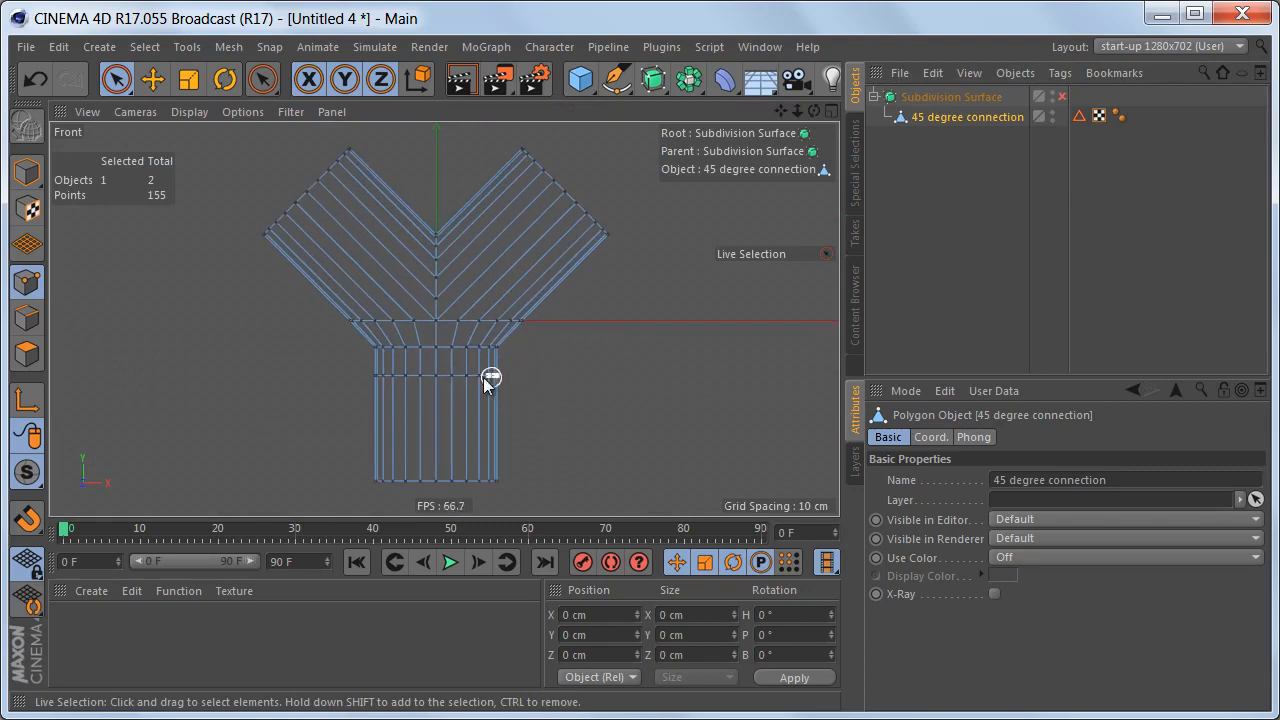
pyautogui.press('0')
pyautogui.moveTo(250, 142); pyautogui.dragTo(427, 538)
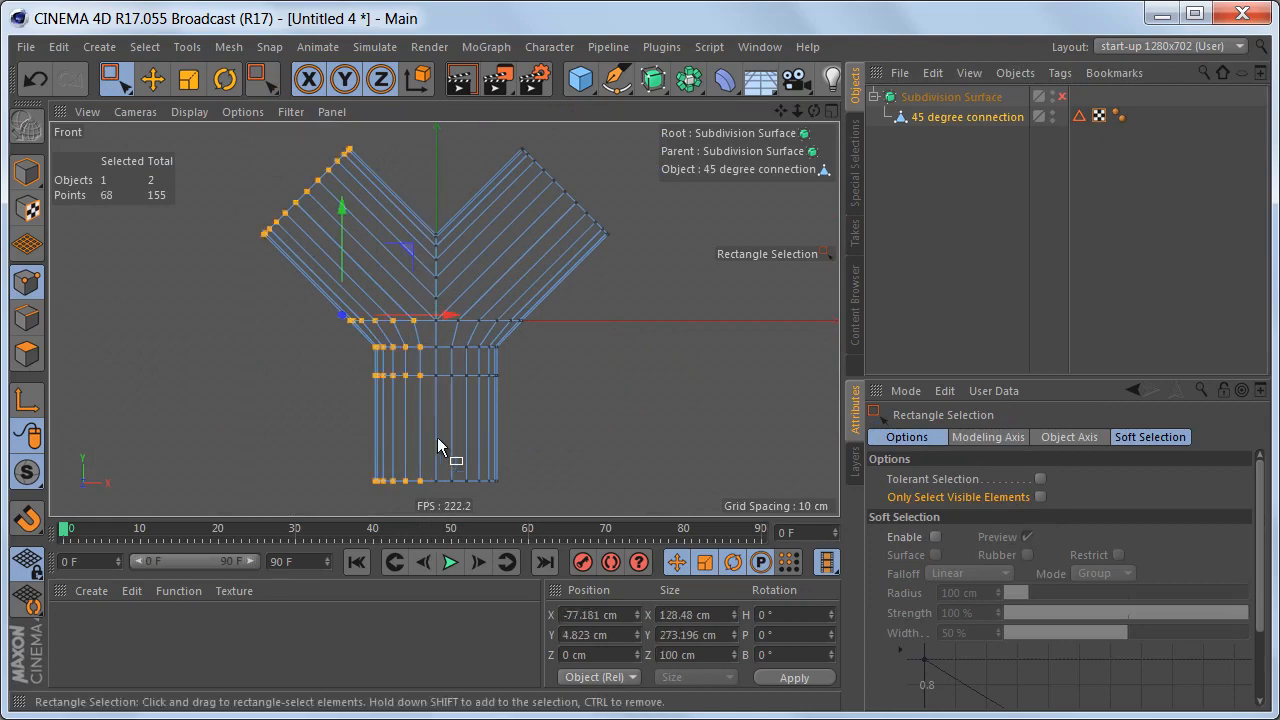
pyautogui.press('Delete')
# - Select all points on the positive Z side of the remaining half and delete them, keeping only a quarter of the joint
pyautogui.middleClick(495, 285)
pyautogui.middleClick(580, 298)
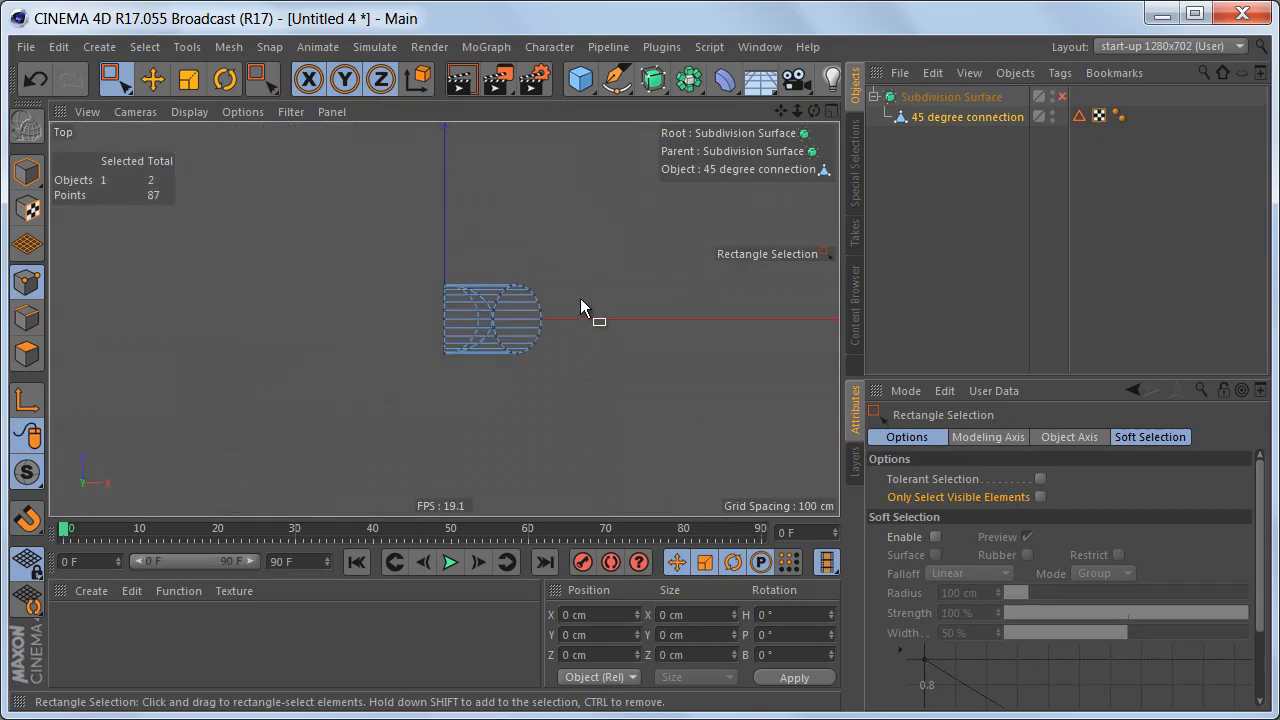
pyautogui.scroll(3, 464, 314)
pyautogui.moveTo(394, 218); pyautogui.dragTo(682, 318)
pyautogui.scroll(2, 594, 352)
pyautogui.scroll(1, 632, 354)
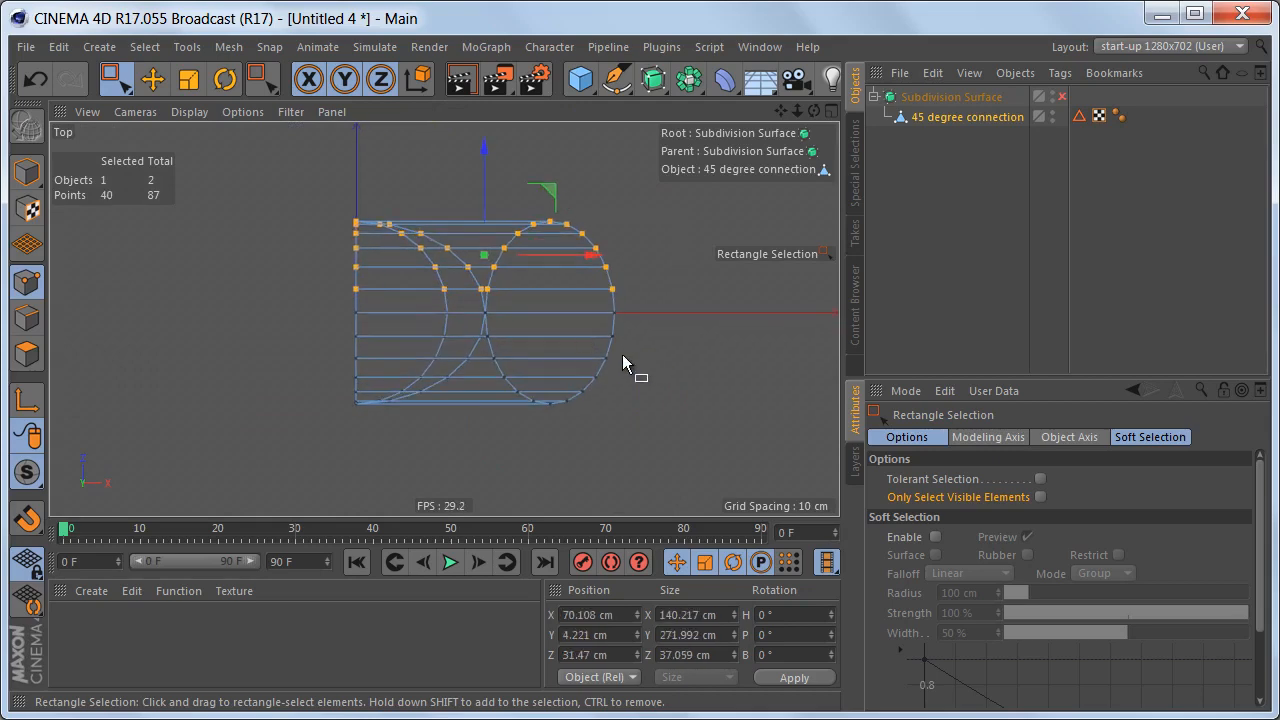
pyautogui.press('Delete')
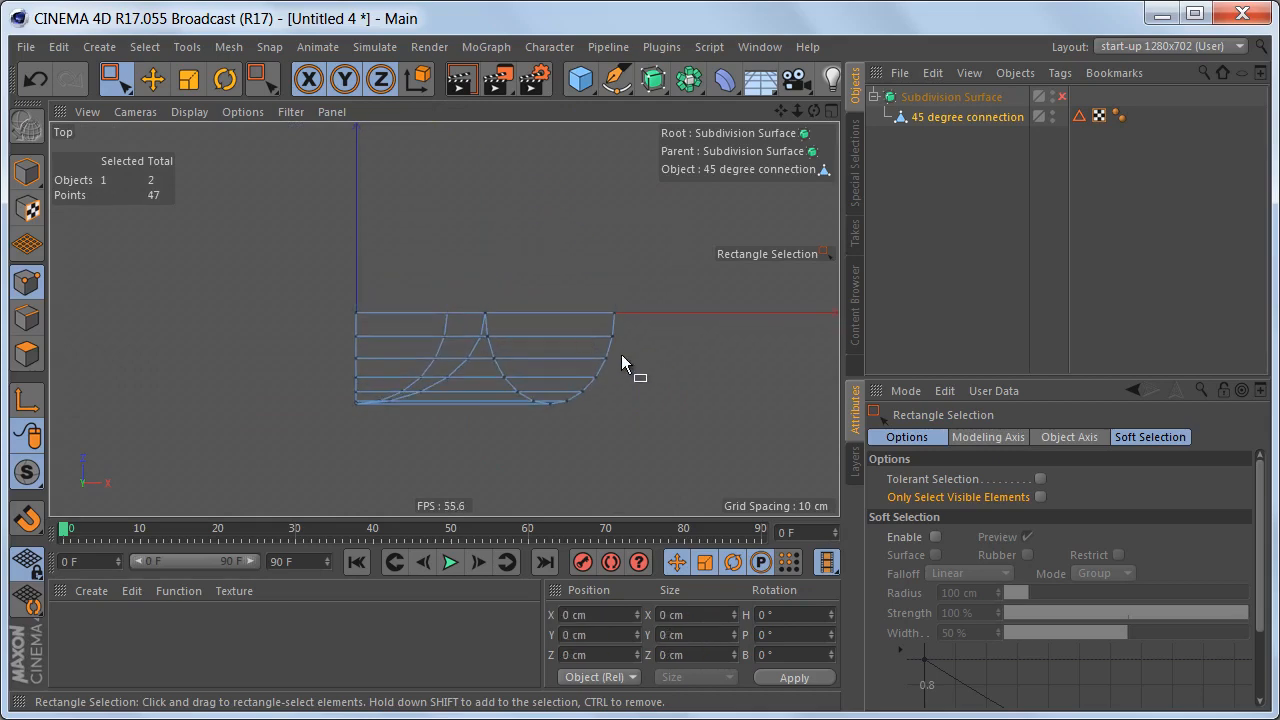
# - Ring-select the lengthwise edges of the angled pipe and cut them with Edge Cut at 90% offset and one subdivision
pyautogui.middleClick(551, 400)
pyautogui.middleClick(545, 402)
pyautogui.scroll(2, 535, 330)
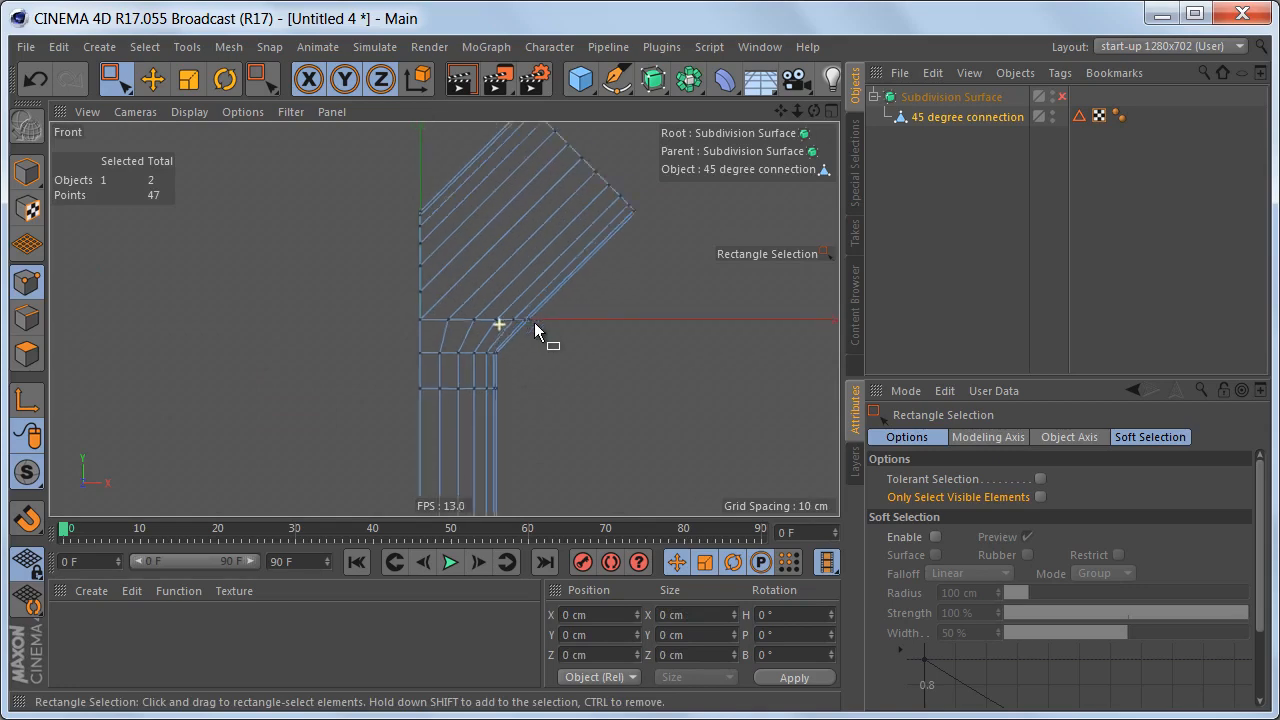
pyautogui.scroll(1, 535, 323)
pyautogui.keyDown('alt'); pyautogui.moveTo(535, 323); pyautogui.dragTo(523, 392, button='middle'); pyautogui.keyUp('alt')
pyautogui.press('Return')
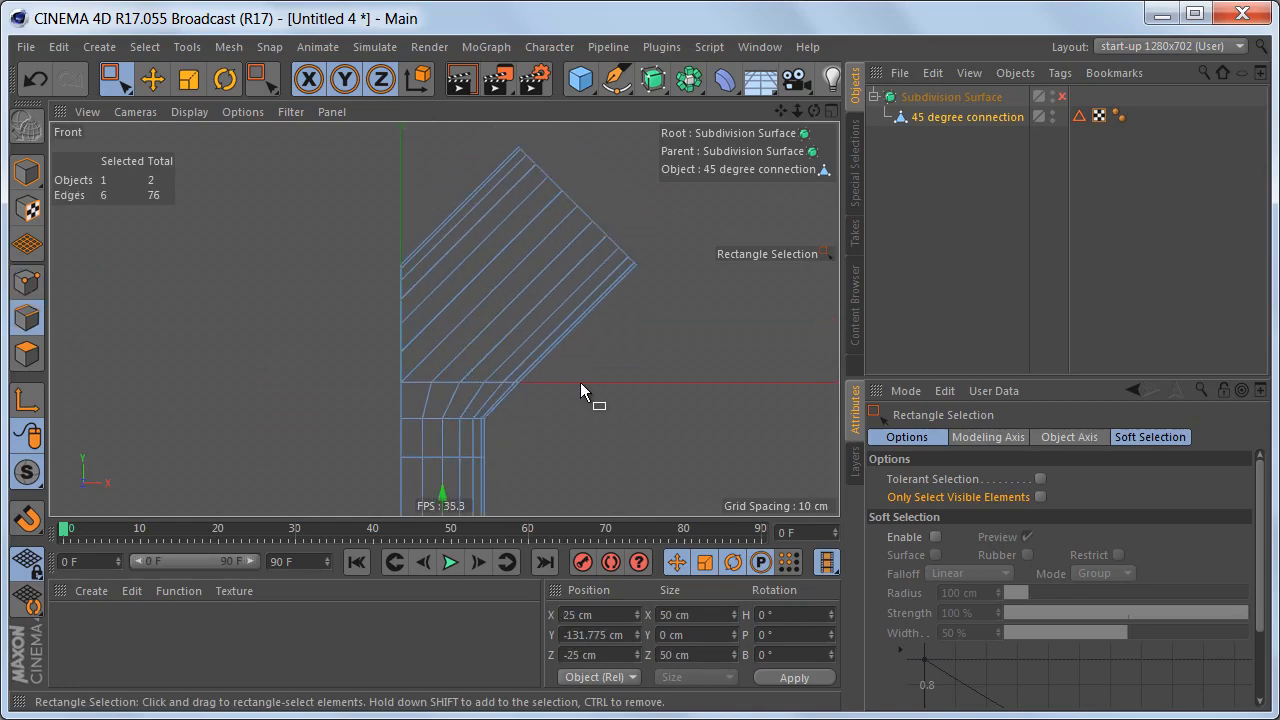
pyautogui.press('u')
pyautogui.press('b')
pyautogui.click(561, 328)
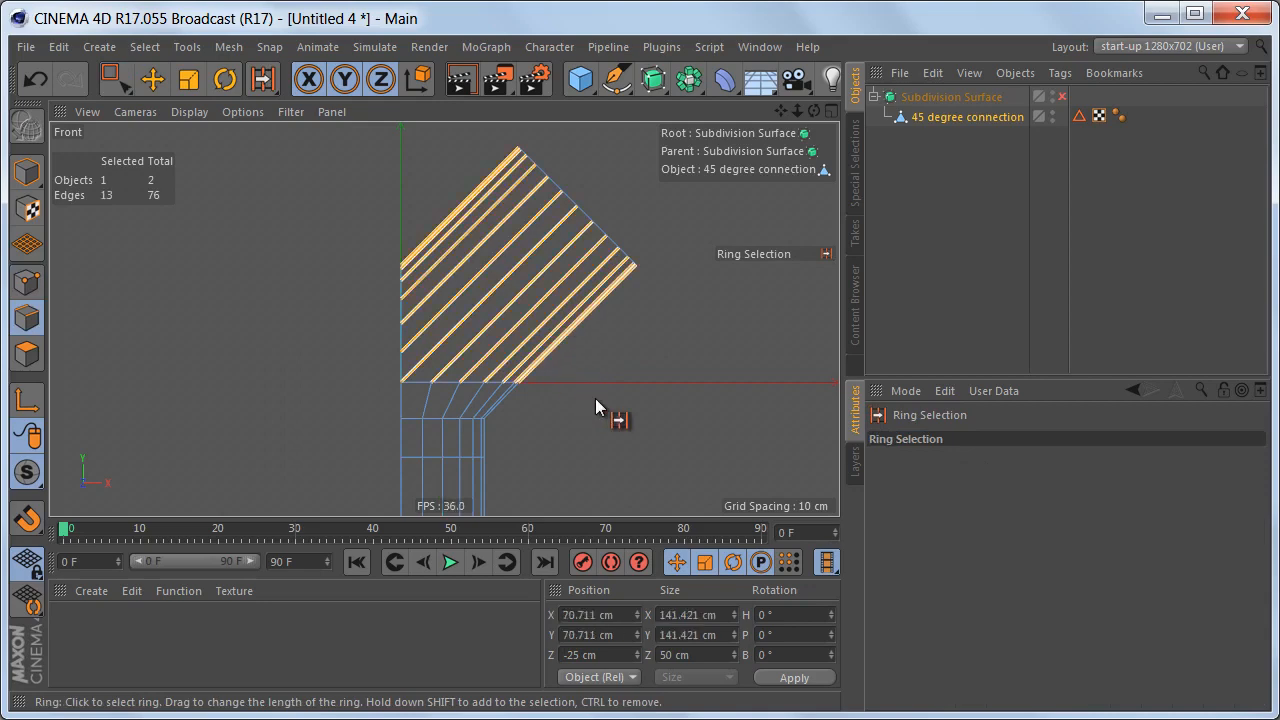
pyautogui.rightClick(667, 209)
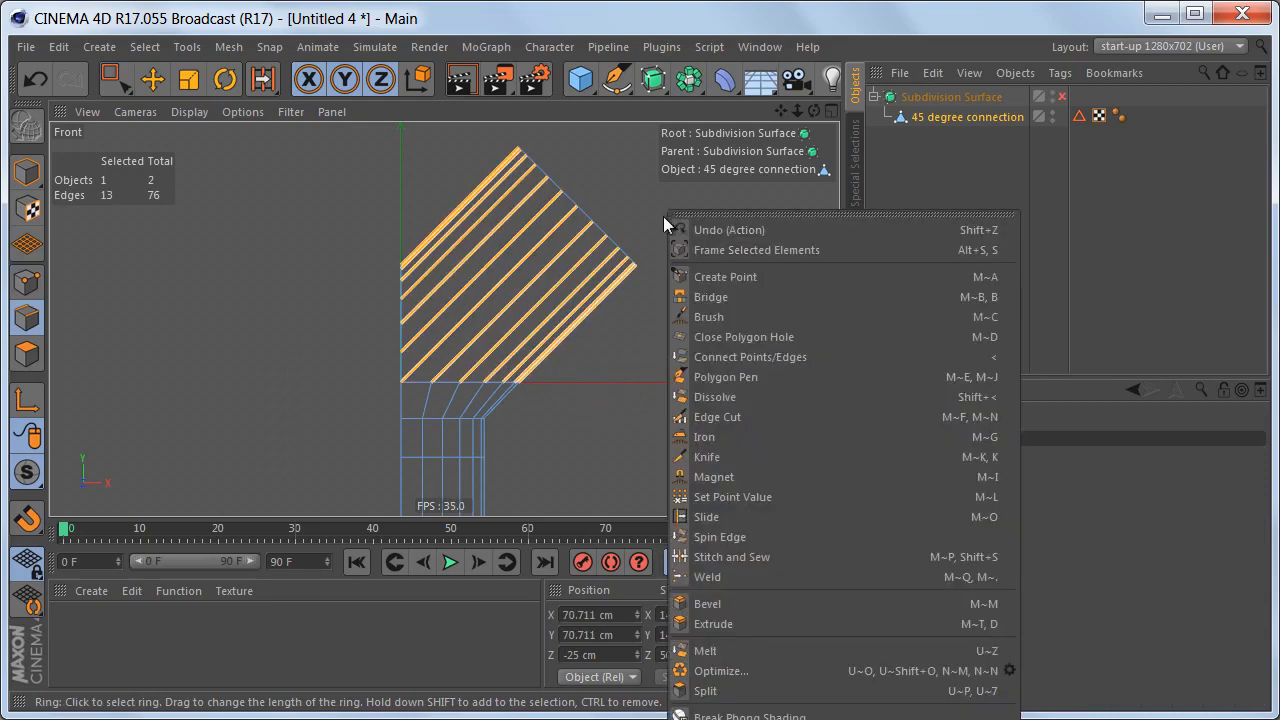
pyautogui.click(761, 416)
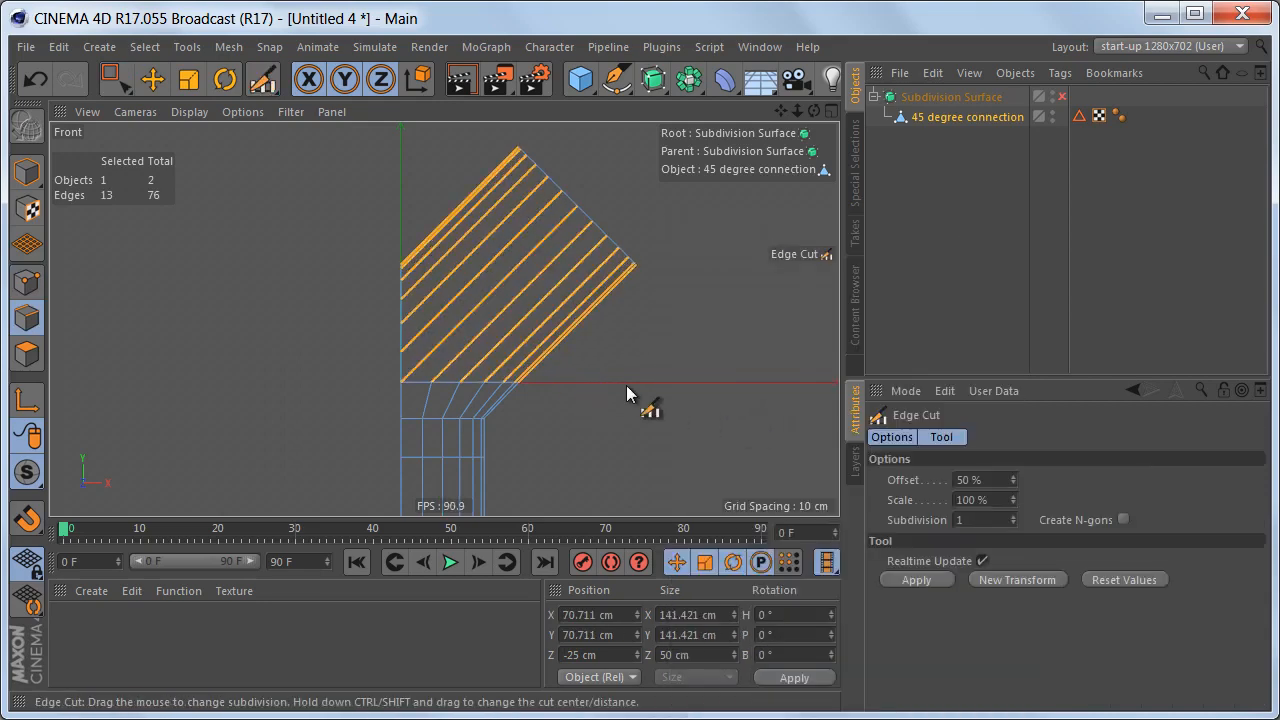
pyautogui.click(614, 378)
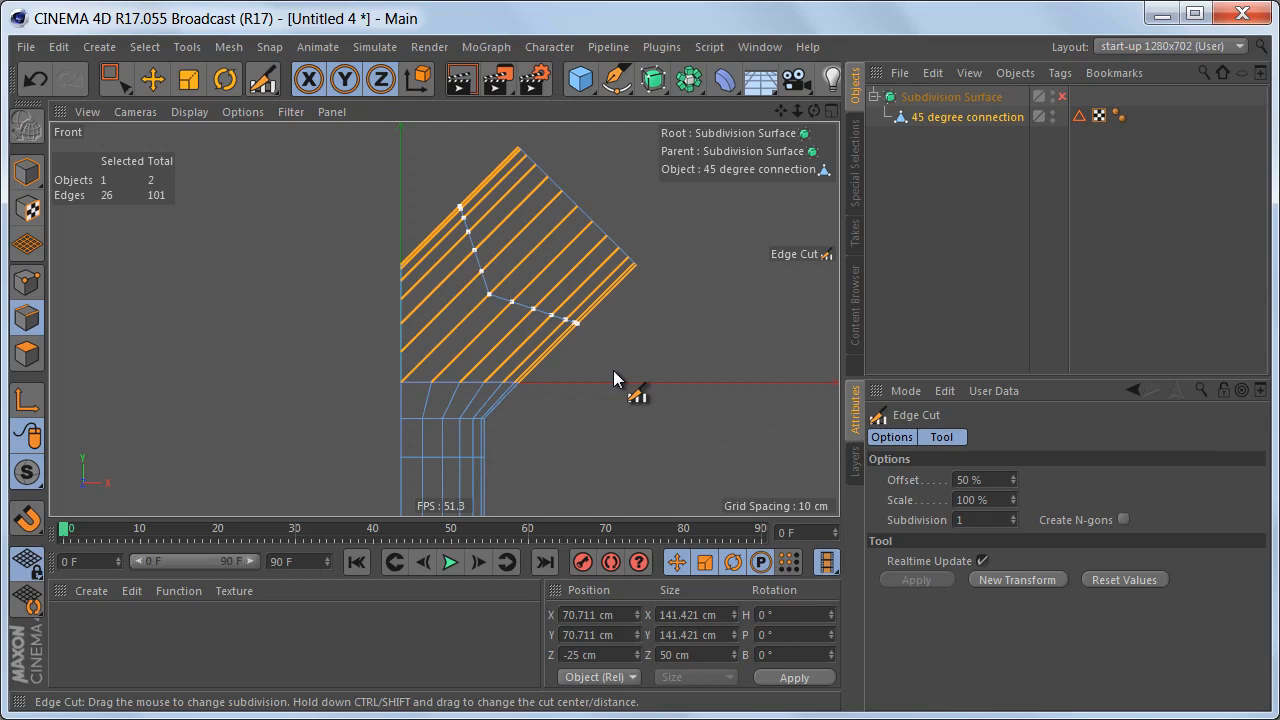
pyautogui.keyDown('ctrl'); pyautogui.moveTo(613, 378); pyautogui.dragTo(556, 398); pyautogui.keyUp('ctrl')
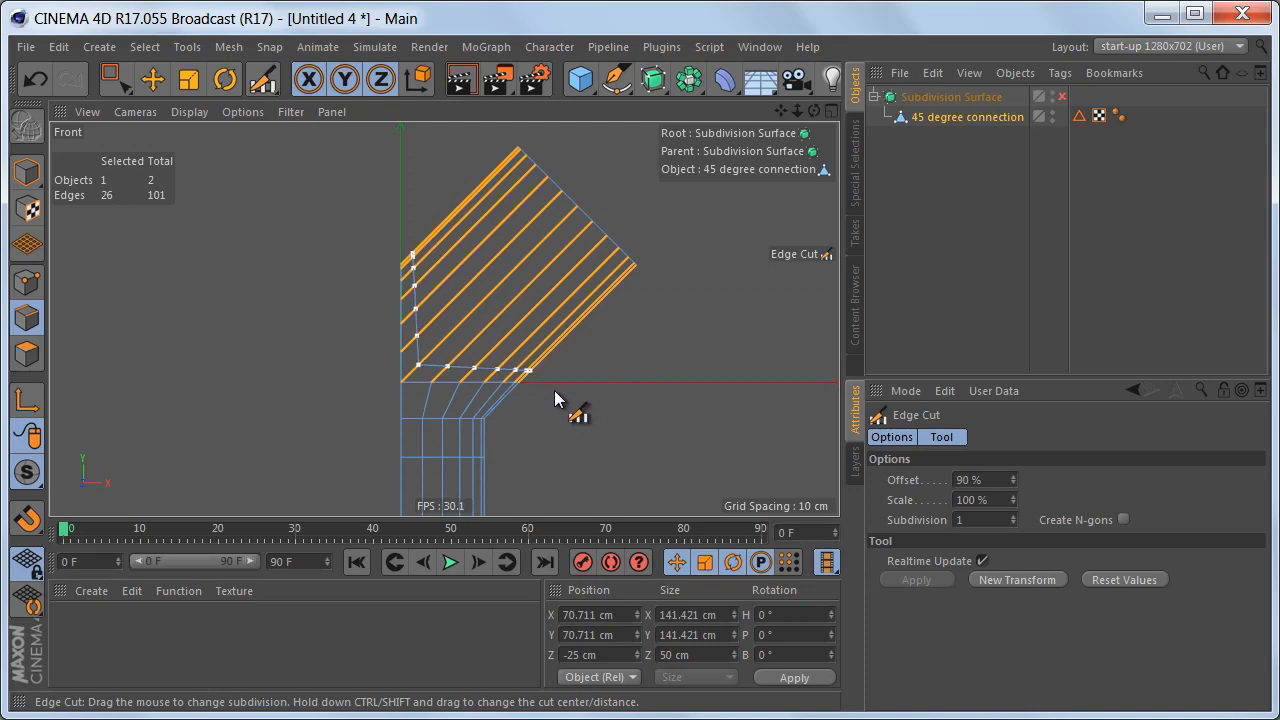
# - Slide the points of the horizontal seam row down along their edges, except the centre point, to form a smooth curve
pyautogui.keyDown('alt'); pyautogui.moveTo(567, 386); pyautogui.dragTo(567, 352, button='middle'); pyautogui.keyUp('alt')
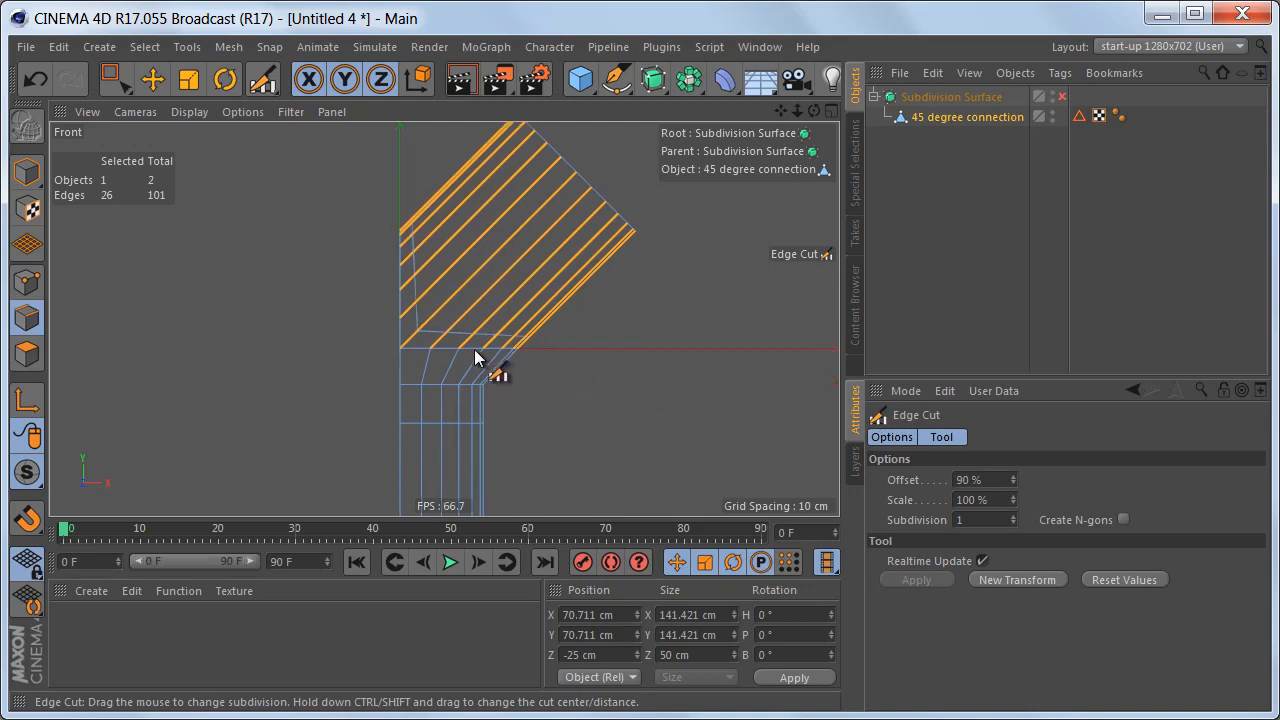
pyautogui.keyDown('alt'); pyautogui.moveTo(475, 357); pyautogui.dragTo(507, 430, button='right'); pyautogui.keyUp('alt')
pyautogui.press('Return')
pyautogui.press('Return')
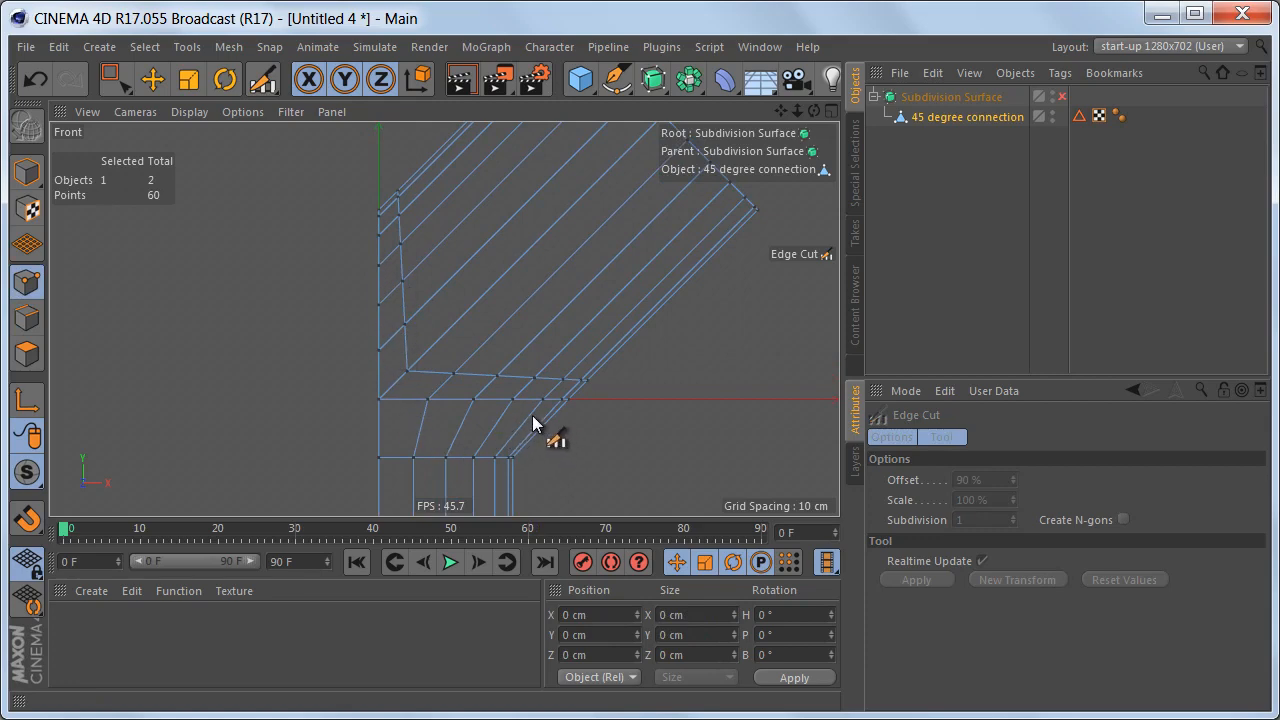
pyautogui.keyDown('alt'); pyautogui.moveTo(530, 416); pyautogui.dragTo(545, 427, button='right'); pyautogui.keyUp('alt')
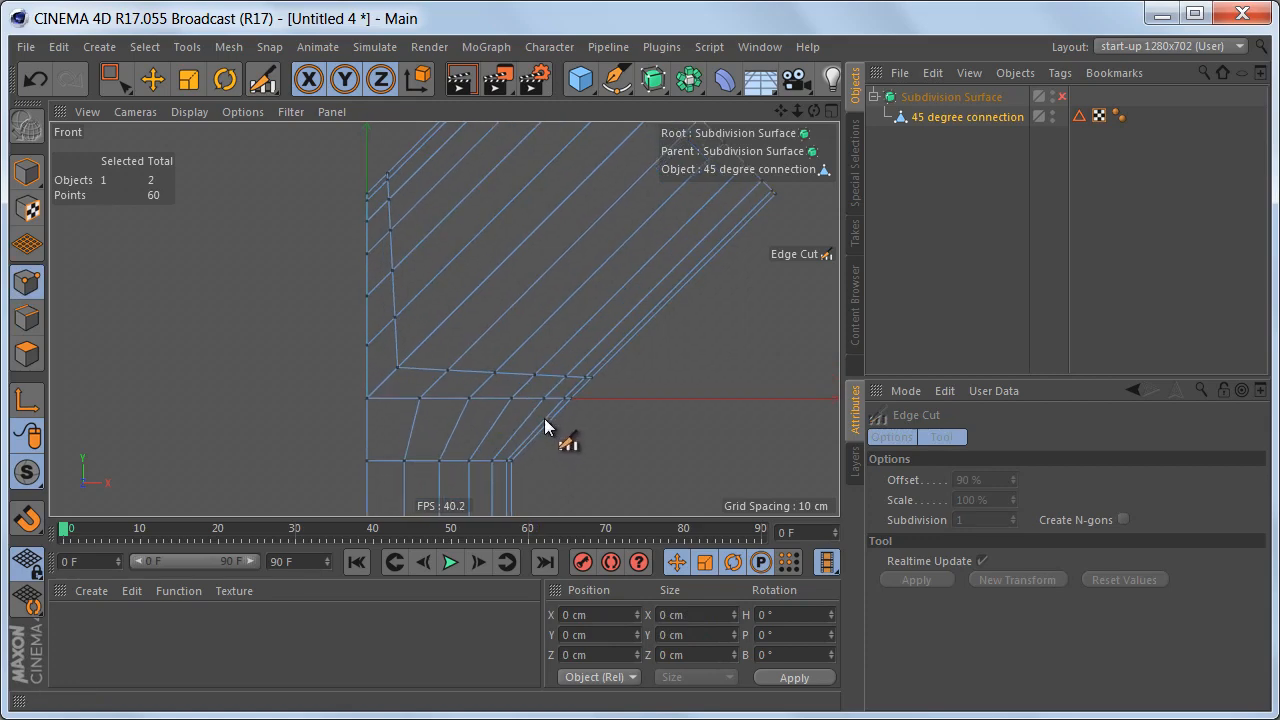
pyautogui.rightClick(620, 246)
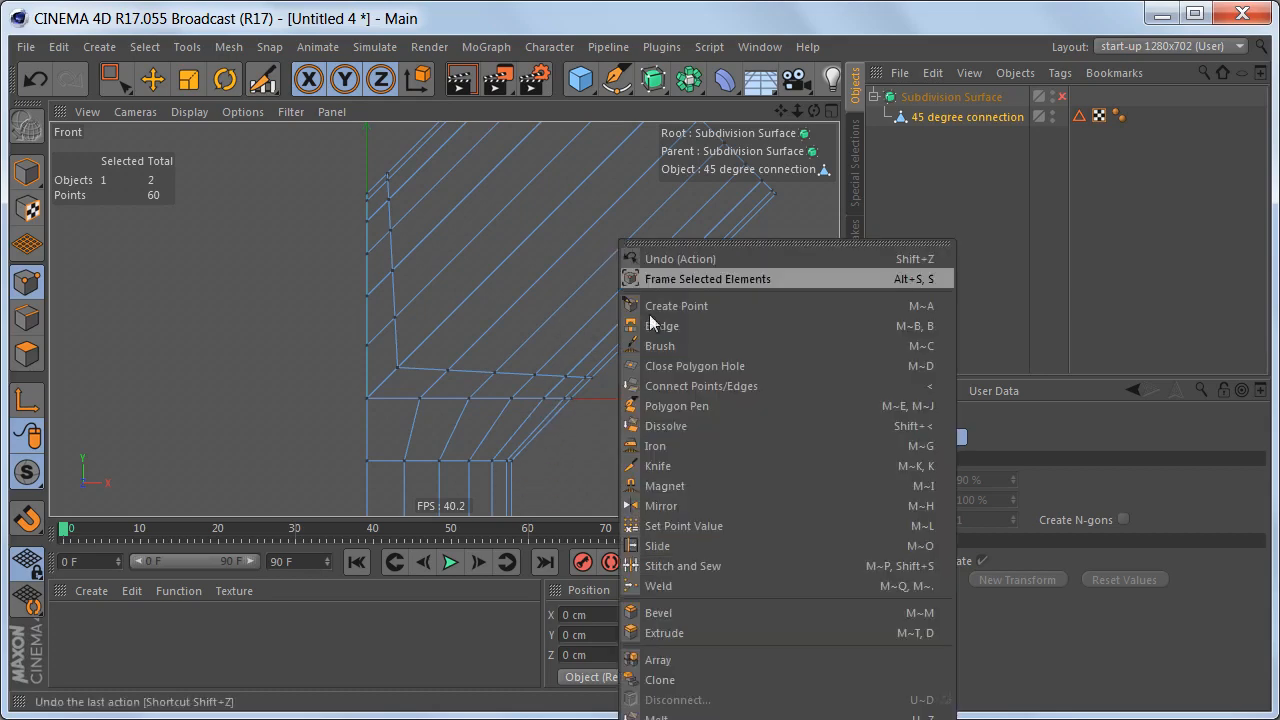
pyautogui.click(674, 545)
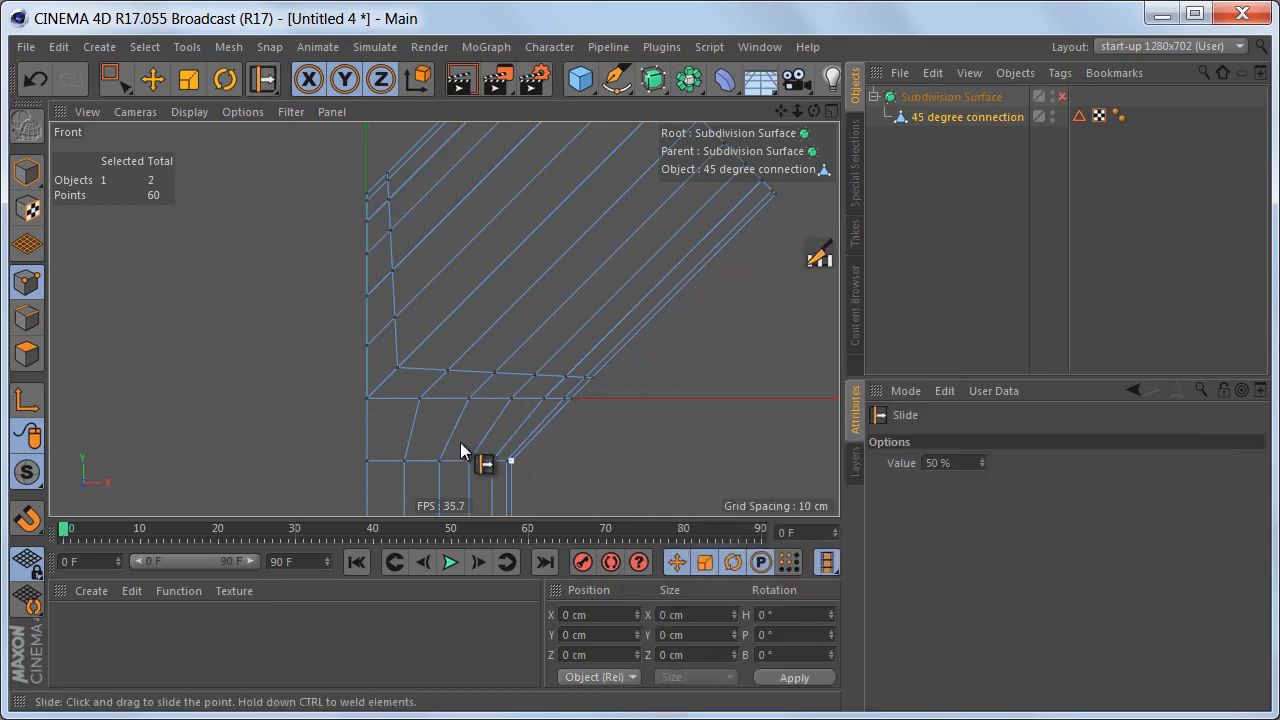
pyautogui.scroll(3, 459, 415)
pyautogui.scroll(1, 458, 358)
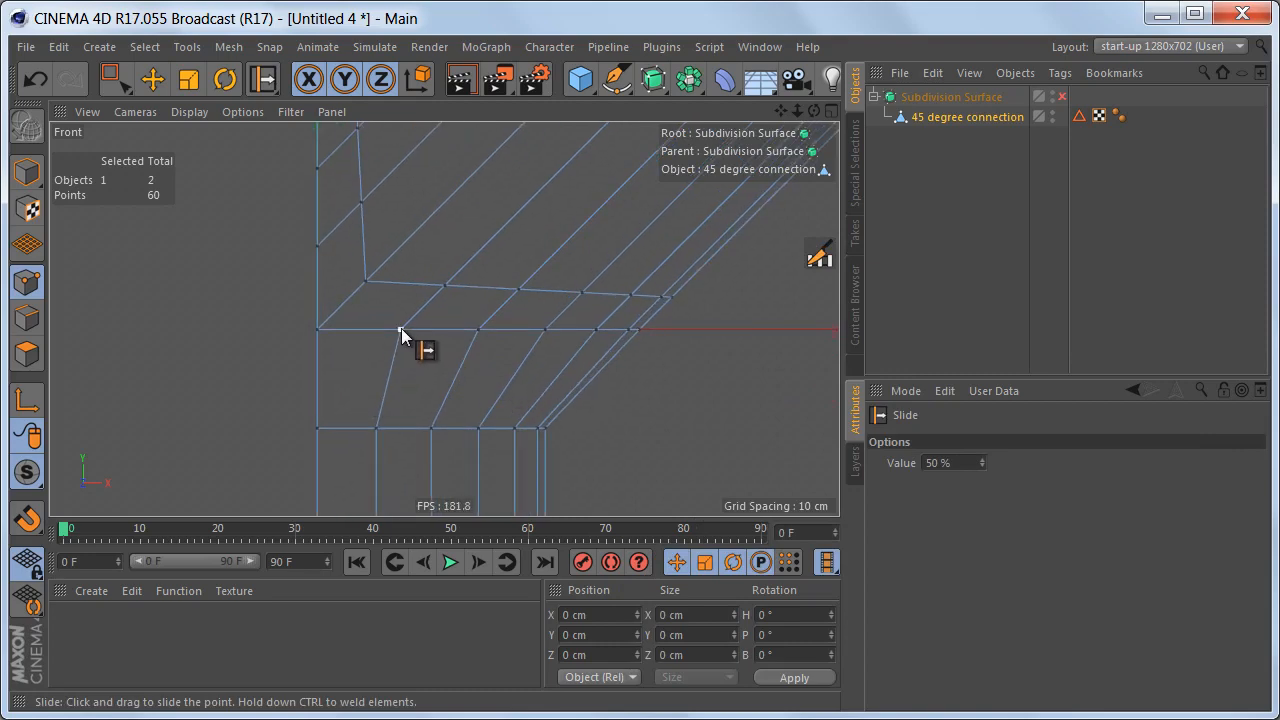
pyautogui.moveTo(401, 328); pyautogui.dragTo(398, 355)
pyautogui.moveTo(481, 338); pyautogui.dragTo(599, 394)
# - Slide the points of the newly cut row outside its corner down along their edges to follow the curved row below
pyautogui.keyDown('alt'); pyautogui.moveTo(482, 402); pyautogui.dragTo(509, 400, button='right'); pyautogui.keyUp('alt')
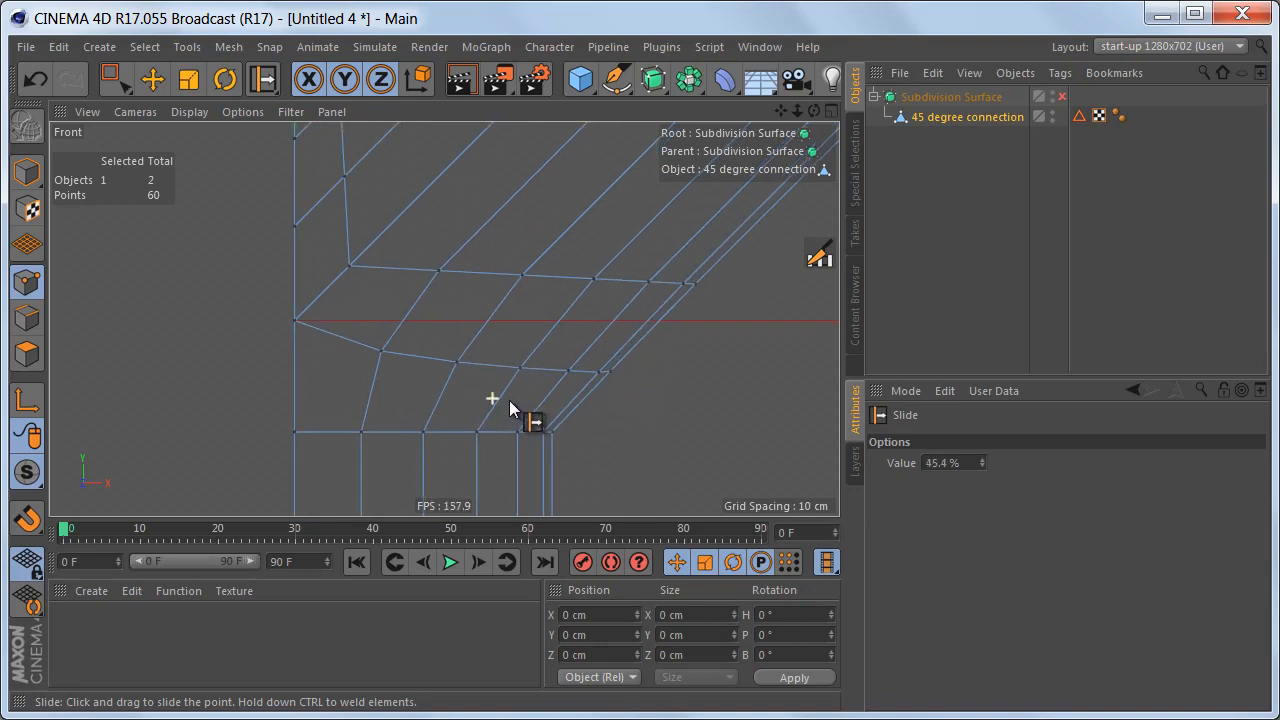
pyautogui.keyDown('alt'); pyautogui.moveTo(509, 400); pyautogui.dragTo(494, 435, button='middle'); pyautogui.keyUp('alt')
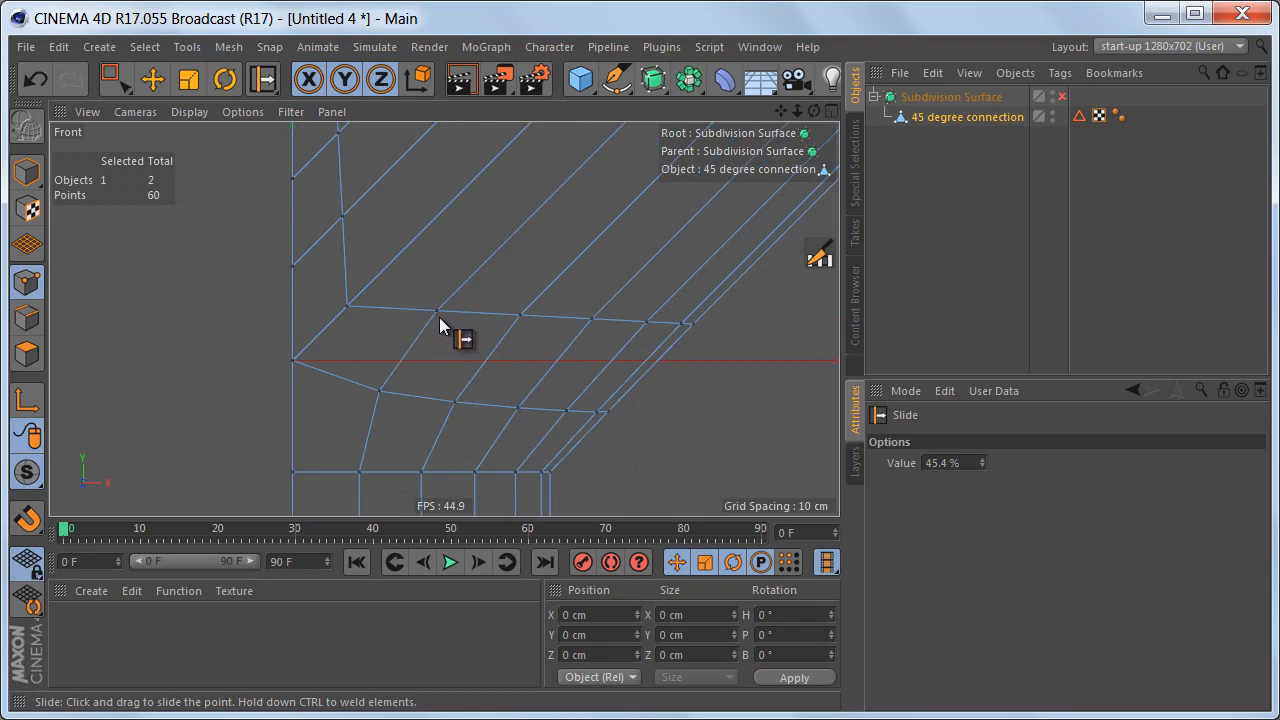
pyautogui.moveTo(437, 314); pyautogui.dragTo(439, 331)
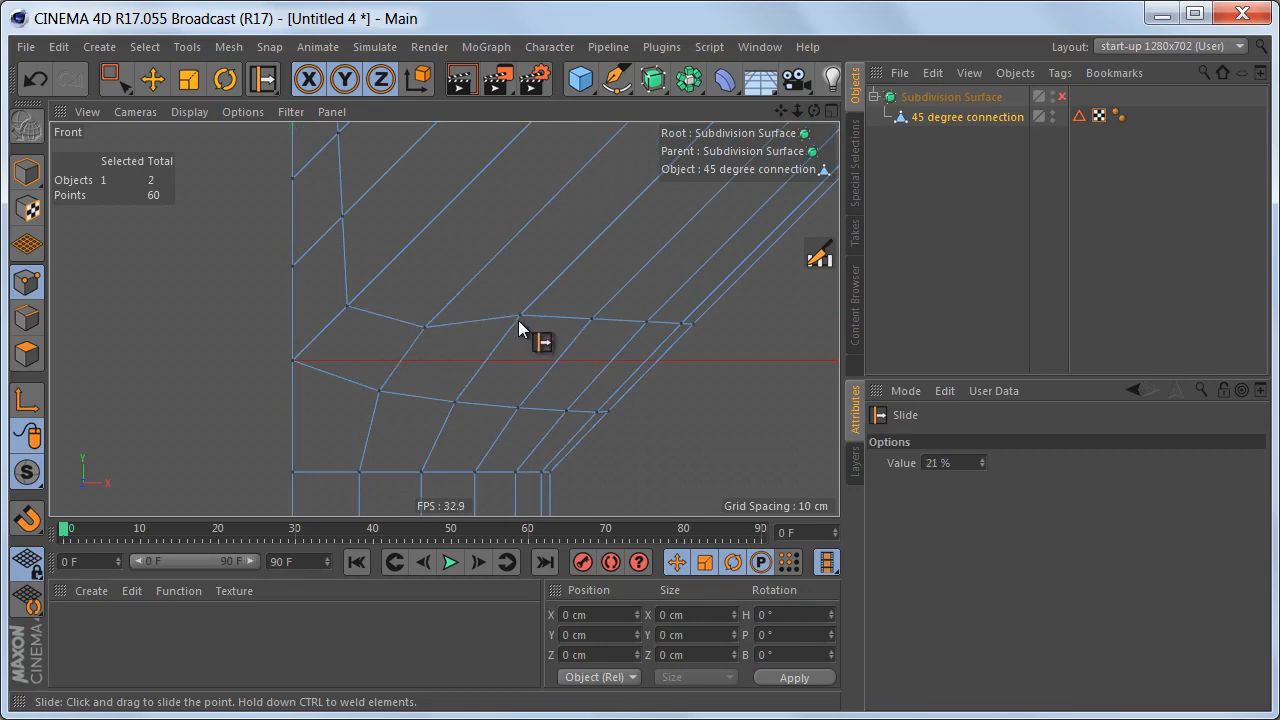
pyautogui.moveTo(522, 316); pyautogui.dragTo(521, 348)
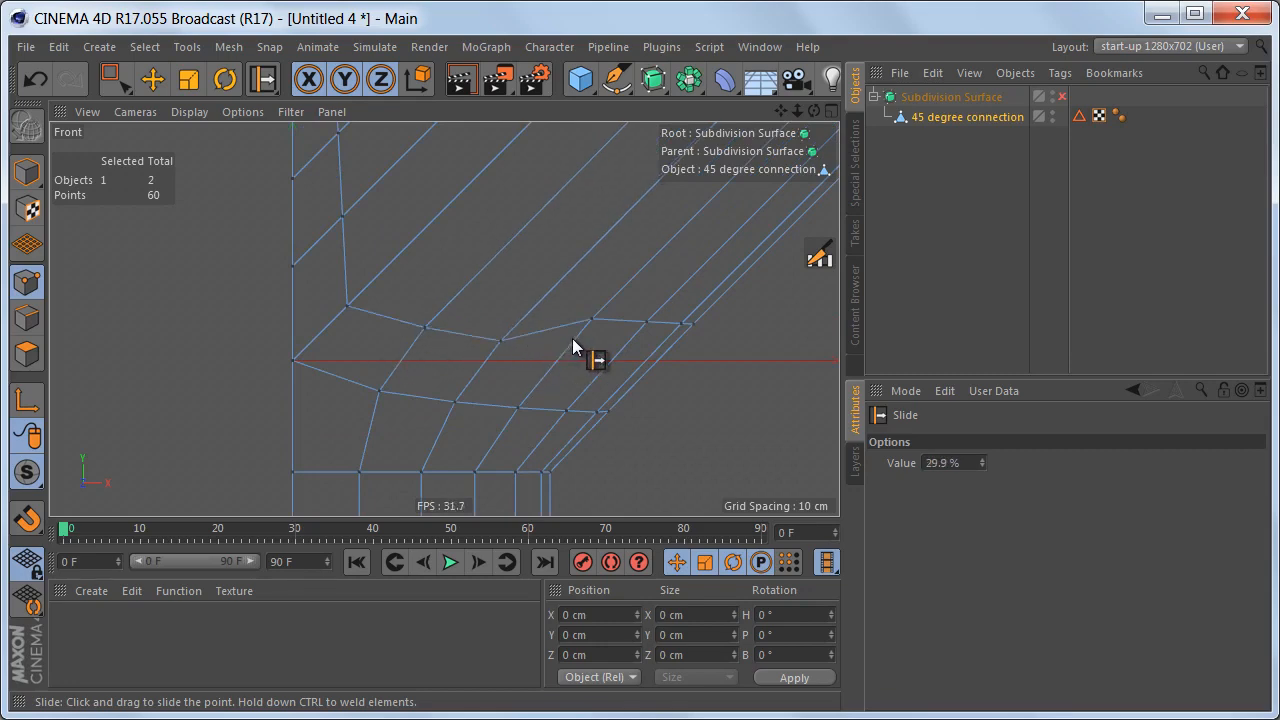
pyautogui.moveTo(590, 320); pyautogui.dragTo(571, 364)
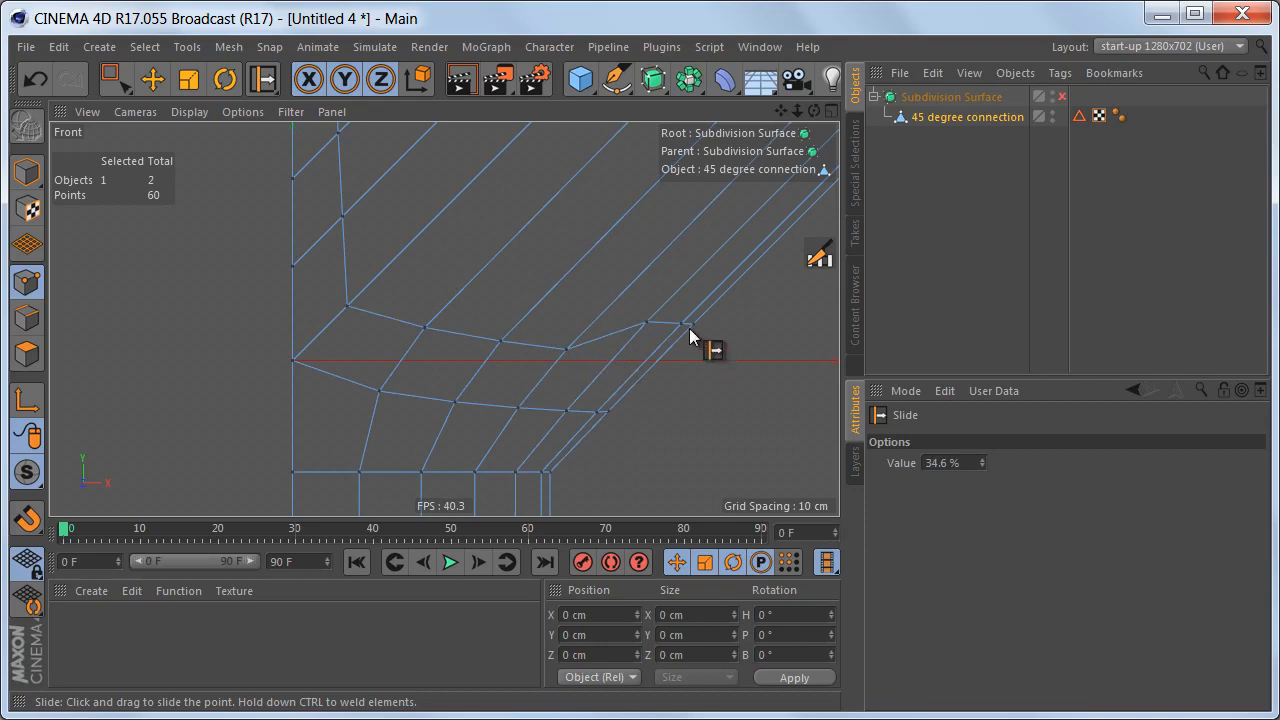
pyautogui.moveTo(649, 318); pyautogui.dragTo(623, 360)
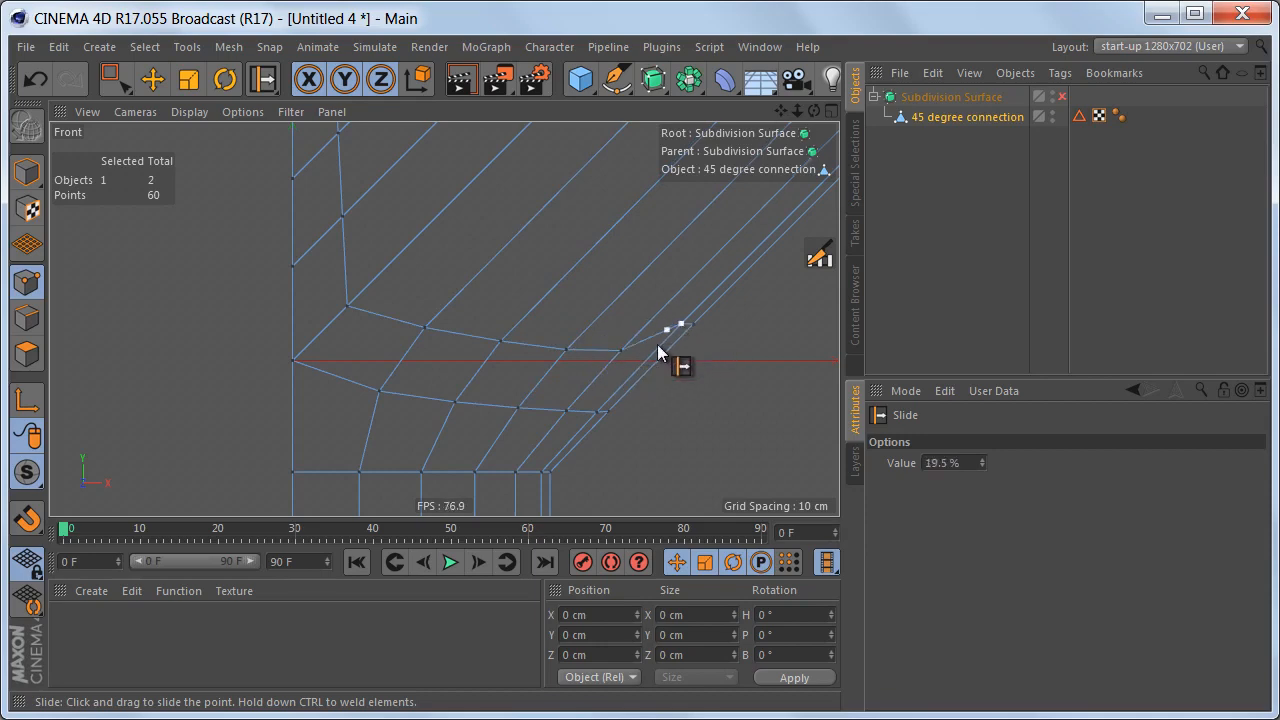
pyautogui.moveTo(655, 355)
pyautogui.mouseDown()
pyautogui.moveTo(694, 329)
pyautogui.moveTo(673, 364)
pyautogui.mouseUp()
pyautogui.keyDown('alt'); pyautogui.moveTo(536, 337); pyautogui.dragTo(559, 345, button='middle'); pyautogui.keyUp('alt')
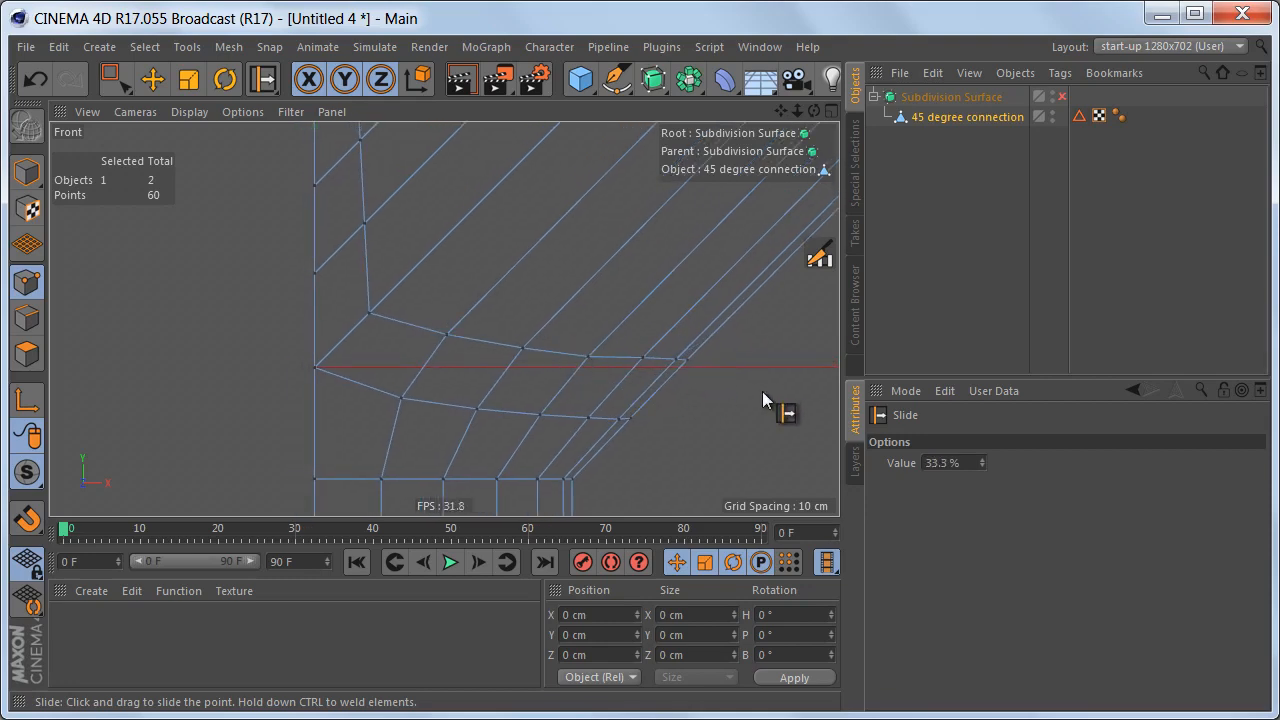
# - Fine-tune the outermost points of the newly cut row by sliding them along their edges to even out the curve
pyautogui.scroll(4, 677, 380)
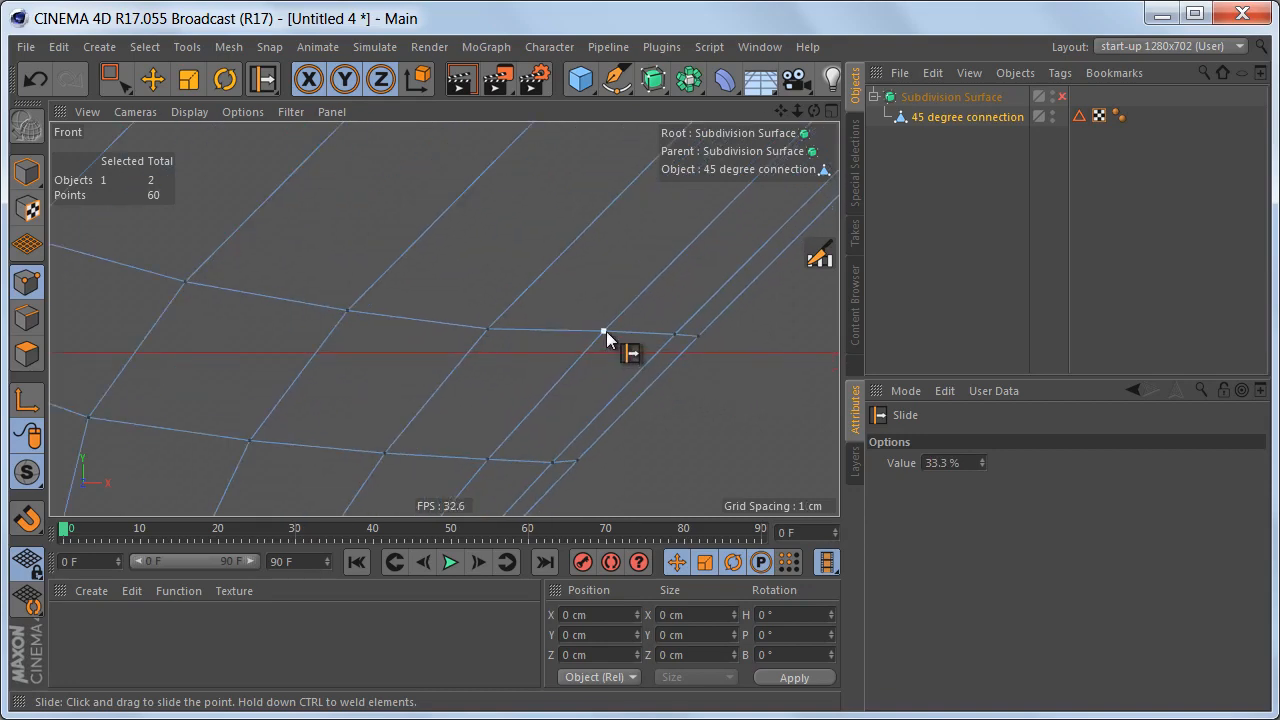
pyautogui.moveTo(603, 338); pyautogui.dragTo(691, 350)
pyautogui.scroll(-2, 679, 343)
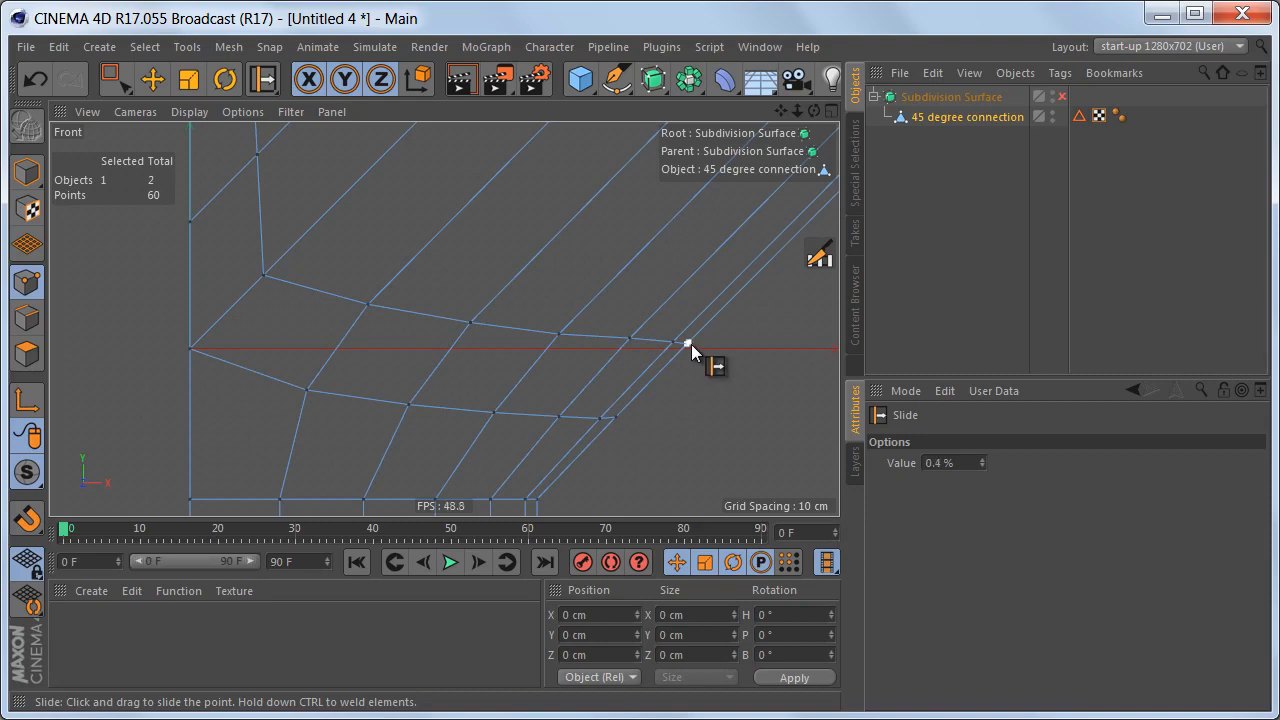
# - Slide the cut row's corner point about 2.6% and the point above it about 0.5% up along their edges
pyautogui.scroll(-2, 426, 357)
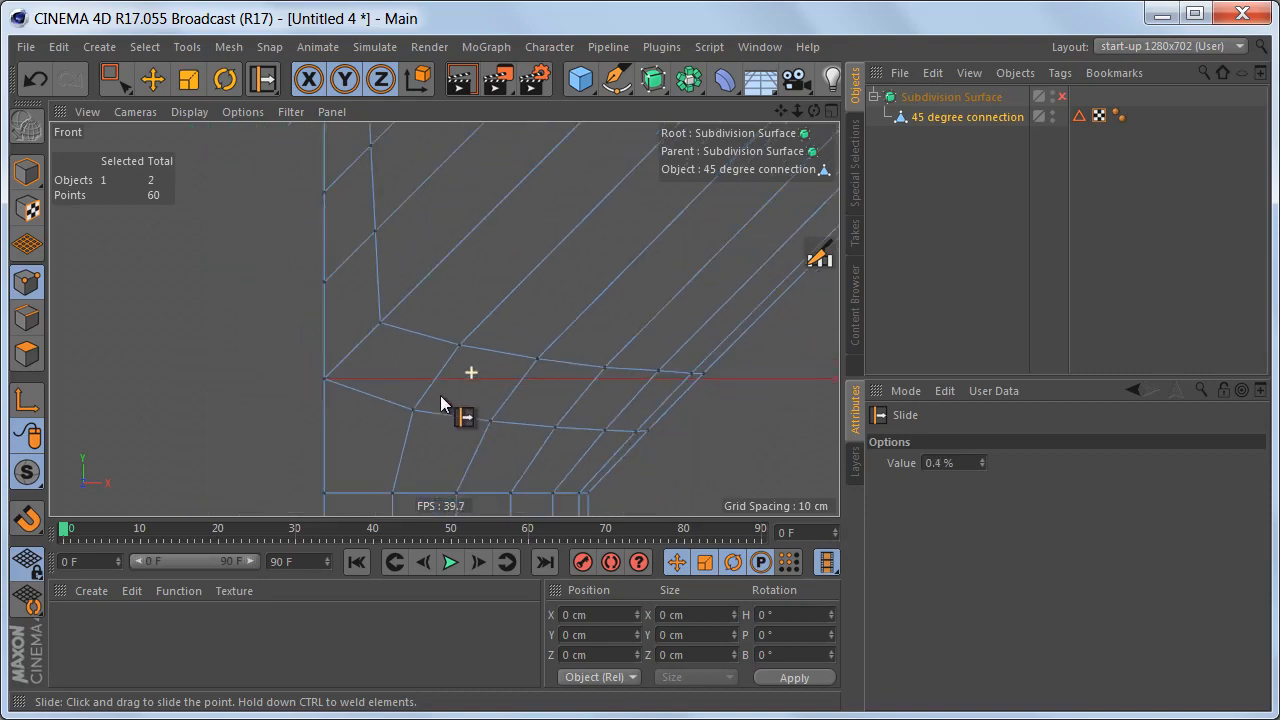
pyautogui.scroll(-2, 440, 395)
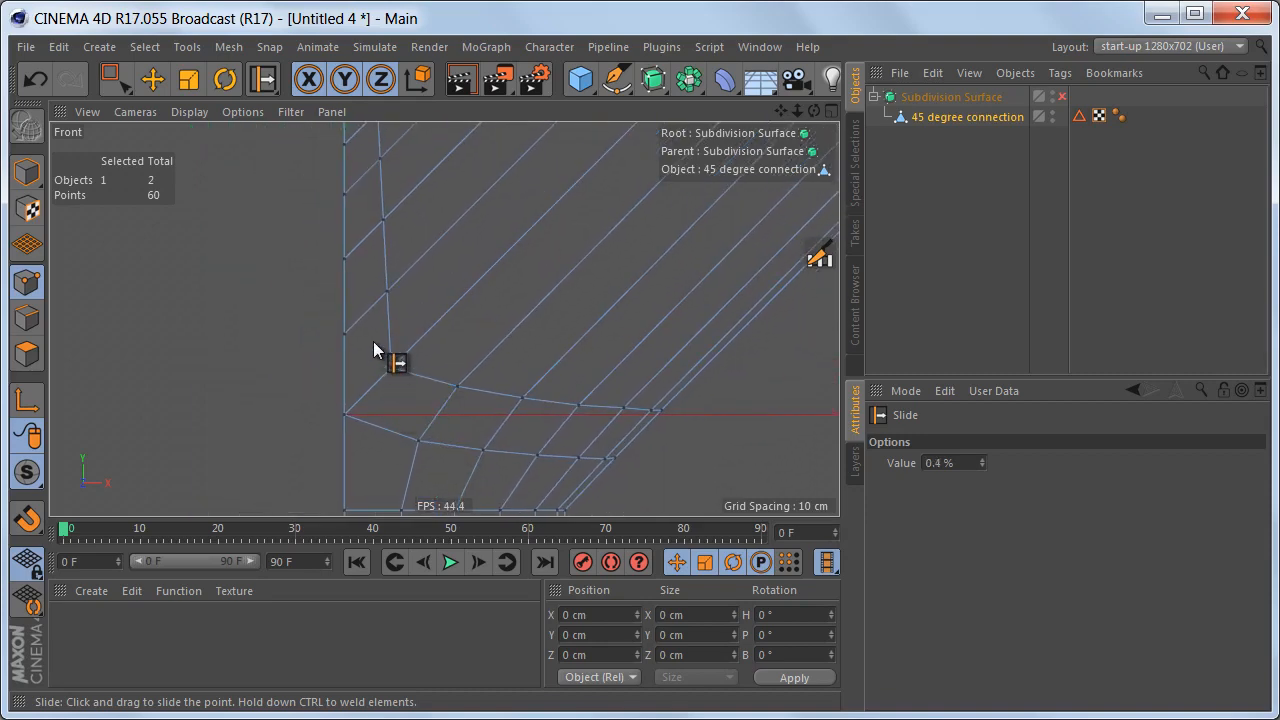
pyautogui.scroll(1, 408, 381)
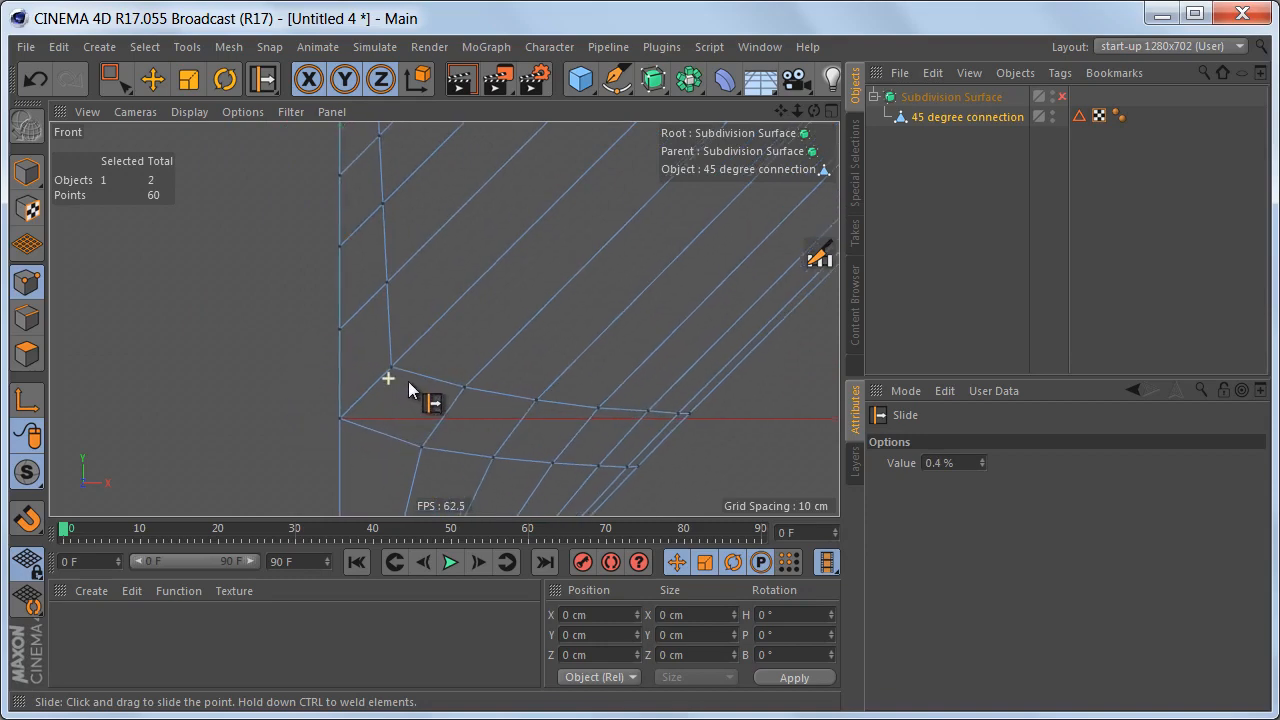
pyautogui.scroll(1, 408, 381)
pyautogui.moveTo(392, 363); pyautogui.dragTo(408, 356)
pyautogui.keyDown('alt'); pyautogui.moveTo(440, 375); pyautogui.dragTo(458, 399, button='middle'); pyautogui.keyUp('alt')
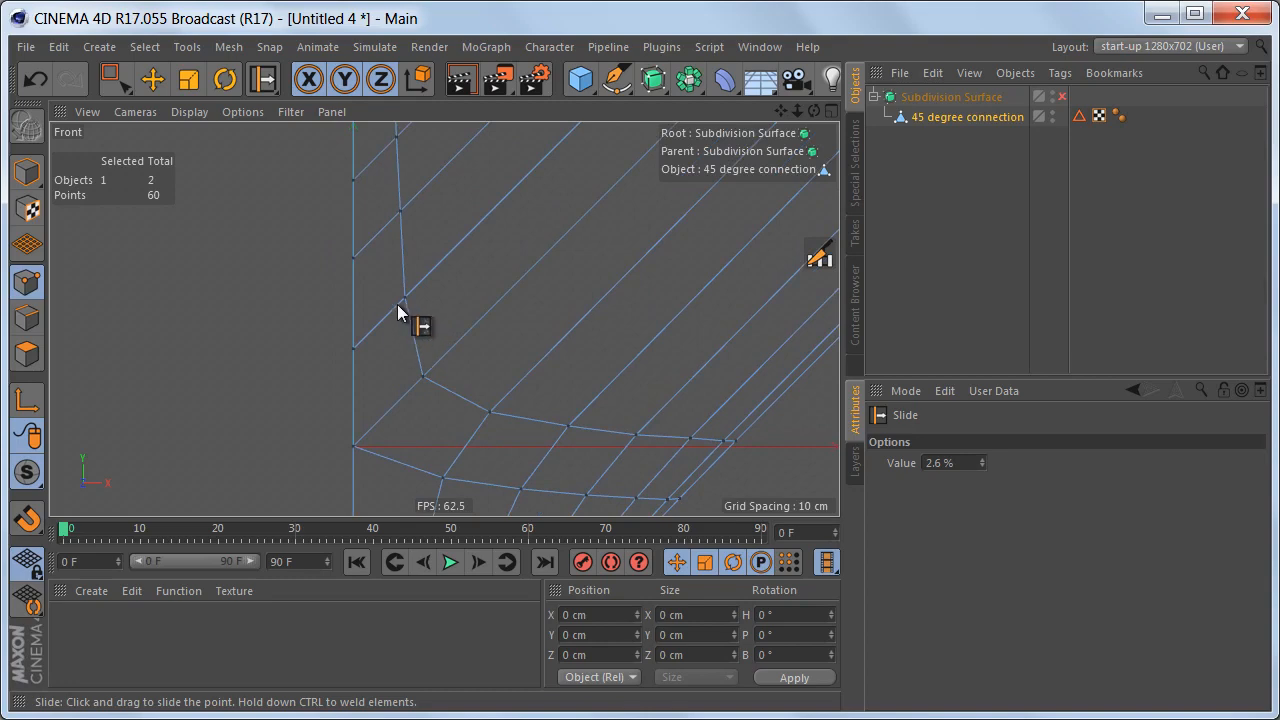
pyautogui.moveTo(400, 301); pyautogui.dragTo(408, 298)
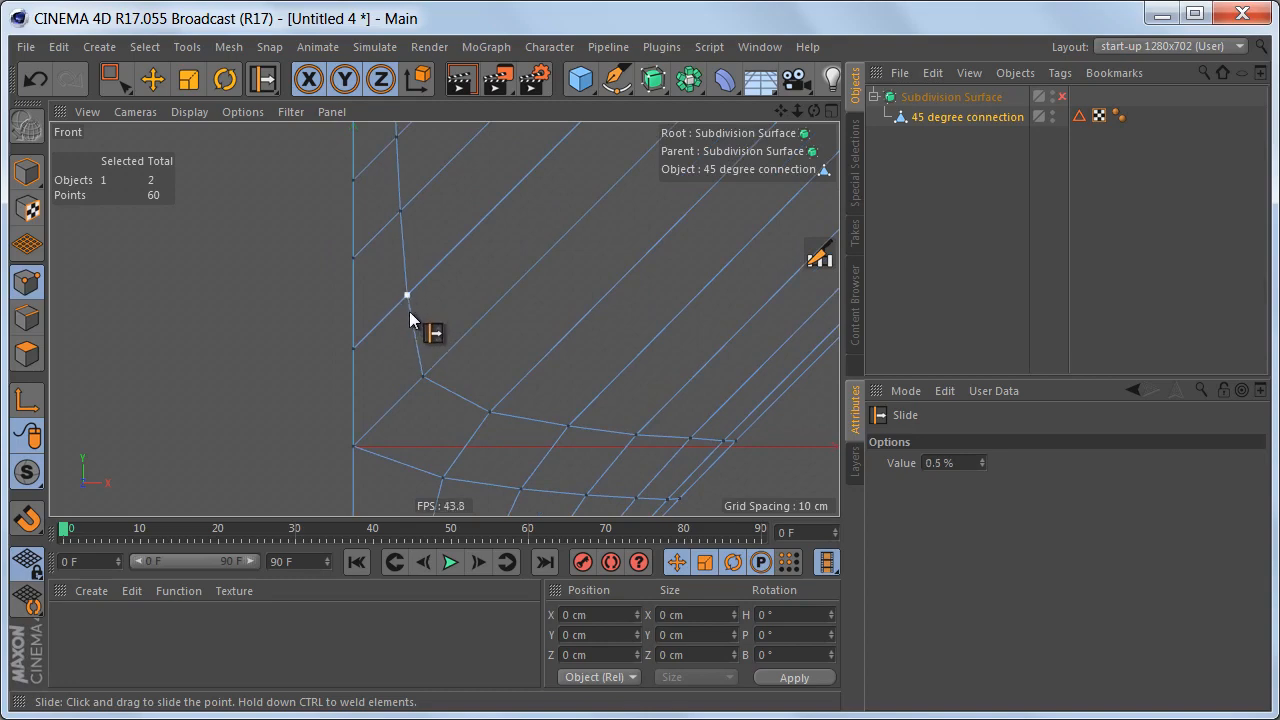
# - Inspect the reshaped quarter of the joint in the perspective view
pyautogui.keyDown('alt'); pyautogui.moveTo(510, 384); pyautogui.dragTo(466, 437, button='right'); pyautogui.keyUp('alt')
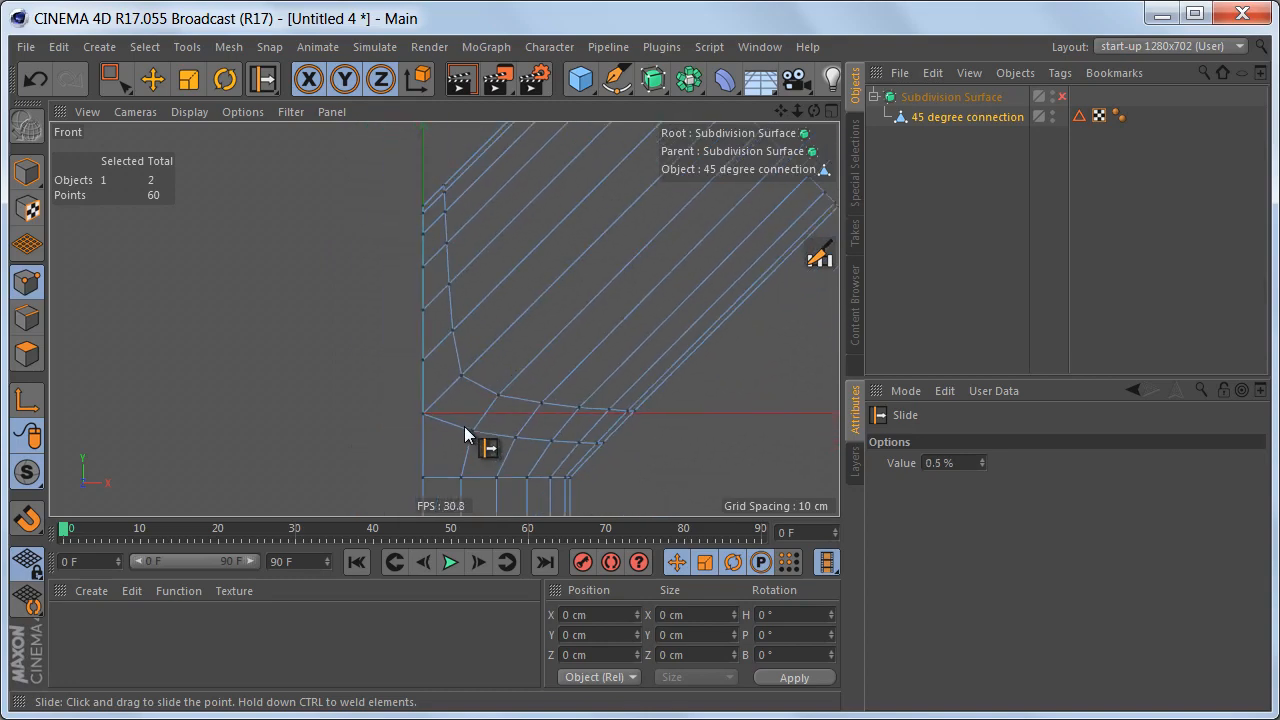
pyautogui.middleClick(520, 360)
pyautogui.middleClick(330, 264)
pyautogui.keyDown('alt'); pyautogui.moveTo(443, 312); pyautogui.dragTo(482, 320); pyautogui.keyUp('alt')
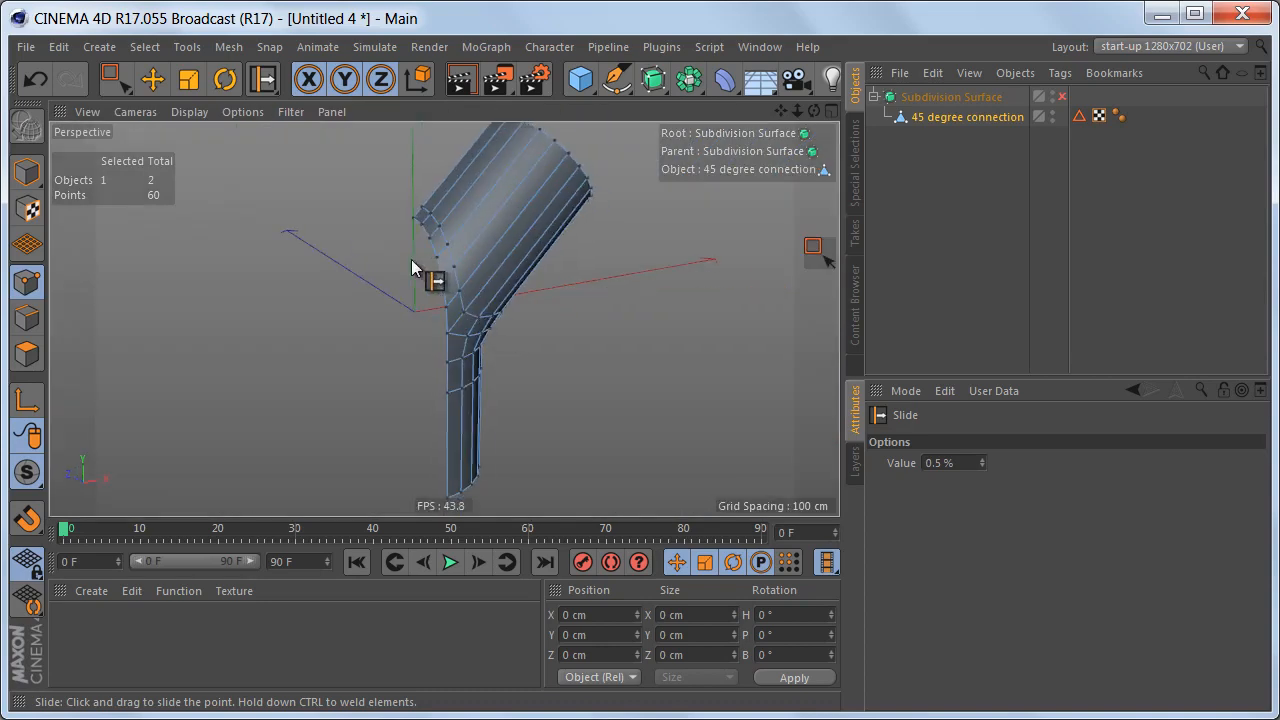
# - Mirror the quarter across the ZY plane with a parent Symmetry object, bake it to a mesh and delete the leftover null
pyautogui.keyDown('alt'); pyautogui.moveTo(688, 84); pyautogui.dragTo(876, 184); pyautogui.keyUp('alt')
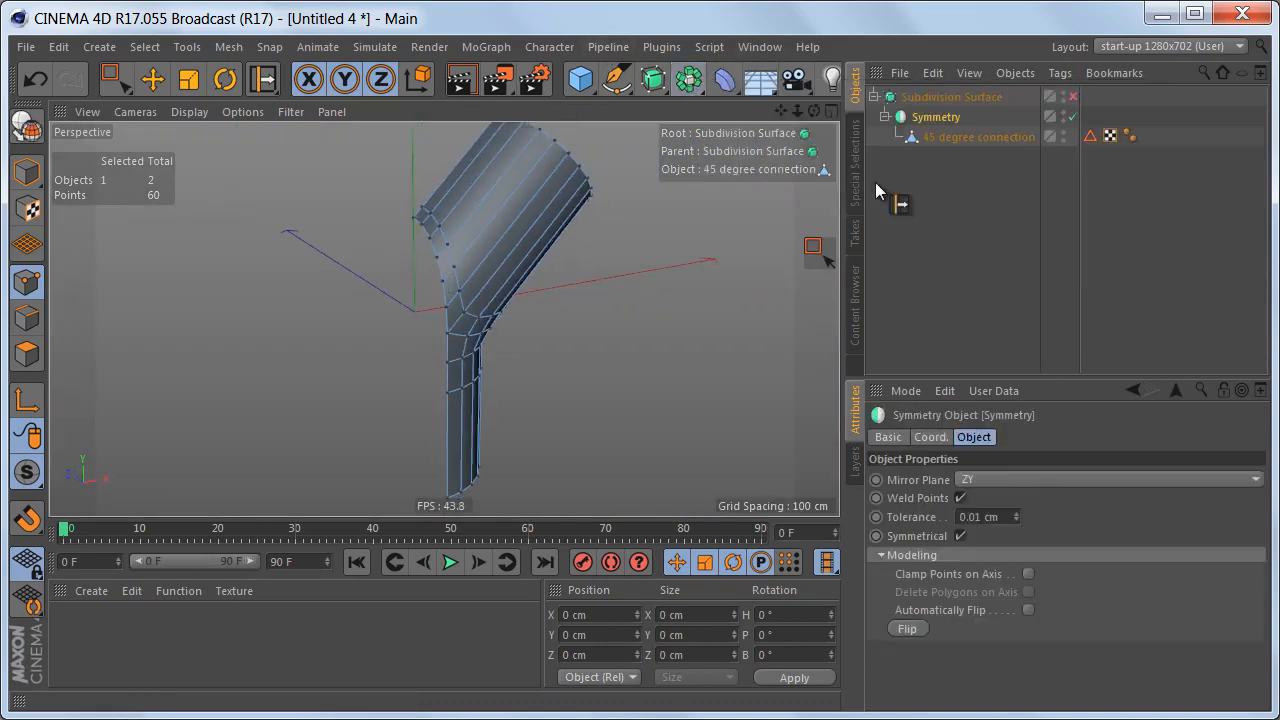
pyautogui.keyDown('alt'); pyautogui.moveTo(670, 287); pyautogui.dragTo(481, 322); pyautogui.keyUp('alt')
pyautogui.press('c')
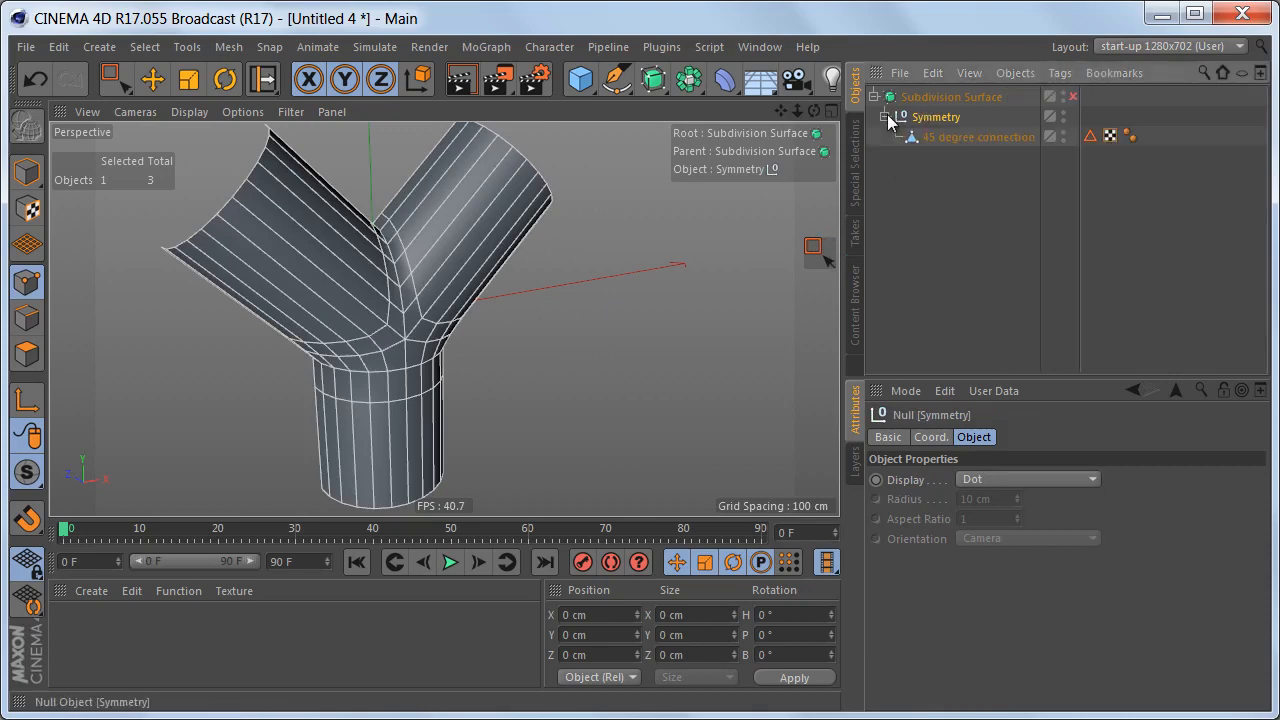
pyautogui.moveTo(932, 137); pyautogui.dragTo(940, 107)
pyautogui.click(934, 137)
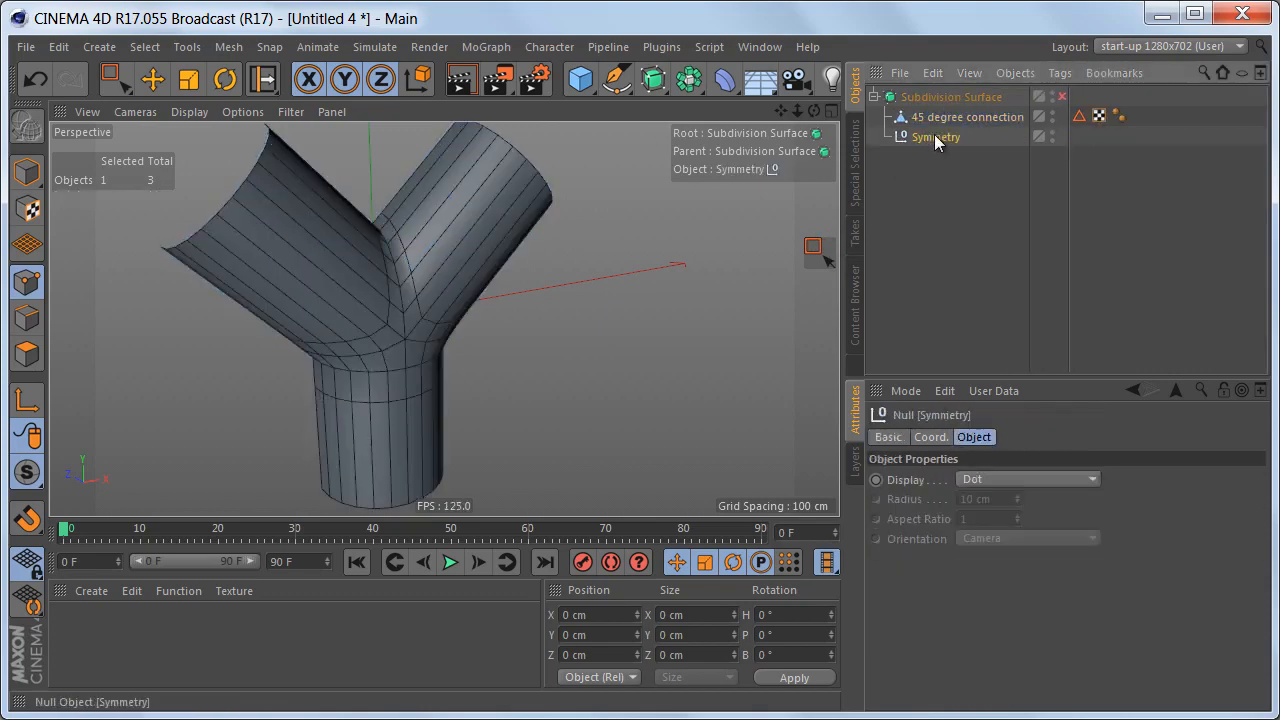
pyautogui.press('Delete')
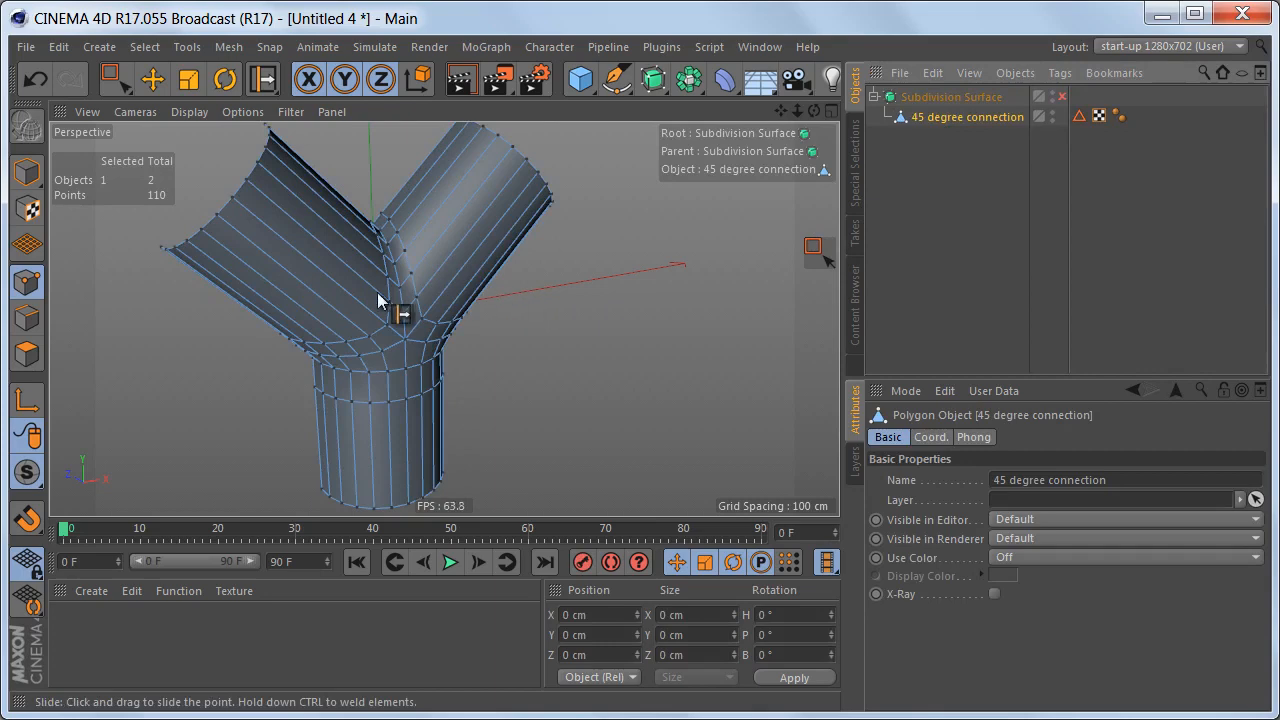
# - Examine the edge flow along the crease between the two branches, up close in perspective and in the front view
pyautogui.scroll(10, 378, 300)
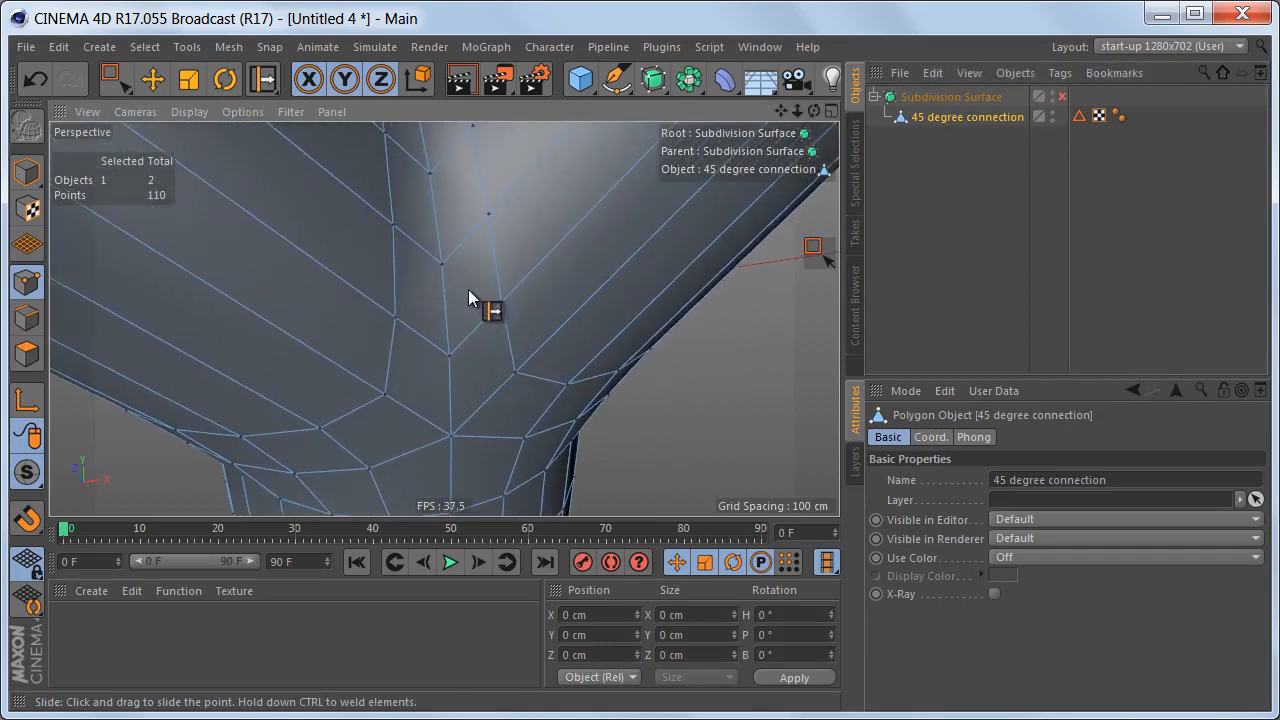
pyautogui.keyDown('alt'); pyautogui.moveTo(469, 268); pyautogui.dragTo(437, 350); pyautogui.keyUp('alt')
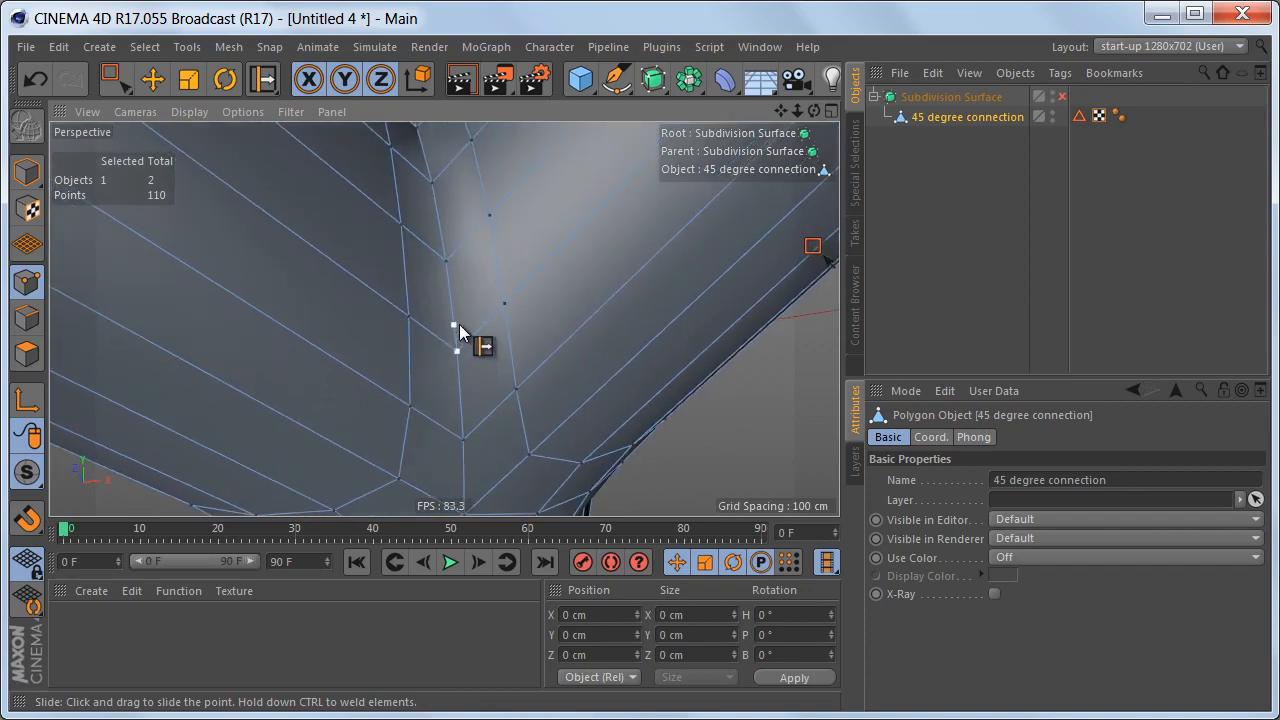
pyautogui.keyDown('alt'); pyautogui.moveTo(503, 331); pyautogui.dragTo(514, 380); pyautogui.keyUp('alt')
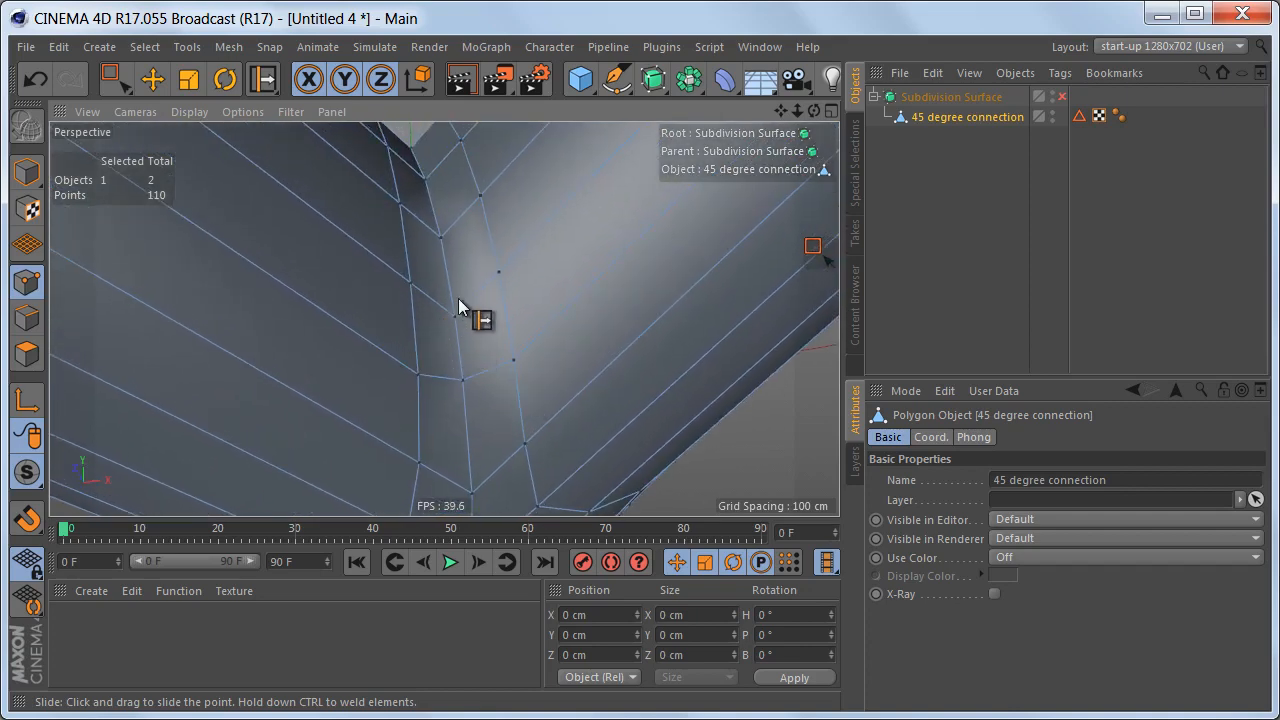
pyautogui.keyDown('alt'); pyautogui.moveTo(459, 306); pyautogui.dragTo(463, 340); pyautogui.keyUp('alt')
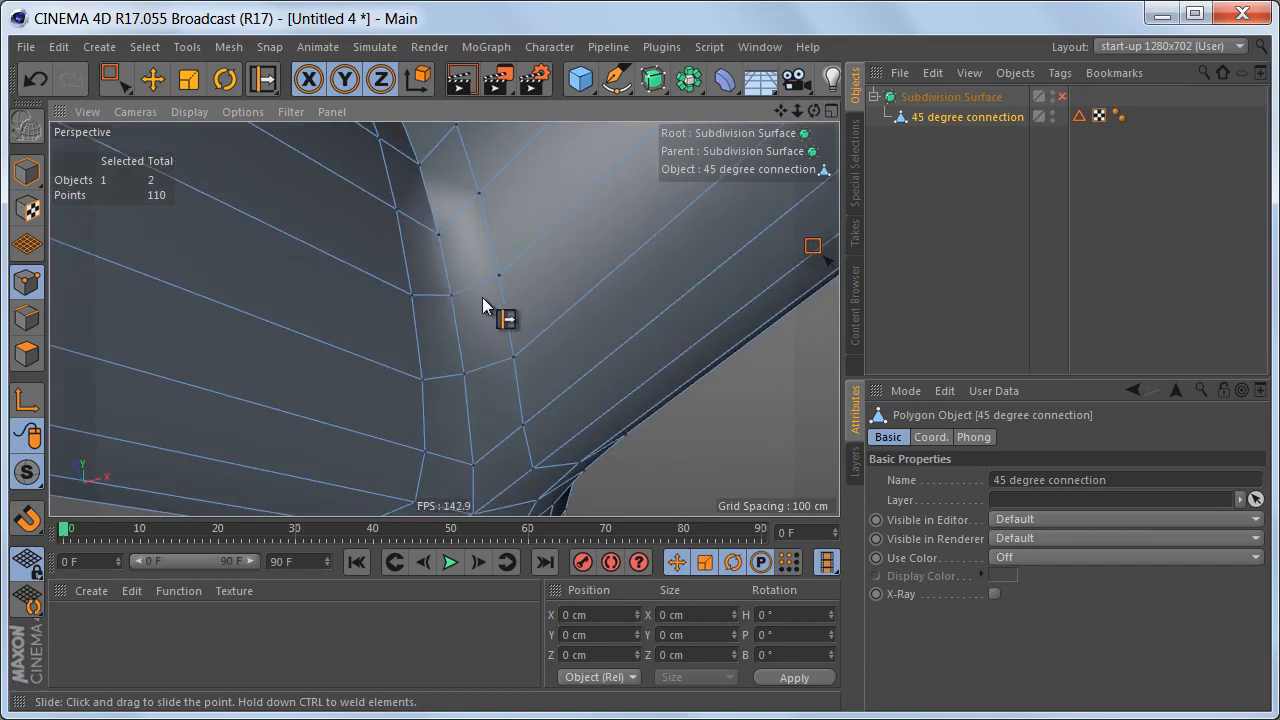
pyautogui.moveTo(485, 358)
pyautogui.keyDown('alt'); pyautogui.mouseDown()
pyautogui.moveTo(432, 335)
pyautogui.moveTo(468, 373)
pyautogui.moveTo(491, 436)
pyautogui.moveTo(447, 369)
pyautogui.mouseUp(); pyautogui.keyUp('alt')
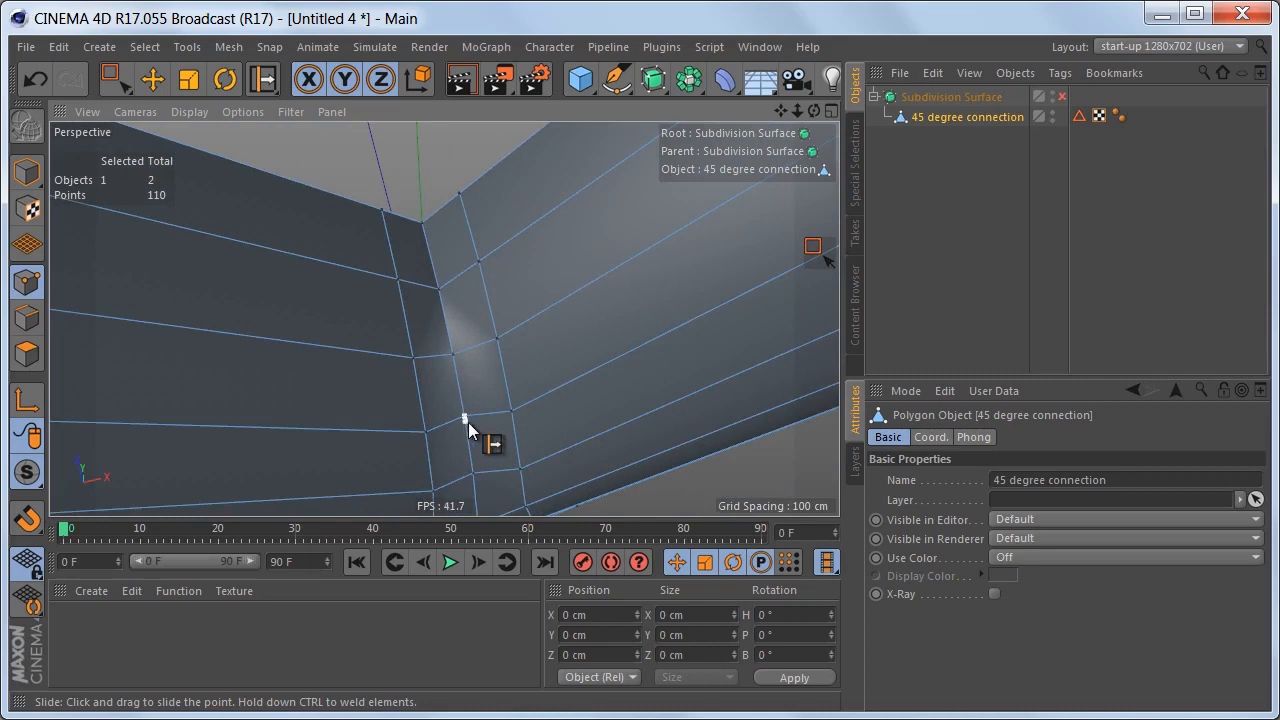
pyautogui.keyDown('alt'); pyautogui.moveTo(488, 425); pyautogui.dragTo(456, 372); pyautogui.keyUp('alt')
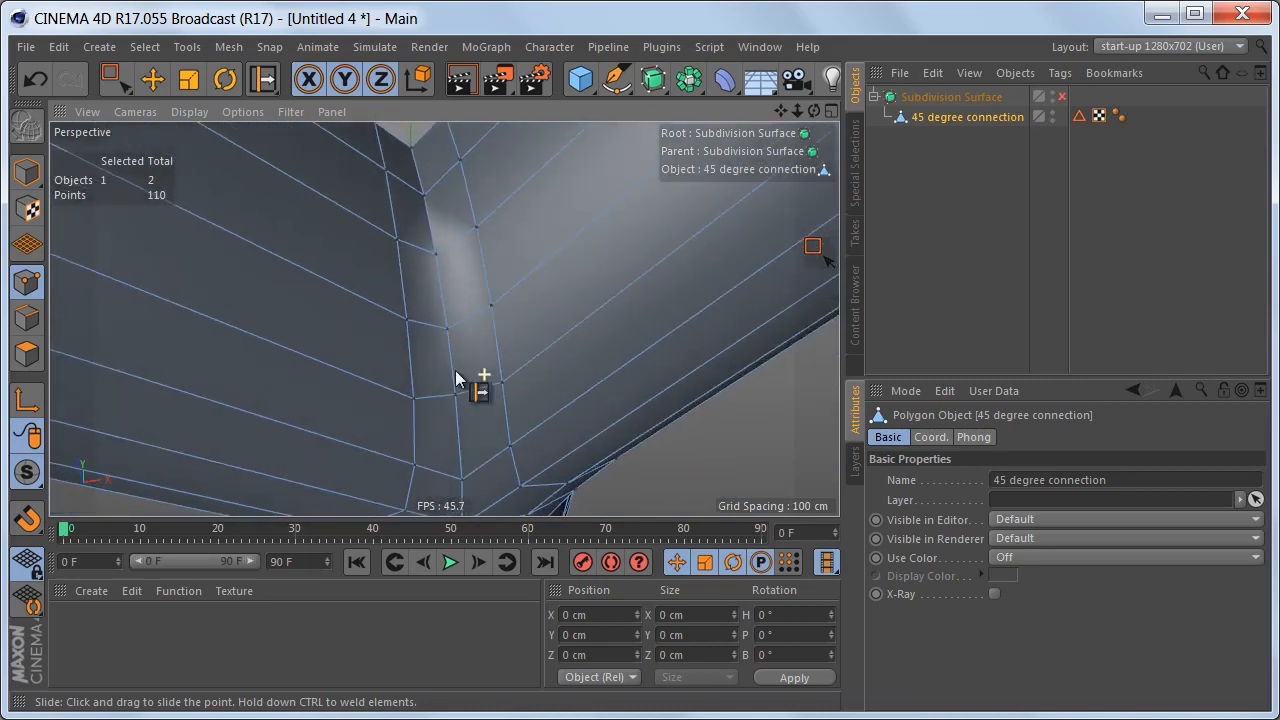
pyautogui.keyDown('alt'); pyautogui.moveTo(469, 415); pyautogui.dragTo(474, 337); pyautogui.keyUp('alt')
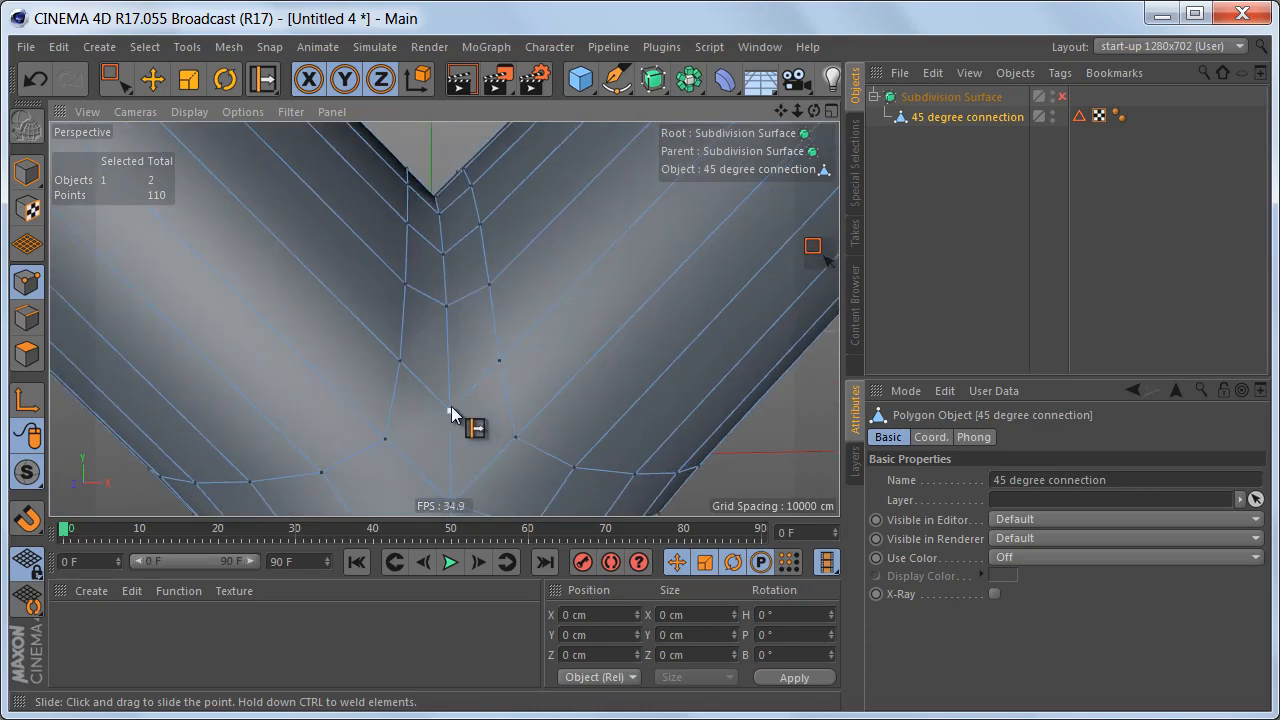
pyautogui.moveTo(450, 410); pyautogui.dragTo(489, 376)
pyautogui.middleClick(641, 457)
pyautogui.middleClick(641, 457)
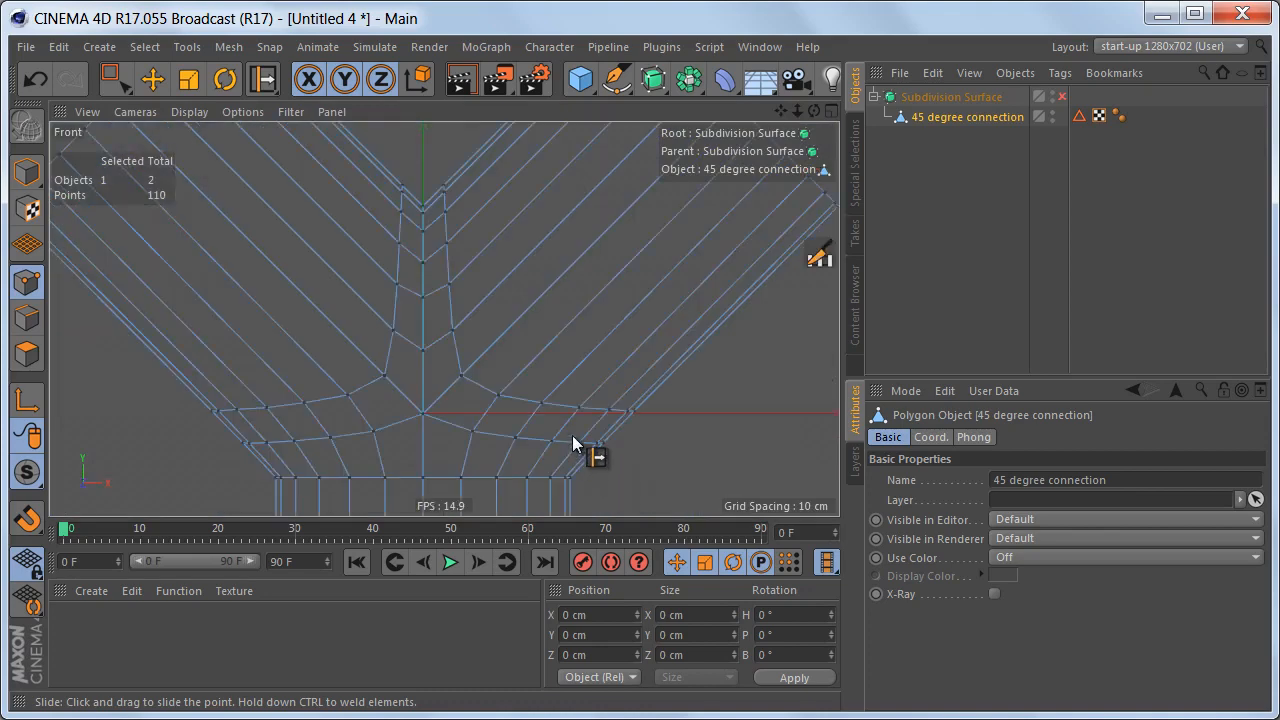
pyautogui.keyDown('alt'); pyautogui.moveTo(460, 406); pyautogui.dragTo(545, 385, button='right'); pyautogui.keyUp('alt')
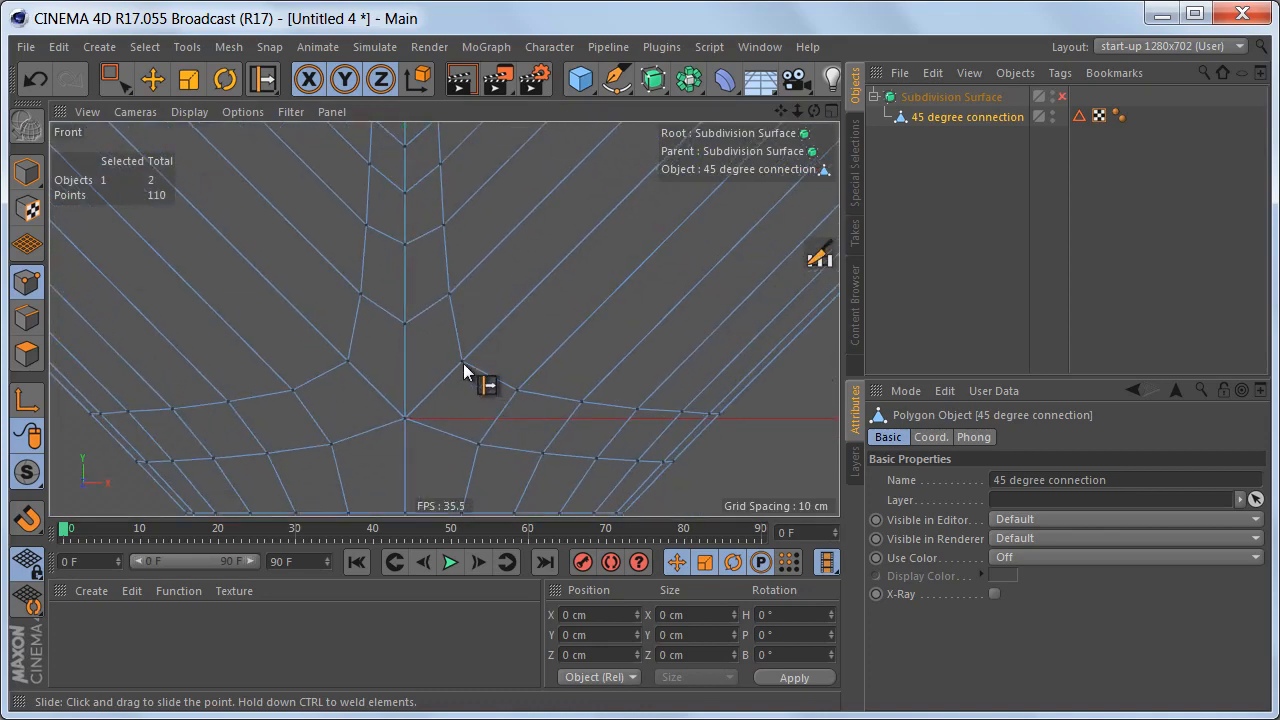
pyautogui.moveTo(463, 364); pyautogui.dragTo(456, 370)
pyautogui.keyDown('alt'); pyautogui.moveTo(532, 401); pyautogui.dragTo(484, 430, button='right'); pyautogui.keyUp('alt')
pyautogui.middleClick(457, 343)
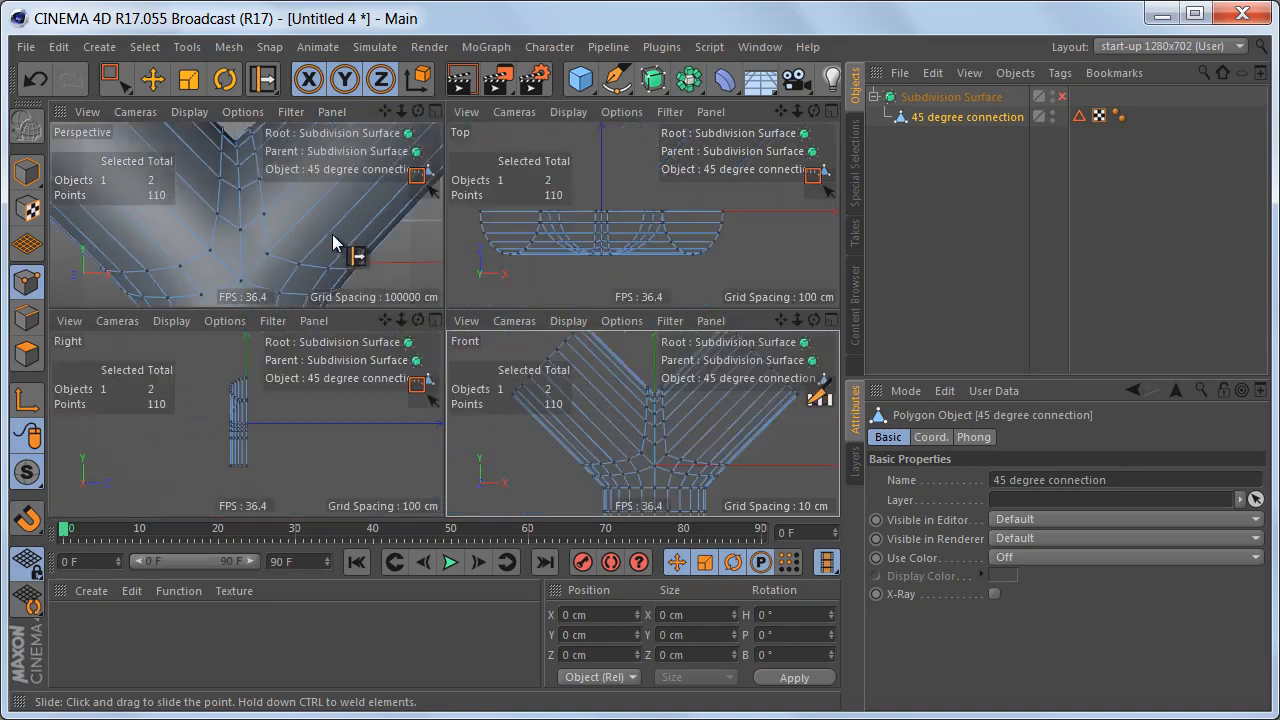
# - Mirror the half joint with a parent Symmetry object using the XY mirror plane, and make the symmetry editable
pyautogui.middleClick(335, 238)
pyautogui.keyDown('alt'); pyautogui.moveTo(424, 286); pyautogui.dragTo(389, 373, button='right'); pyautogui.keyUp('alt')
pyautogui.keyDown('alt'); pyautogui.moveTo(419, 286); pyautogui.dragTo(510, 370); pyautogui.keyUp('alt')
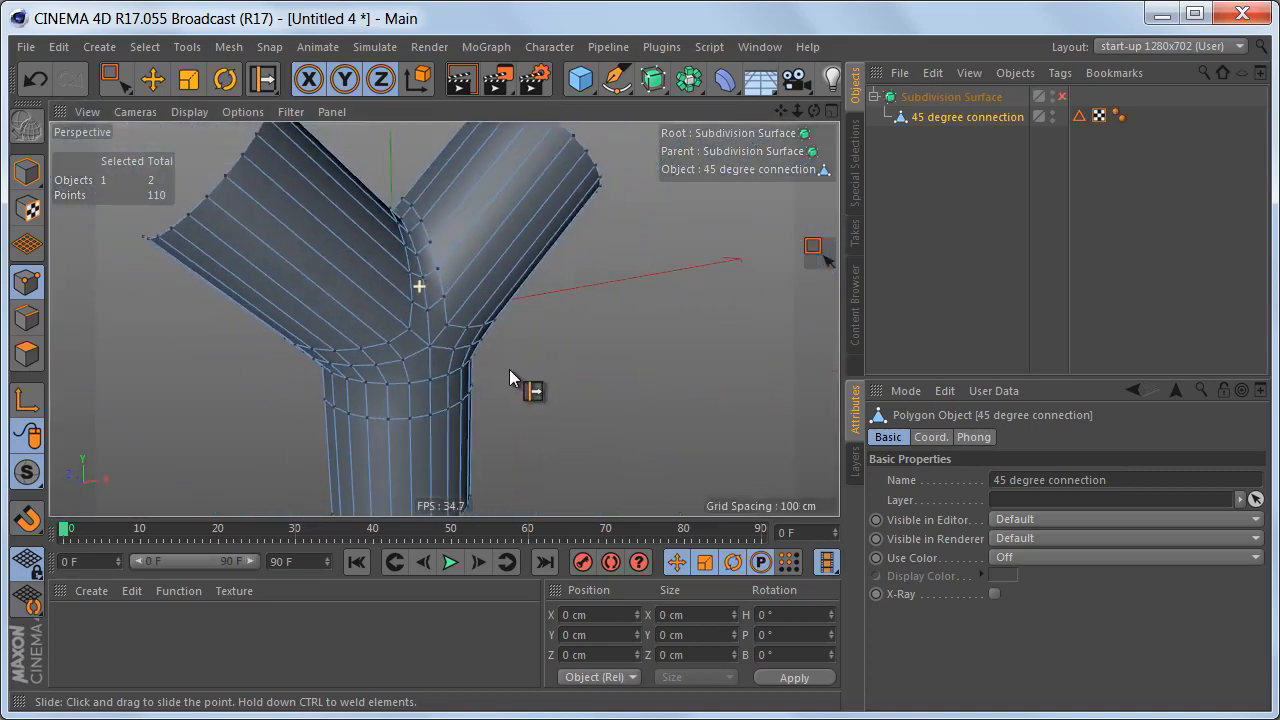
pyautogui.keyDown('alt'); pyautogui.moveTo(509, 369); pyautogui.dragTo(523, 375, button='middle'); pyautogui.keyUp('alt')
pyautogui.keyDown('alt'); pyautogui.moveTo(474, 334); pyautogui.dragTo(432, 376, button='right'); pyautogui.keyUp('alt')
pyautogui.keyDown('alt'); pyautogui.moveTo(471, 340); pyautogui.dragTo(481, 369, button='middle'); pyautogui.keyUp('alt')
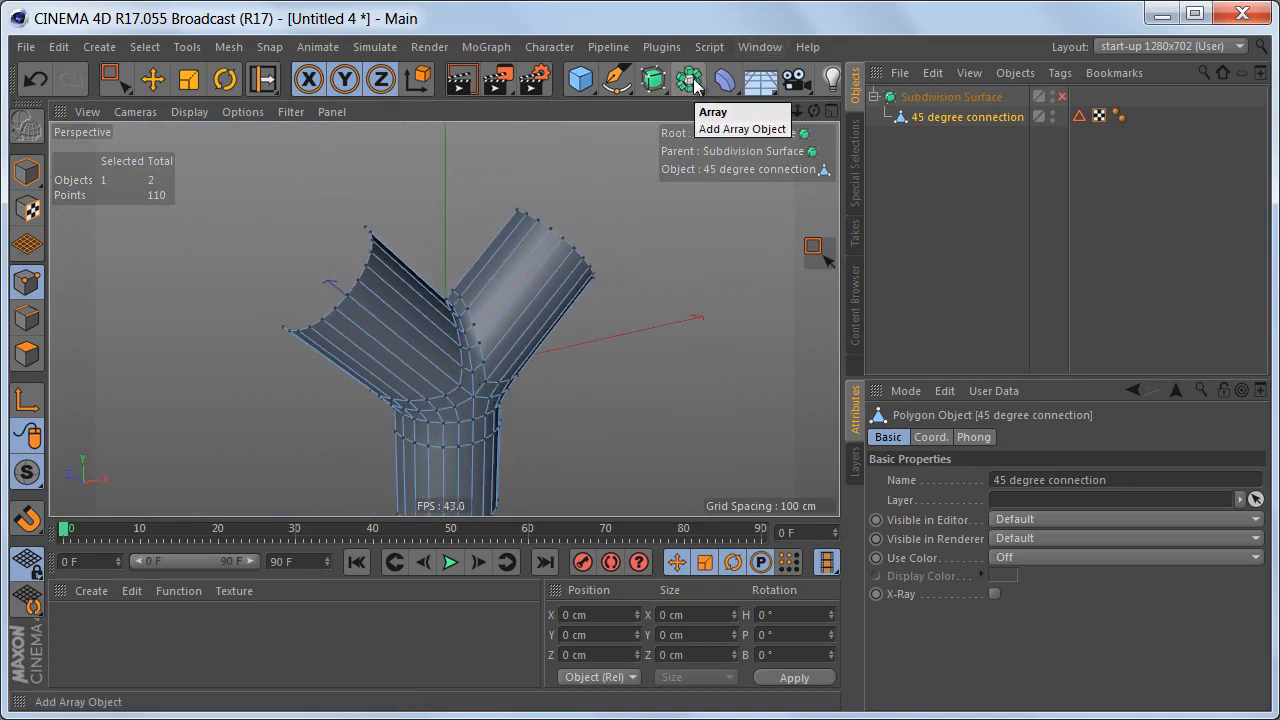
pyautogui.keyDown('alt'); pyautogui.moveTo(703, 84); pyautogui.dragTo(943, 191); pyautogui.keyUp('alt')
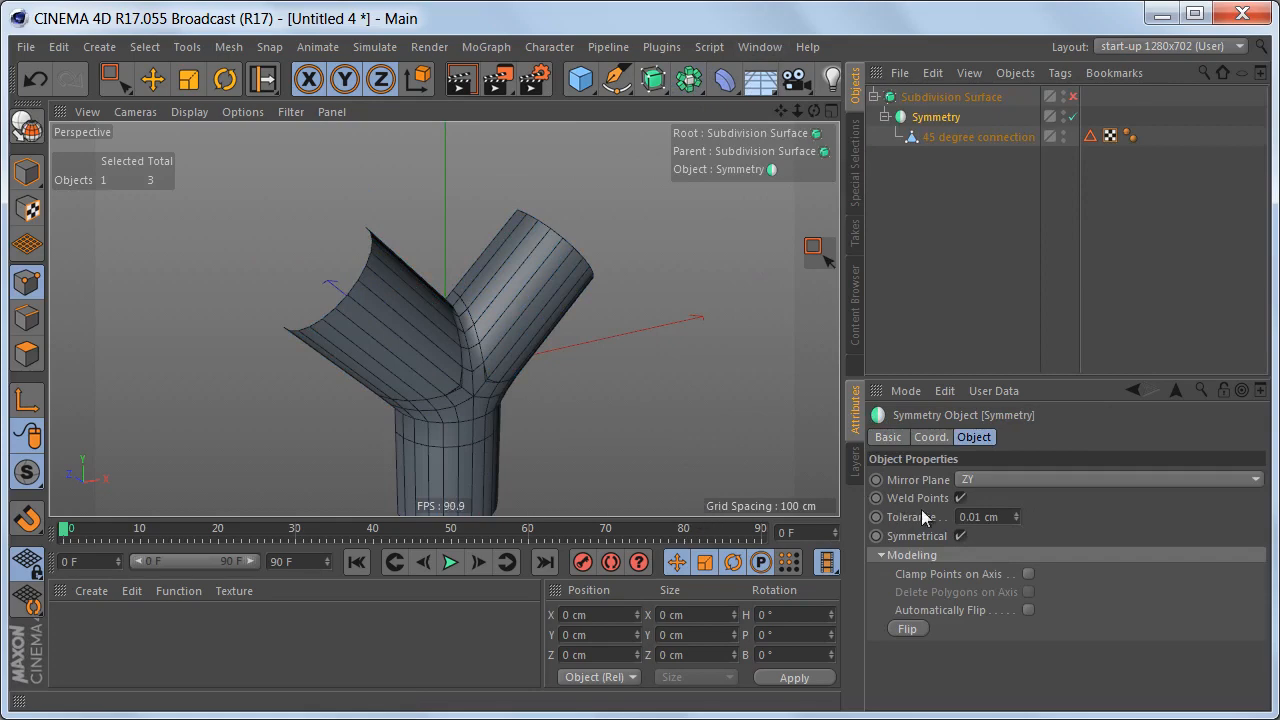
pyautogui.click(913, 479)
pyautogui.click(970, 480)
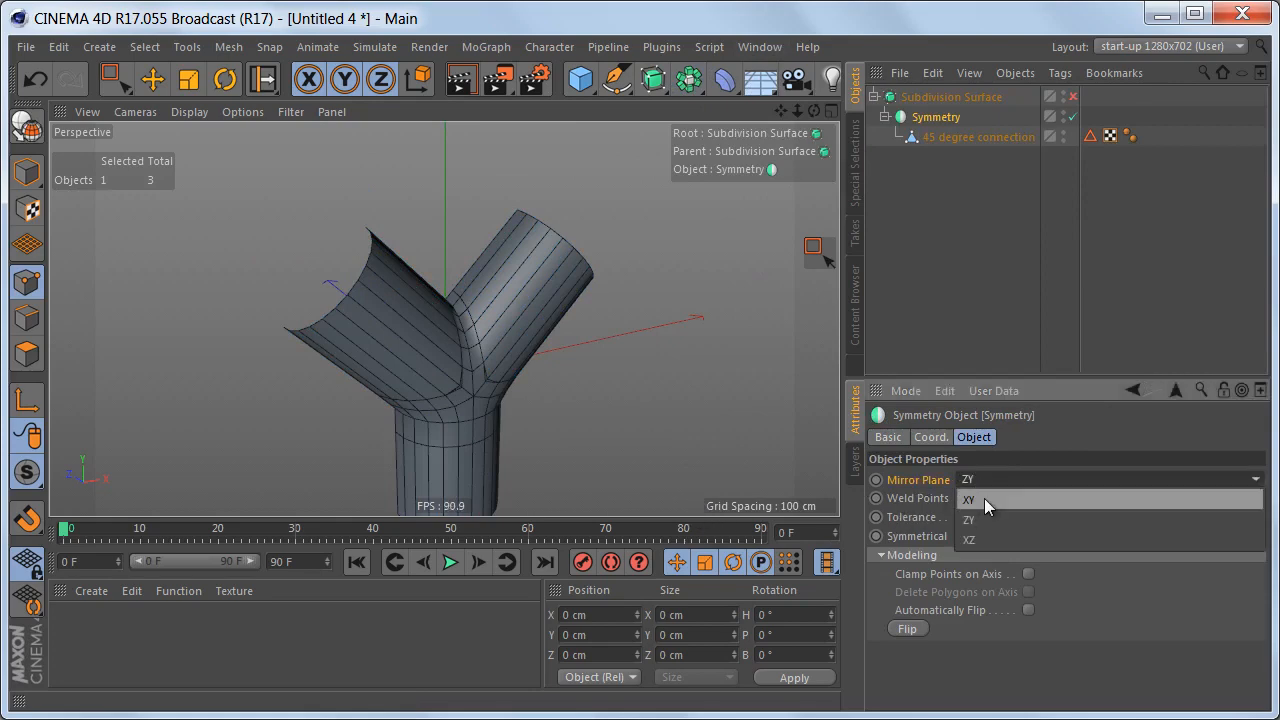
pyautogui.click(975, 498)
pyautogui.keyDown('alt'); pyautogui.moveTo(489, 329); pyautogui.dragTo(535, 336); pyautogui.keyUp('alt')
pyautogui.press('c')
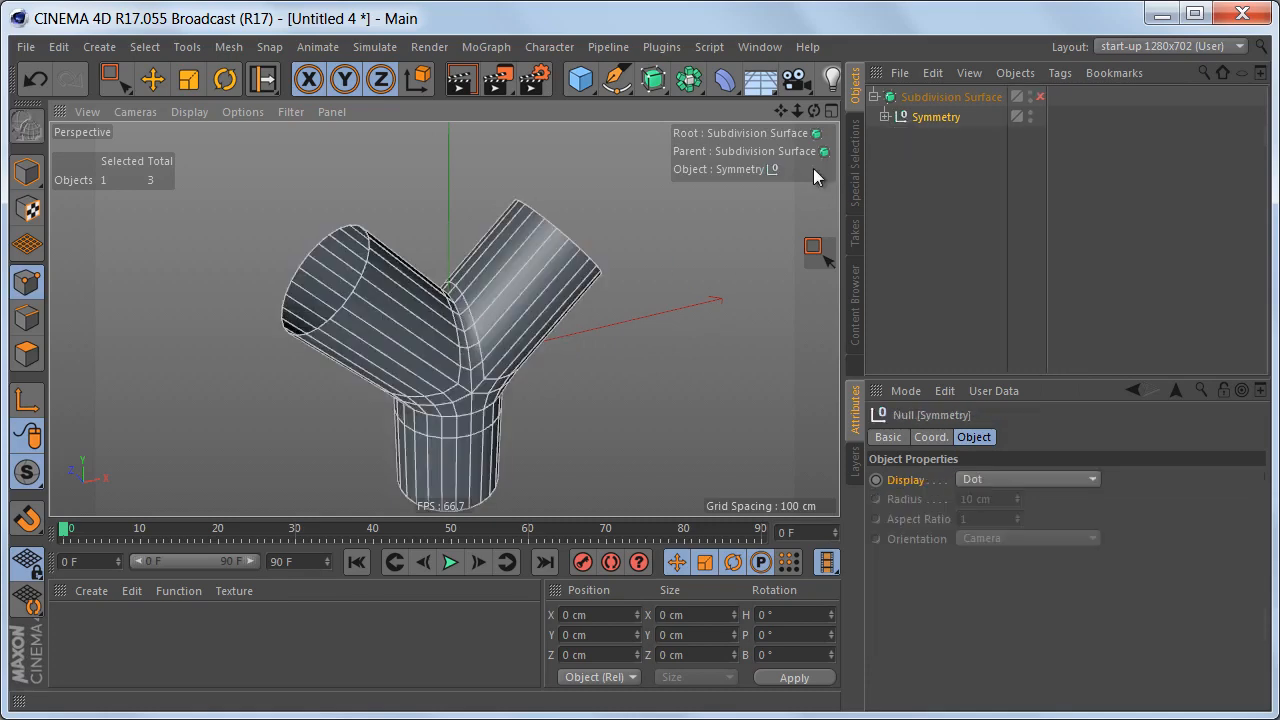
# - Move the 45 degree connection mesh out of the Symmetry null and delete the empty null
pyautogui.click(884, 118)
pyautogui.moveTo(949, 117); pyautogui.dragTo(940, 98)
pyautogui.click(925, 135)
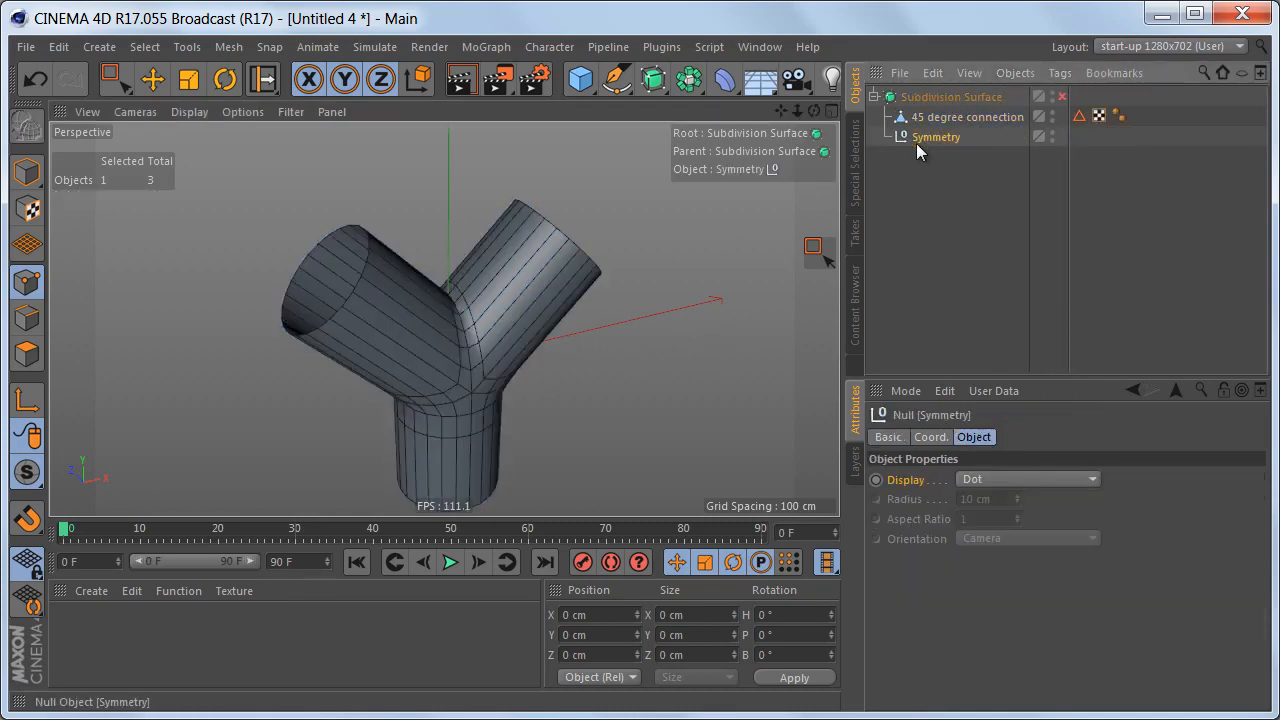
pyautogui.press('Delete')
# - Enable the Subdivision Surface and inspect the complete Y joint with its mesh selected
pyautogui.keyDown('alt'); pyautogui.moveTo(479, 316); pyautogui.dragTo(448, 305); pyautogui.keyUp('alt')
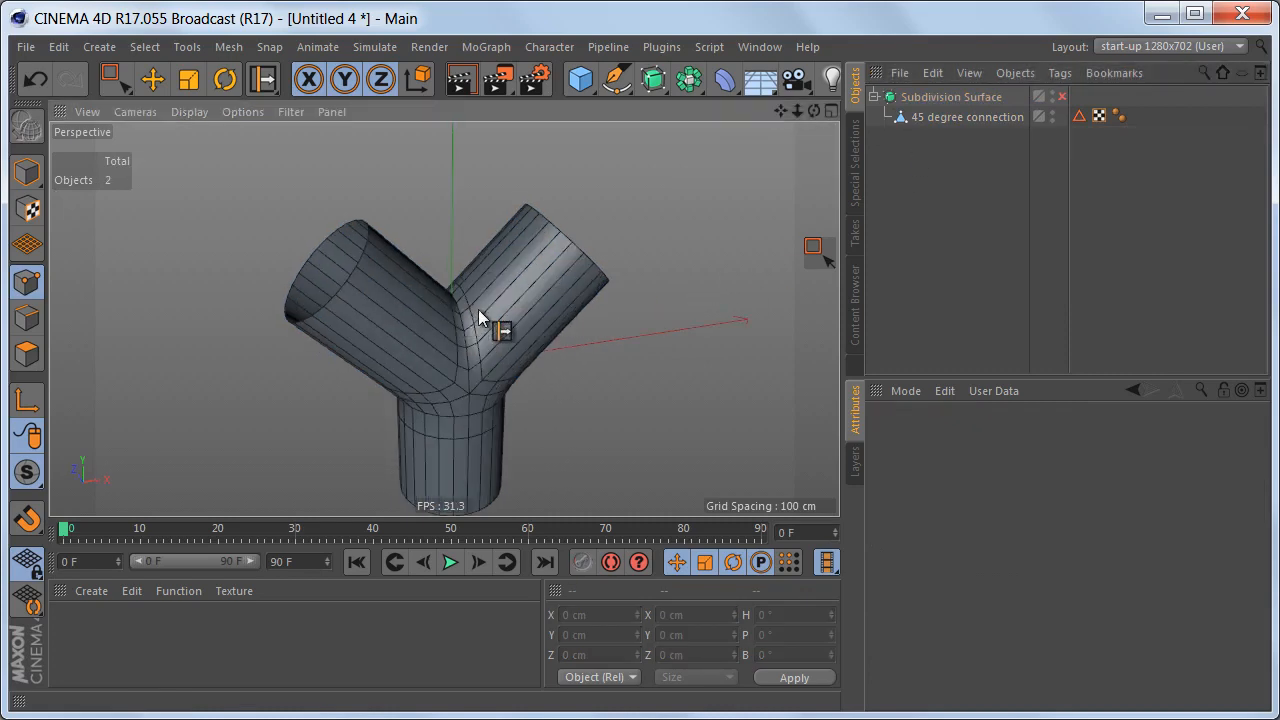
pyautogui.click(960, 117)
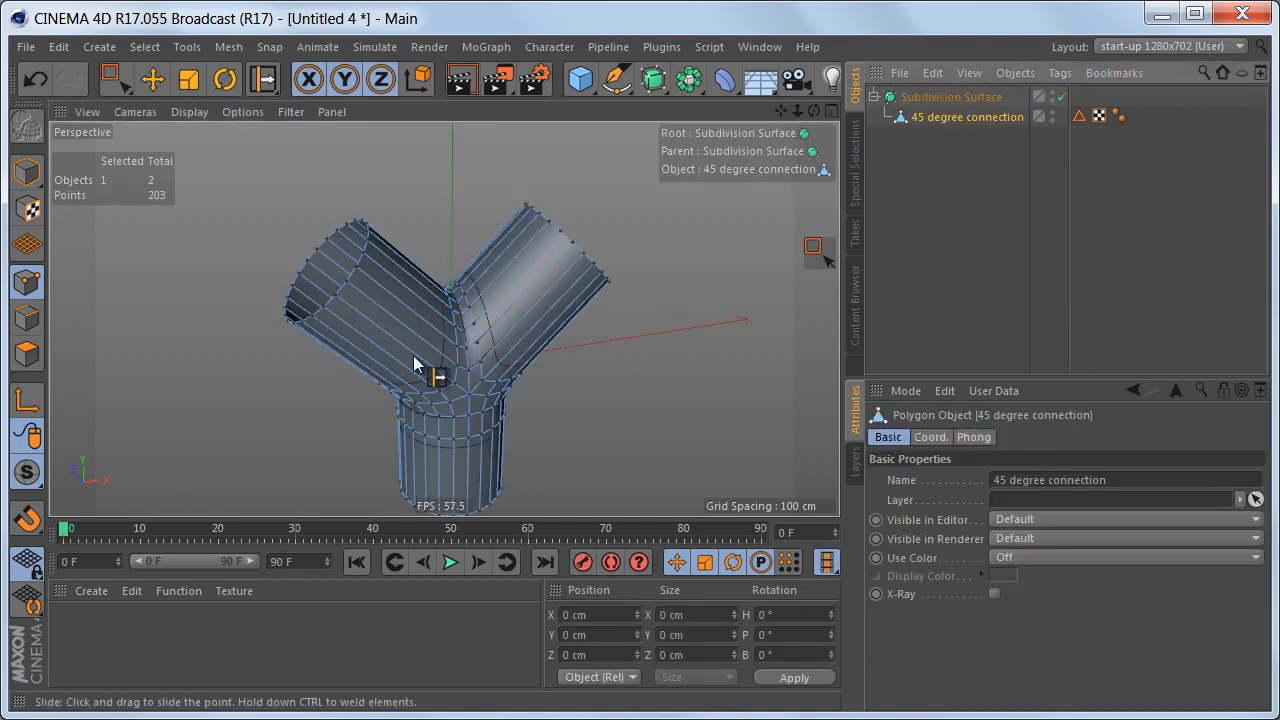
pyautogui.keyDown('alt'); pyautogui.moveTo(417, 366); pyautogui.dragTo(400, 314); pyautogui.keyUp('alt')
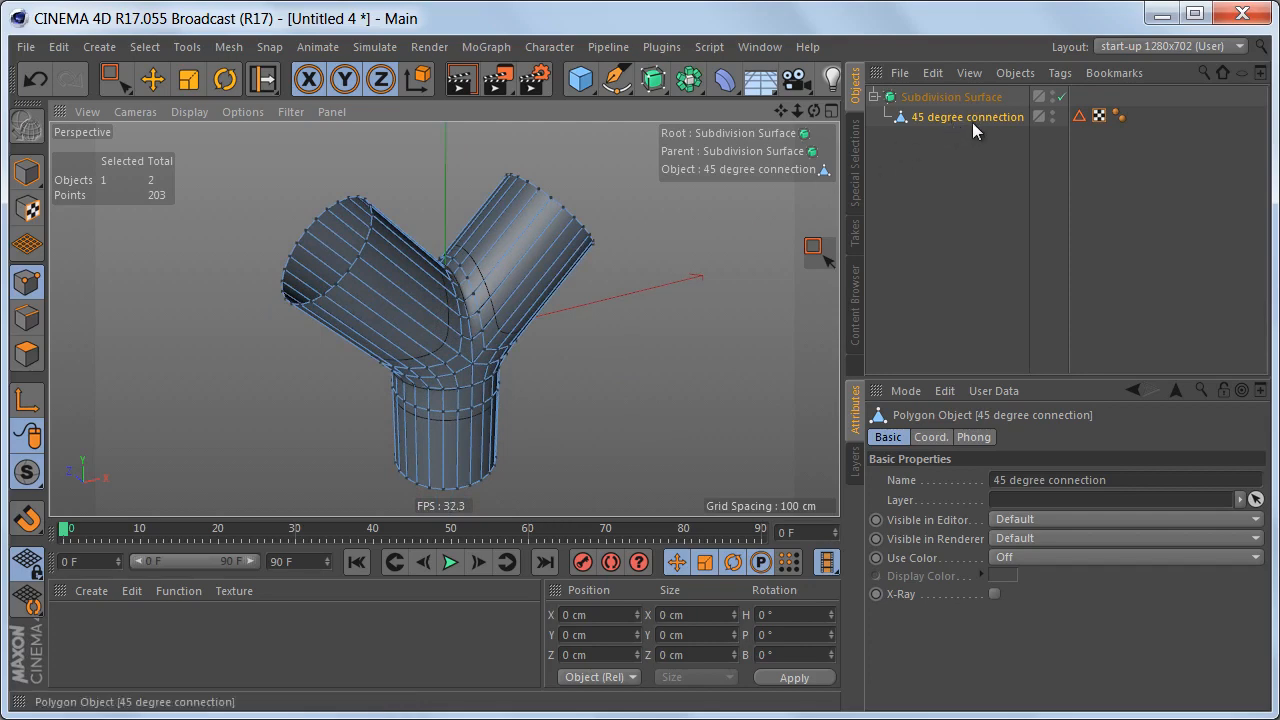
# - Duplicate the 45 degree connection mesh outside the Subdivision Surface, and hide the original Subdivision Surface in the viewport
pyautogui.keyDown('ctrl'); pyautogui.moveTo(954, 117); pyautogui.dragTo(931, 164); pyautogui.keyUp('ctrl')
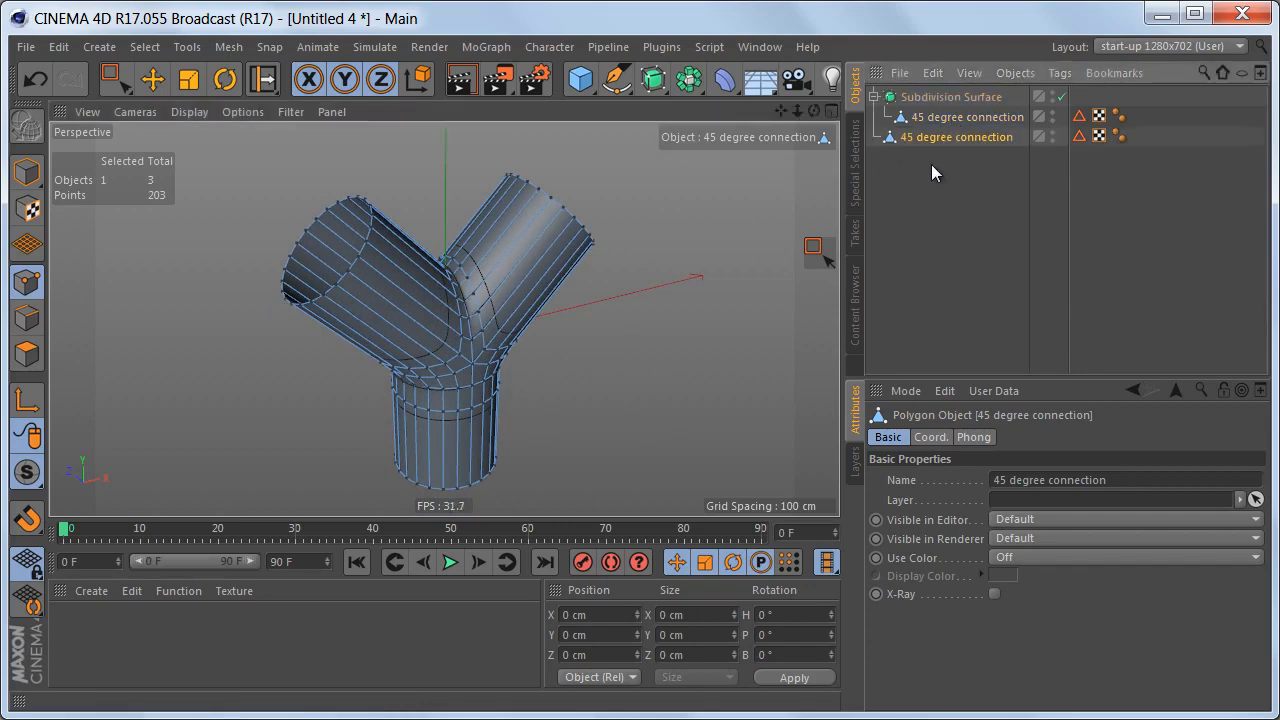
pyautogui.click(1051, 96)
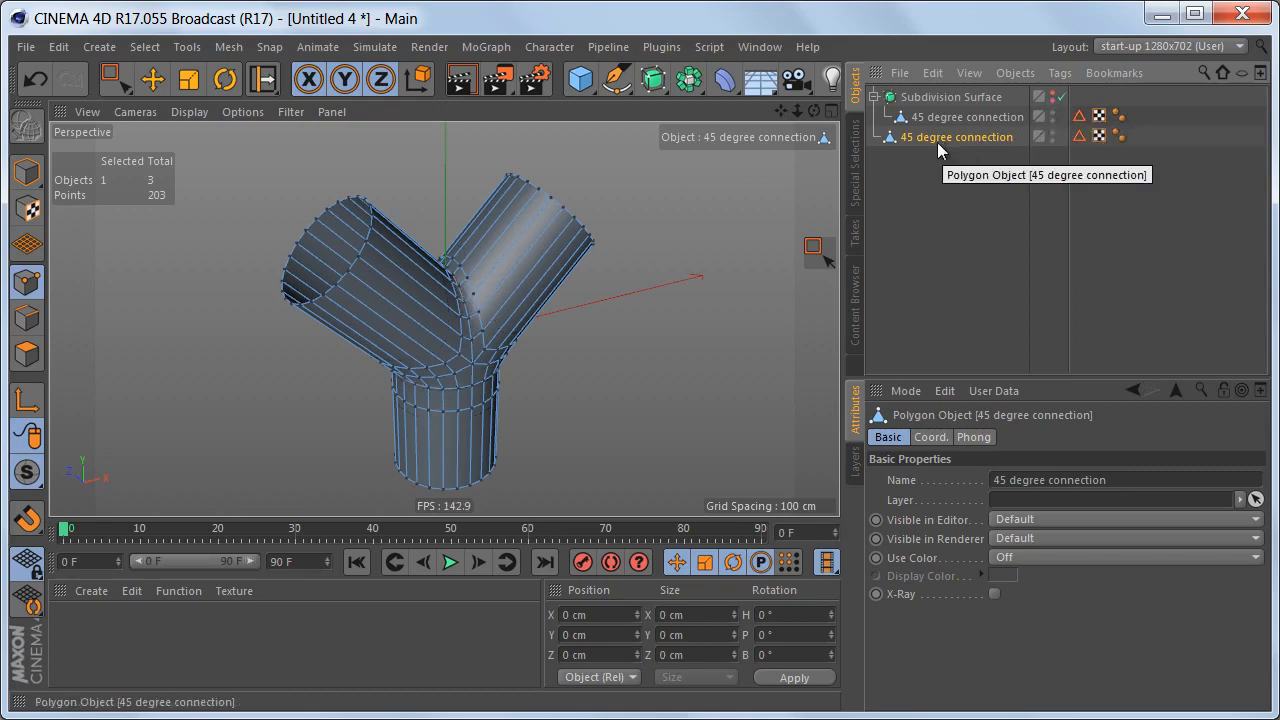
pyautogui.keyDown('alt'); pyautogui.moveTo(491, 307); pyautogui.dragTo(521, 312, button='middle'); pyautogui.keyUp('alt')
pyautogui.keyDown('alt'); pyautogui.moveTo(481, 327); pyautogui.dragTo(454, 306); pyautogui.keyUp('alt')
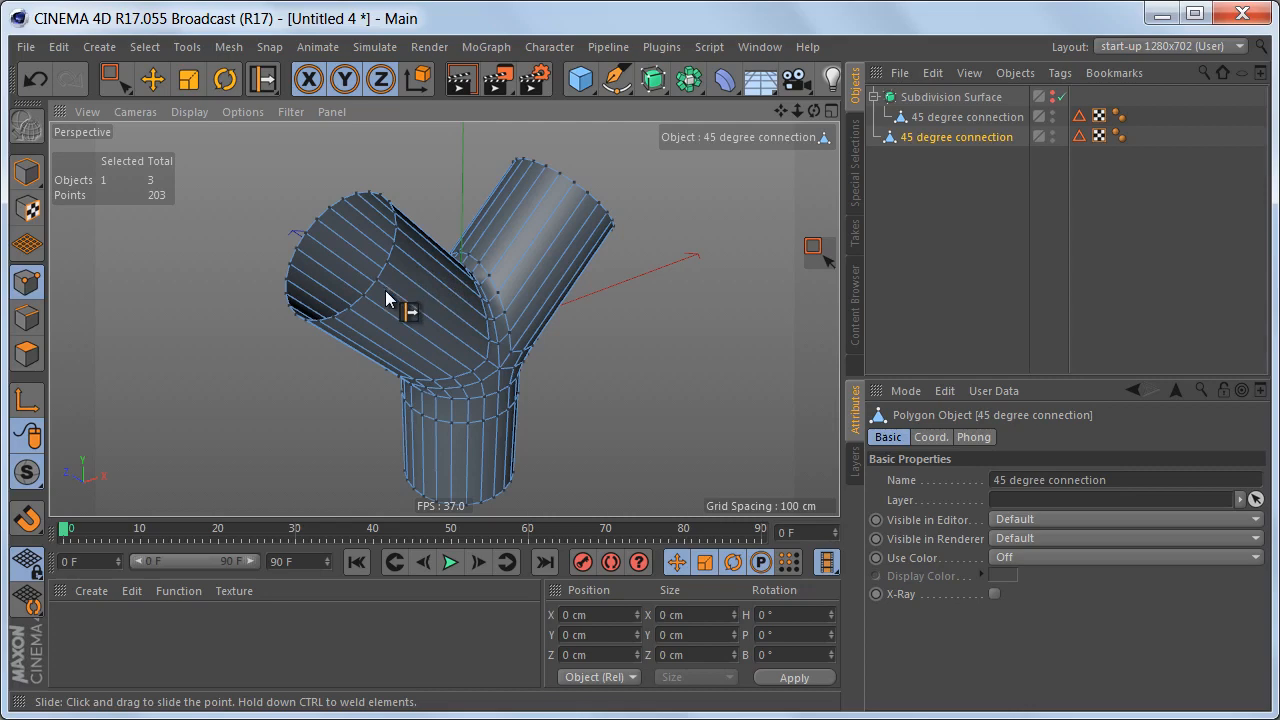
# - Close the open end of the left branch on the duplicate with Close Polygon Hole
pyautogui.rightClick(648, 208)
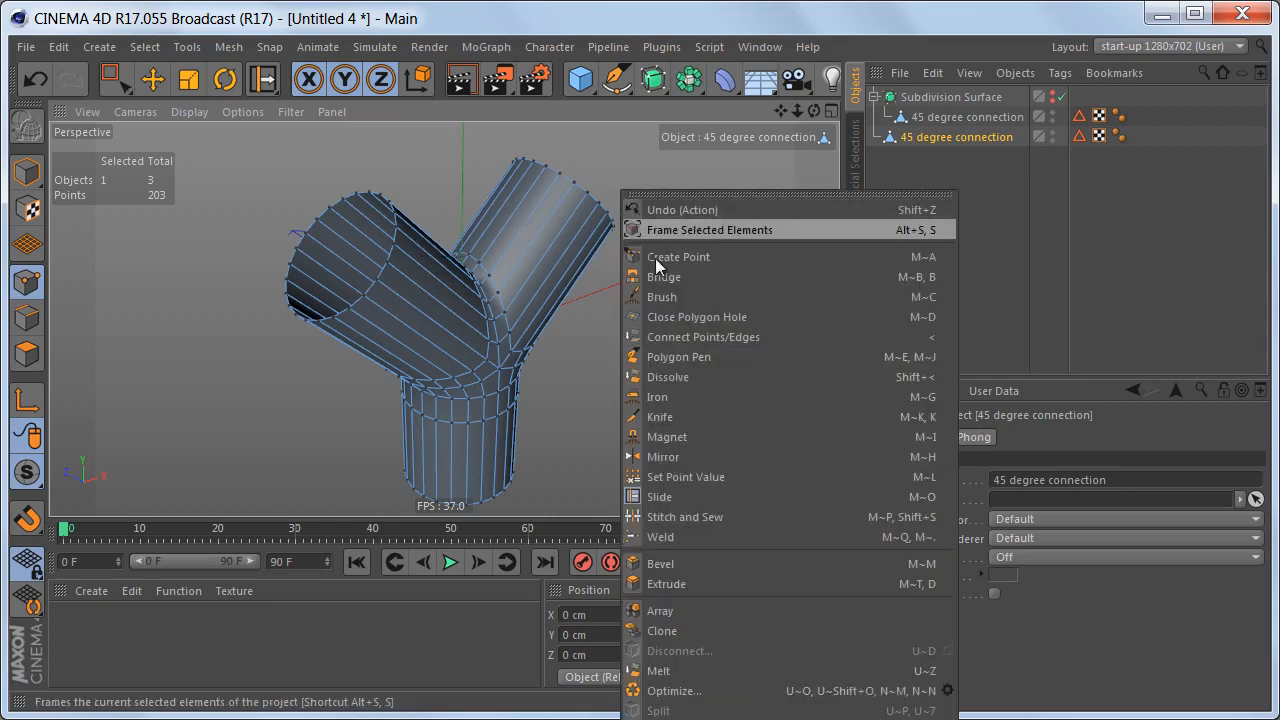
pyautogui.click(746, 318)
pyautogui.click(380, 283)
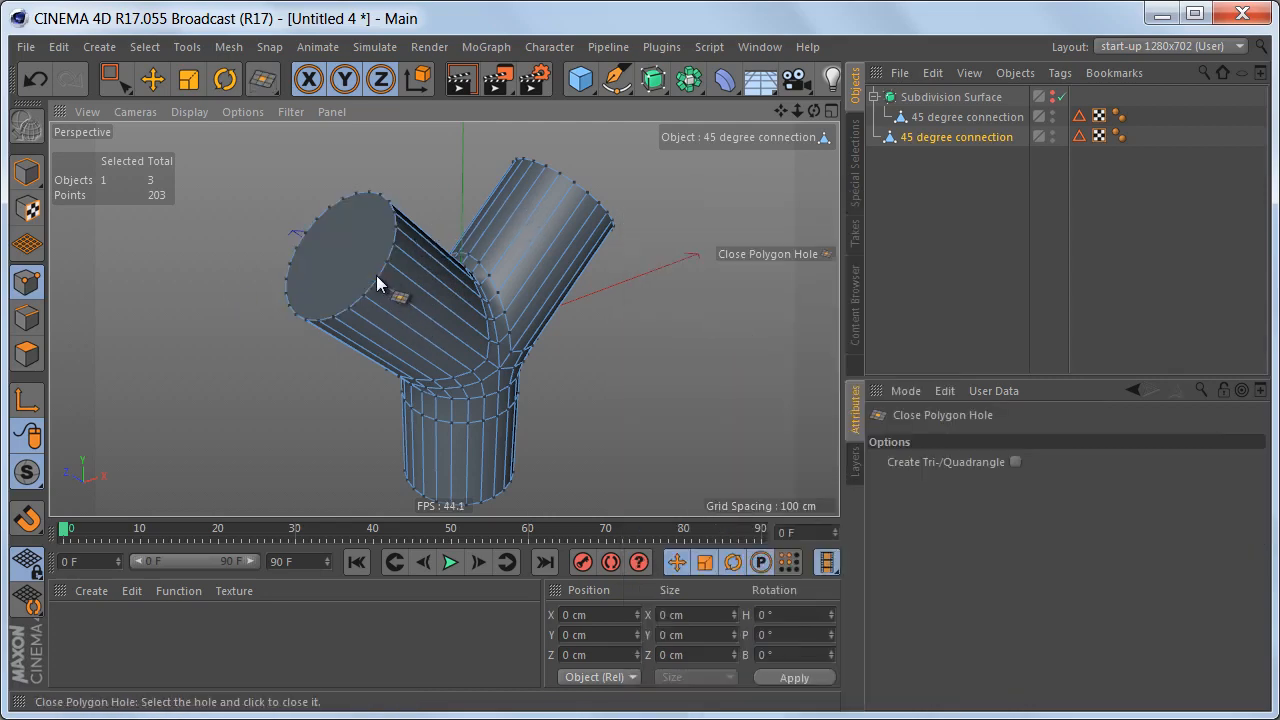
# - Select the left branch's cap polygon and inset it about 9.5 cm with Extrude Inner
pyautogui.scroll(3, 355, 250)
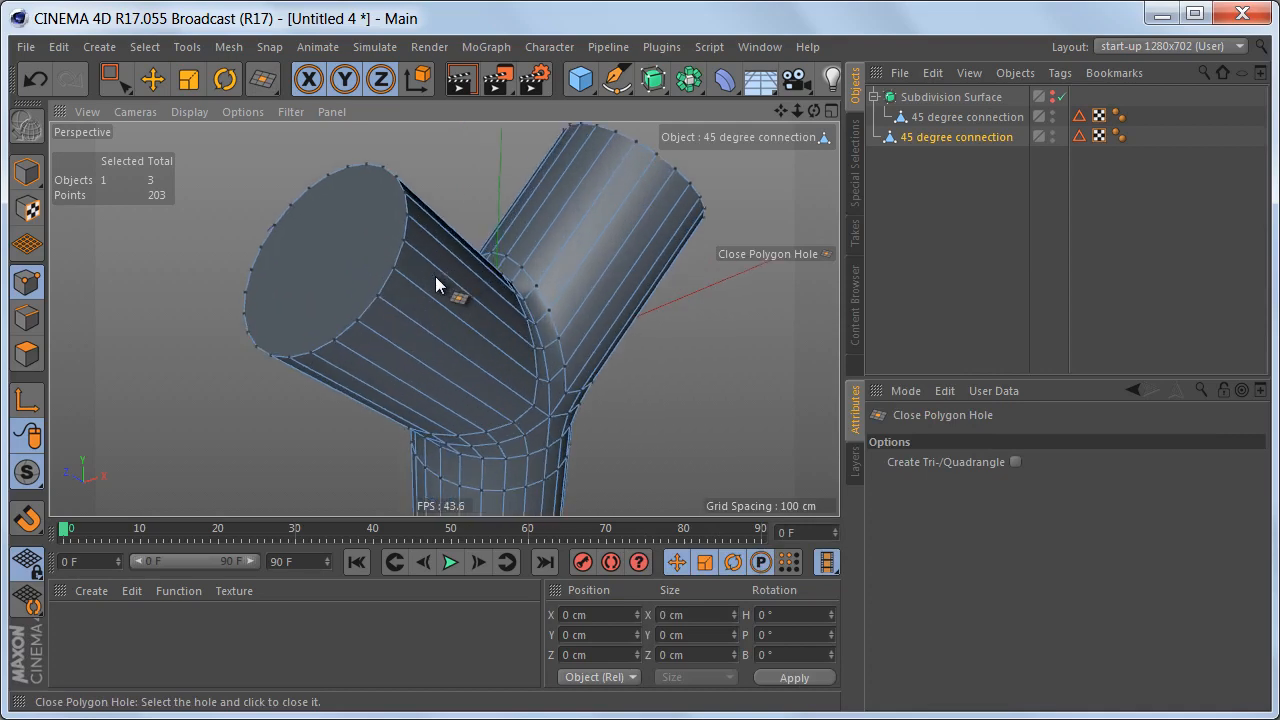
pyautogui.press('Return')
pyautogui.press('Return')
pyautogui.press('space')
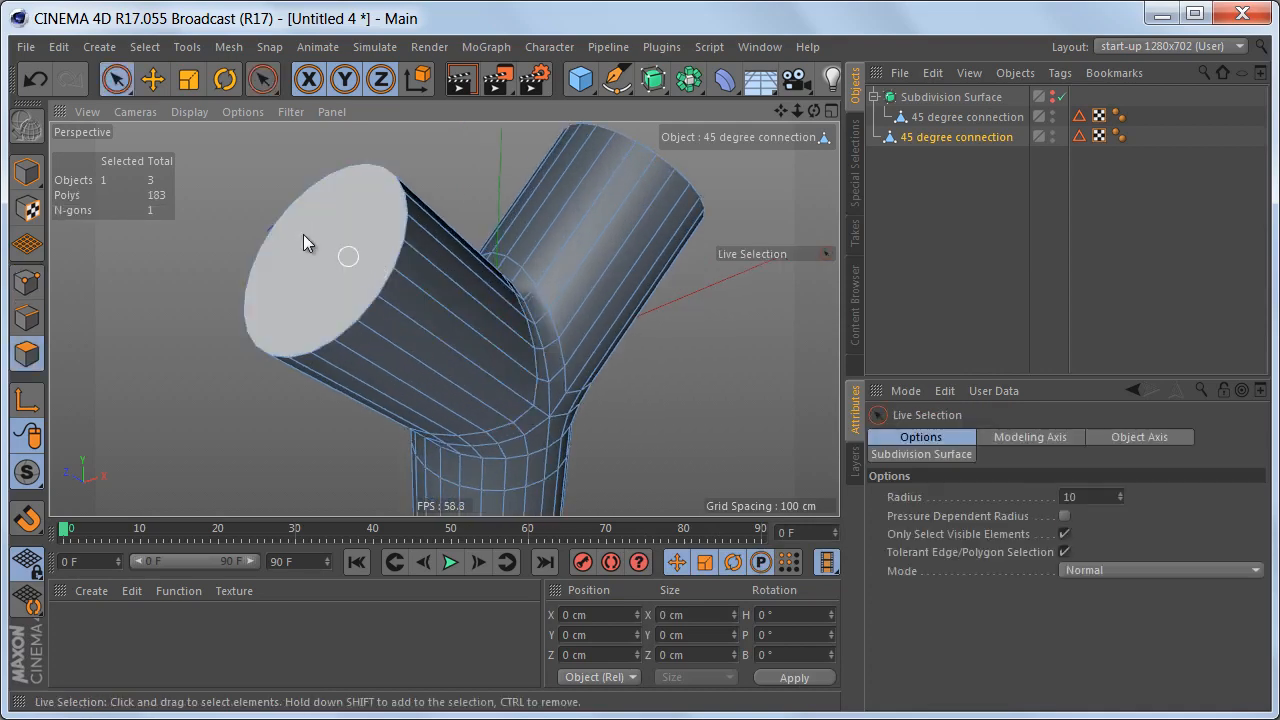
pyautogui.click(306, 238)
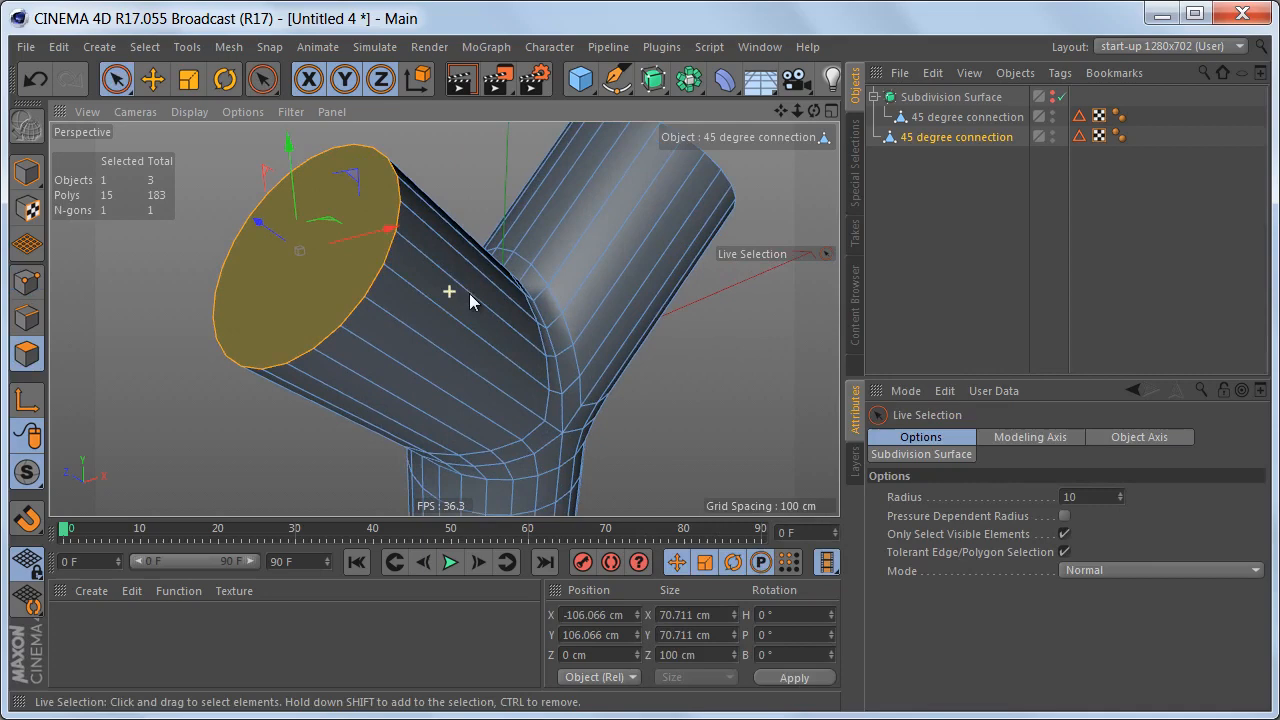
pyautogui.rightClick(620, 214)
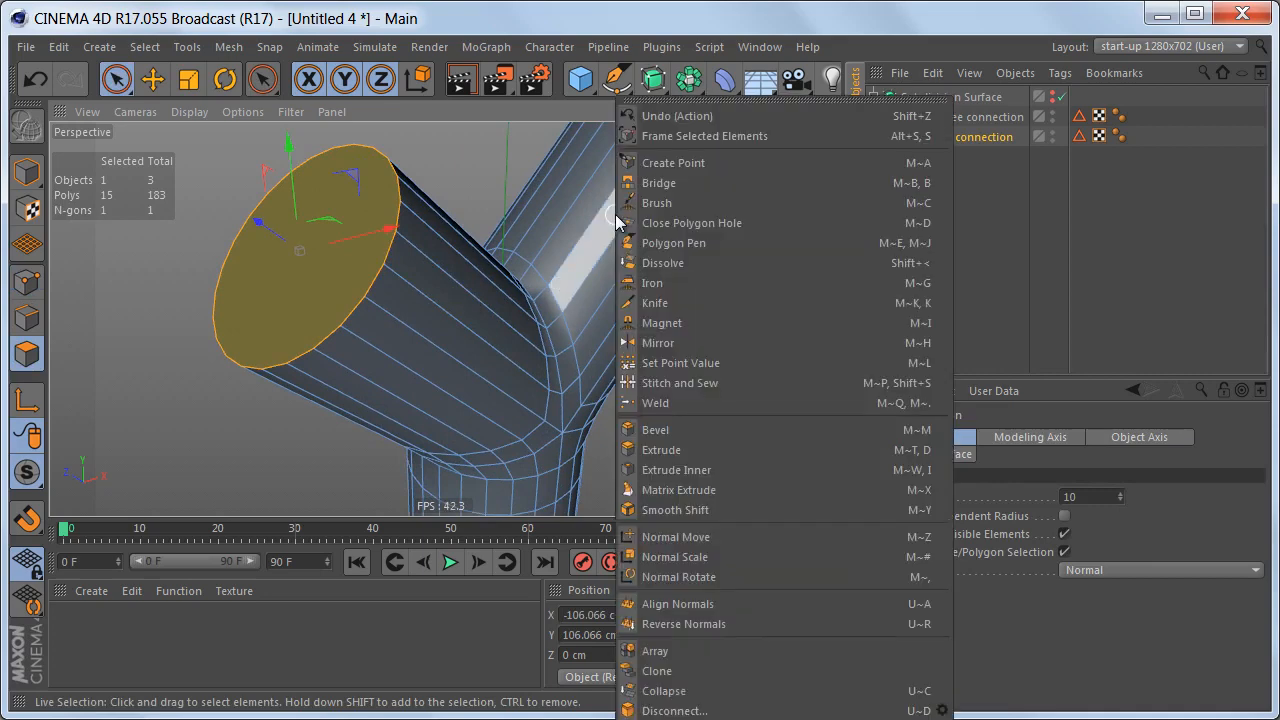
pyautogui.click(694, 470)
pyautogui.moveTo(566, 412); pyautogui.dragTo(555, 399)
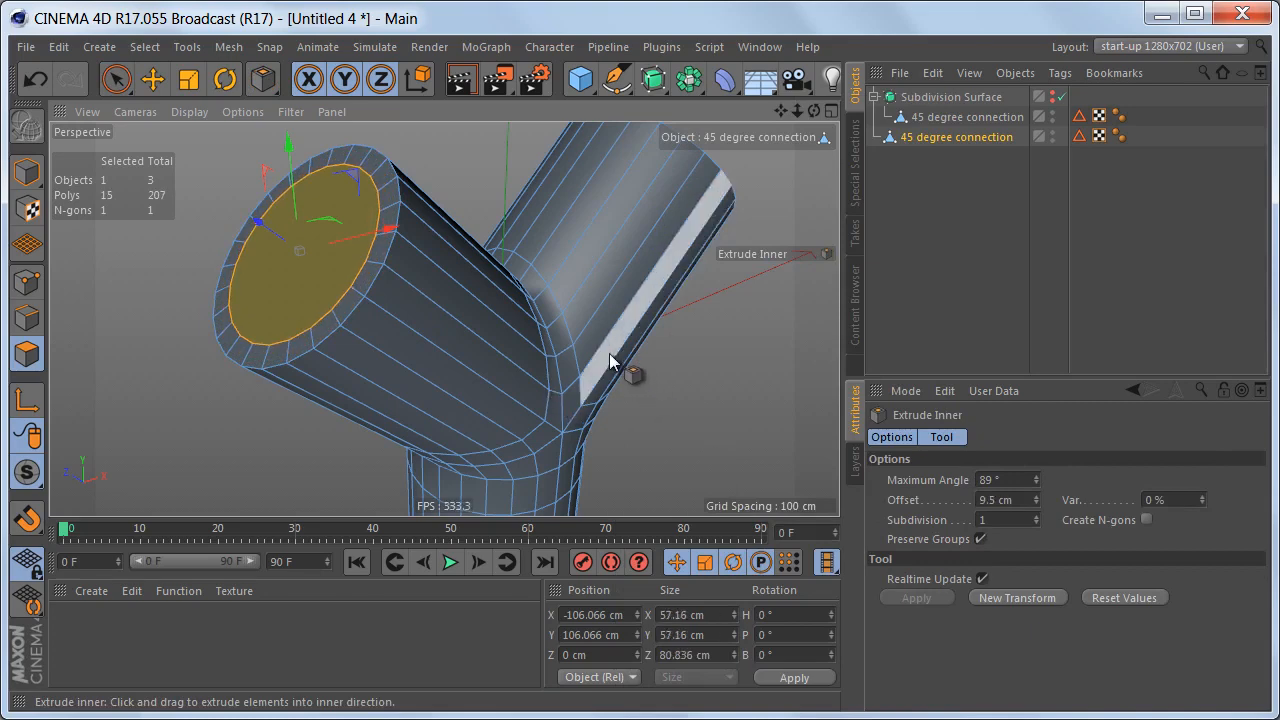
# - Extrude the inset cap about -85.8 cm into the left branch and delete the cap polygon to leave the inner wall open
pyautogui.rightClick(609, 353)
pyautogui.click(696, 450)
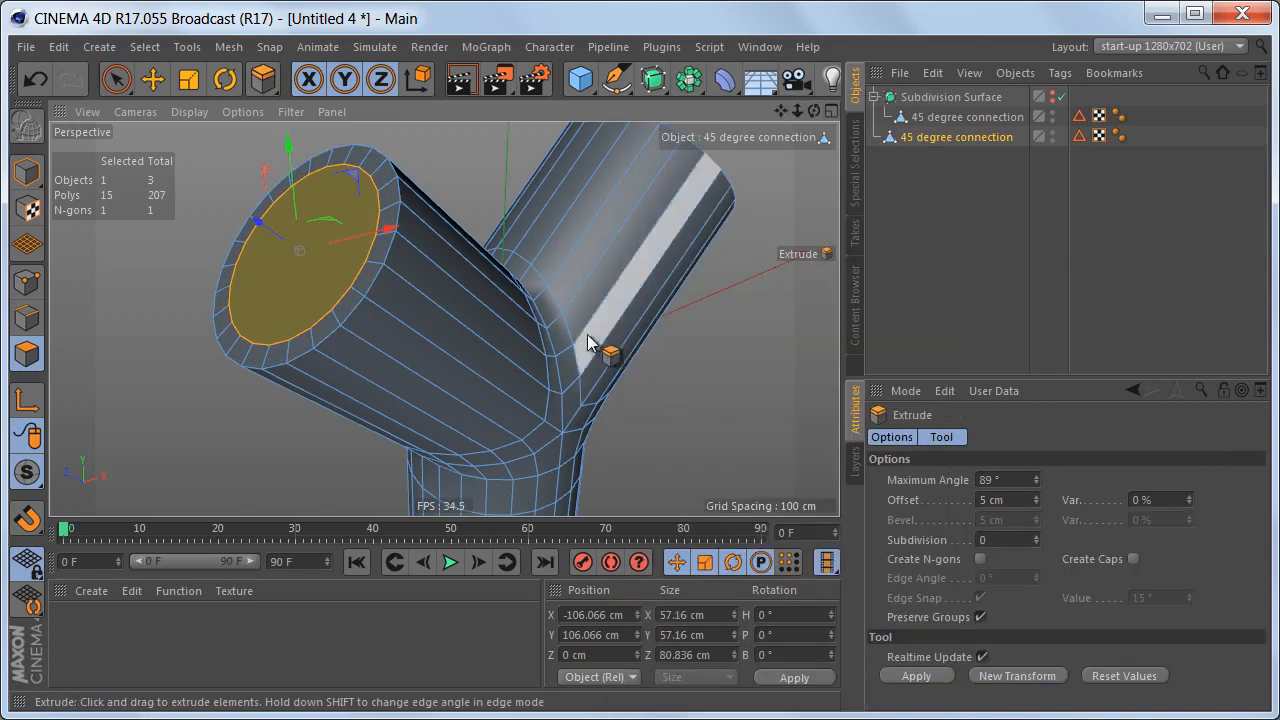
pyautogui.moveTo(665, 358); pyautogui.dragTo(735, 218)
pyautogui.press('Delete')
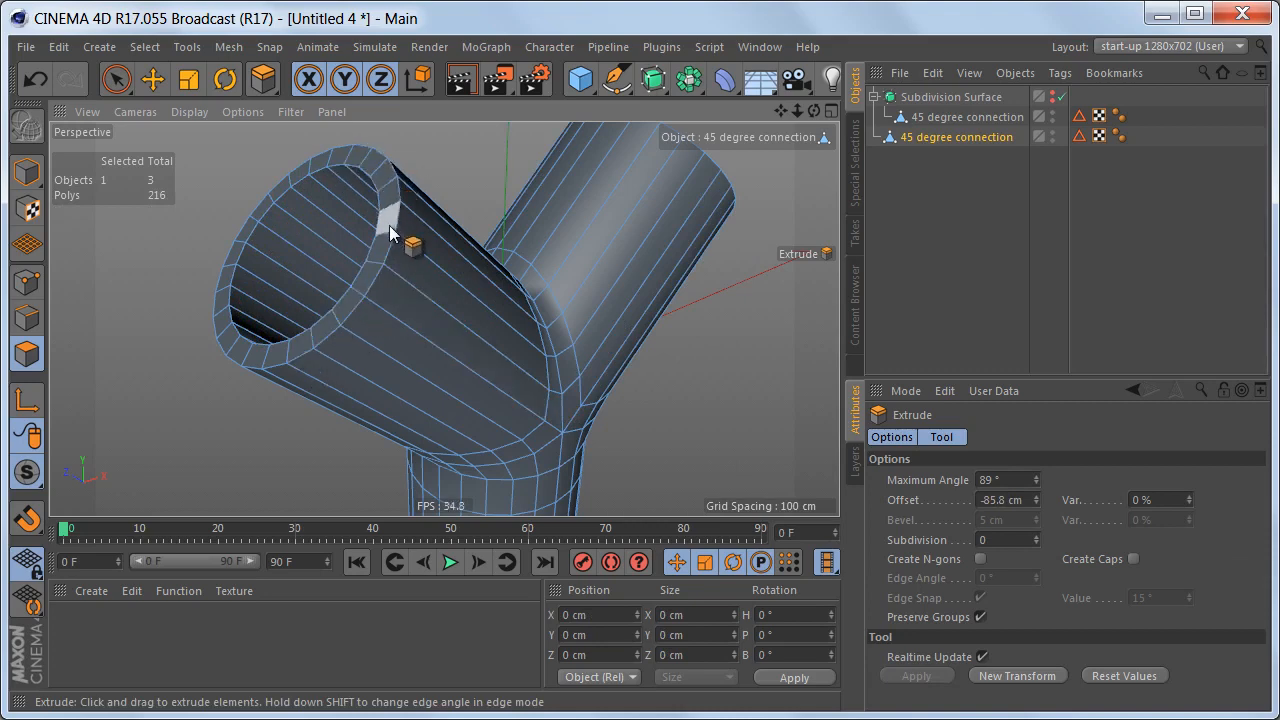
# - Undo the extrusion, inset and hole closing on the duplicate's left branch, back to the open single-walled mesh
pyautogui.keyDown('alt'); pyautogui.moveTo(490, 289); pyautogui.dragTo(463, 315); pyautogui.keyUp('alt')
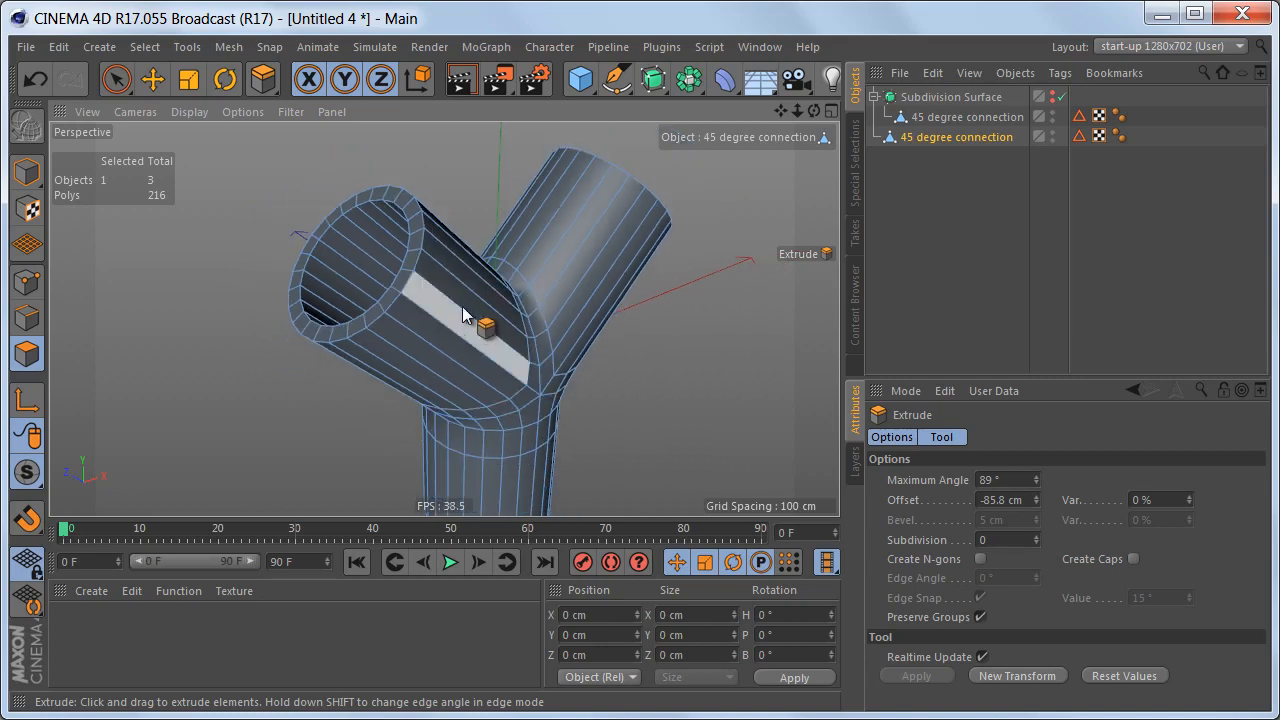
pyautogui.hotkey('ctrl', 'z')
pyautogui.hotkey('ctrl', 'z')
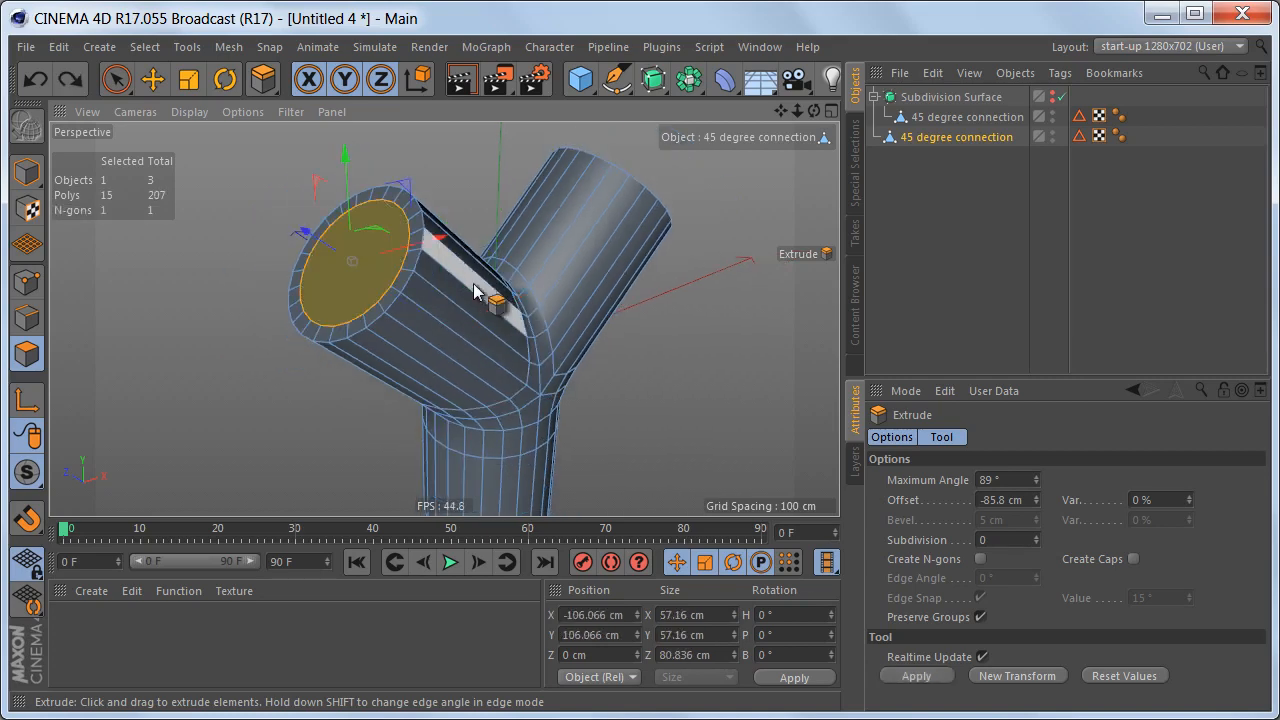
pyautogui.hotkey('ctrl', 'z')
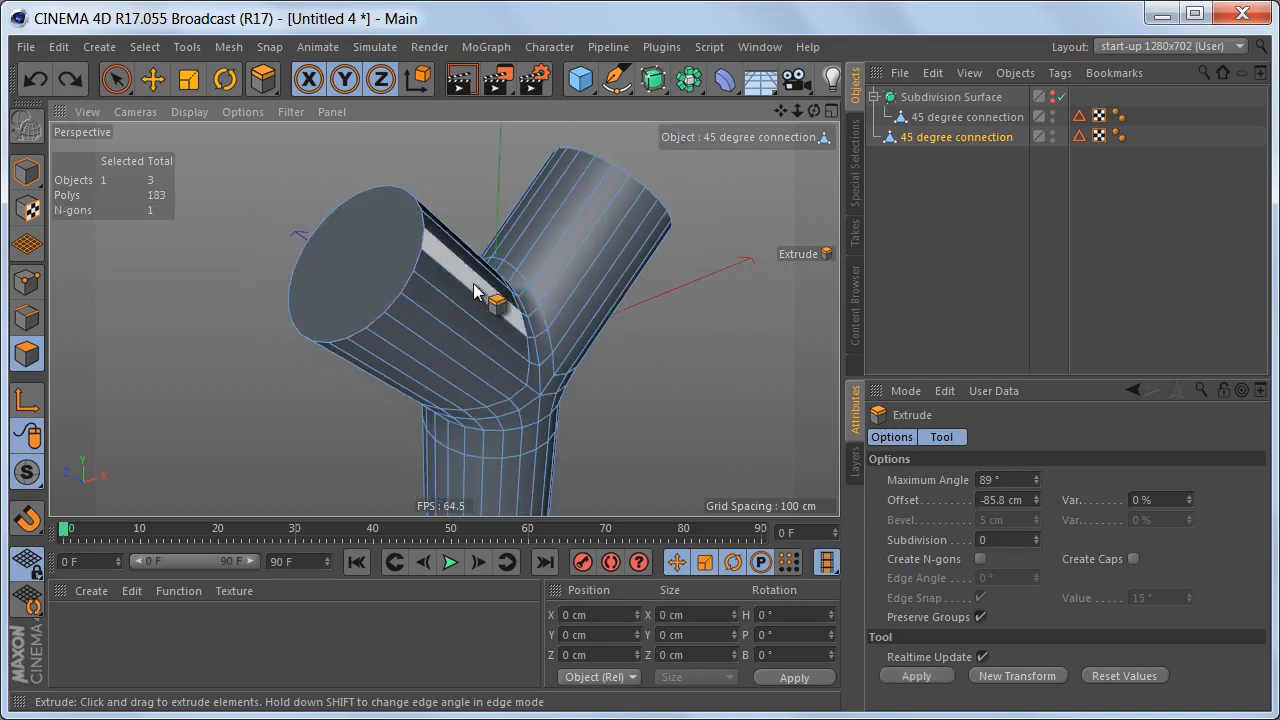
pyautogui.hotkey('ctrl', 'z')
pyautogui.keyDown('alt'); pyautogui.moveTo(577, 299); pyautogui.dragTo(655, 293); pyautogui.keyUp('alt')
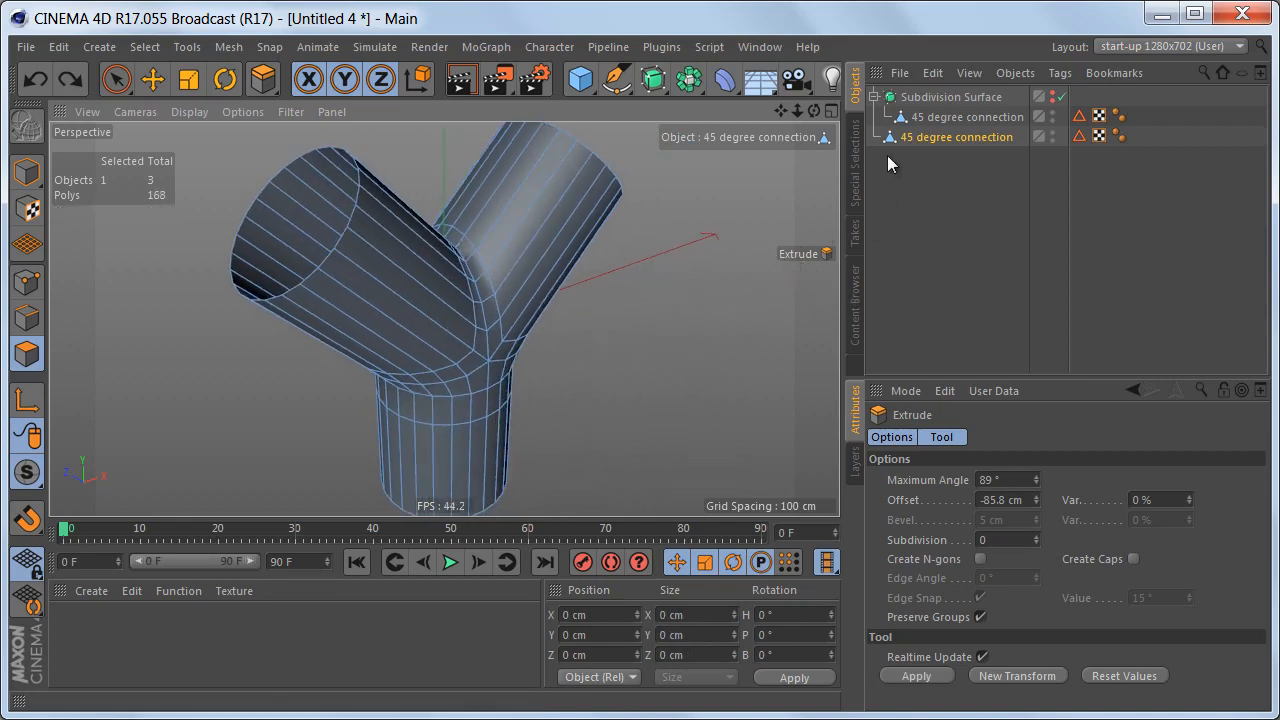
# - Duplicate the single-walled 45 degree connection and uniformly scale the copy down in the front view to about 229.1 × 221.3 × 81 cm
pyautogui.keyDown('ctrl'); pyautogui.moveTo(938, 139); pyautogui.dragTo(937, 163); pyautogui.keyUp('ctrl')
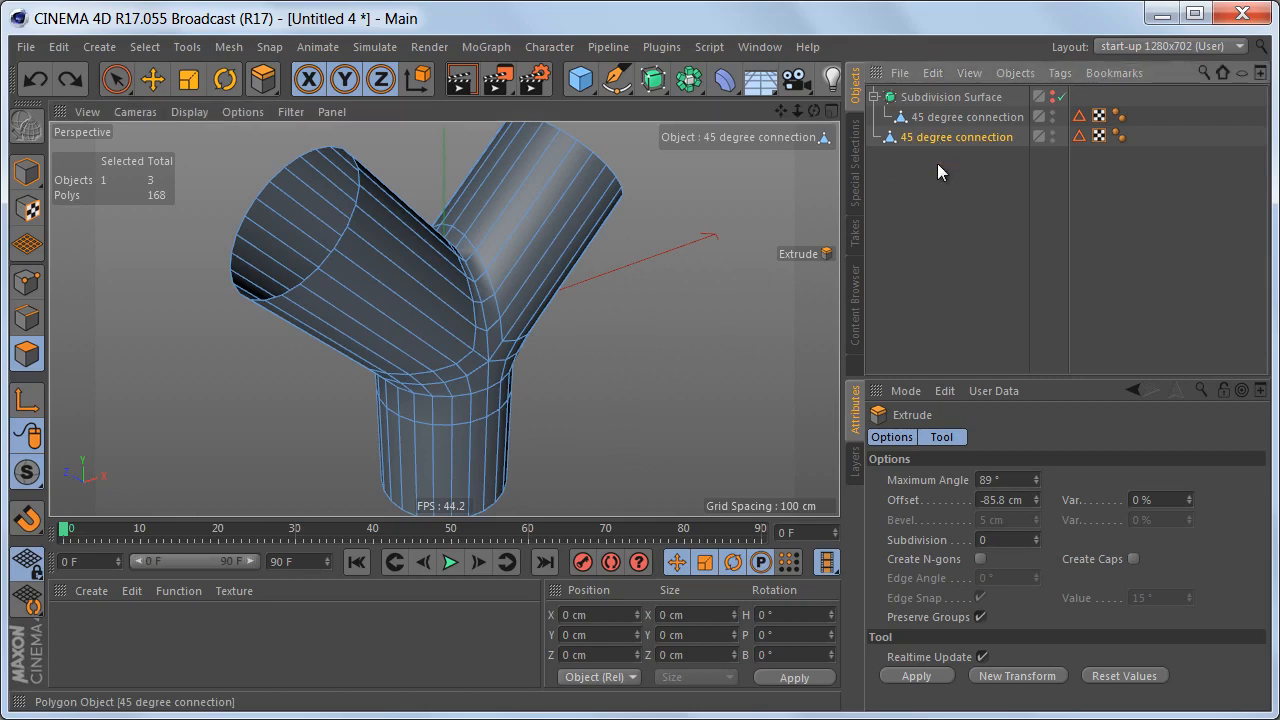
pyautogui.press('Return')
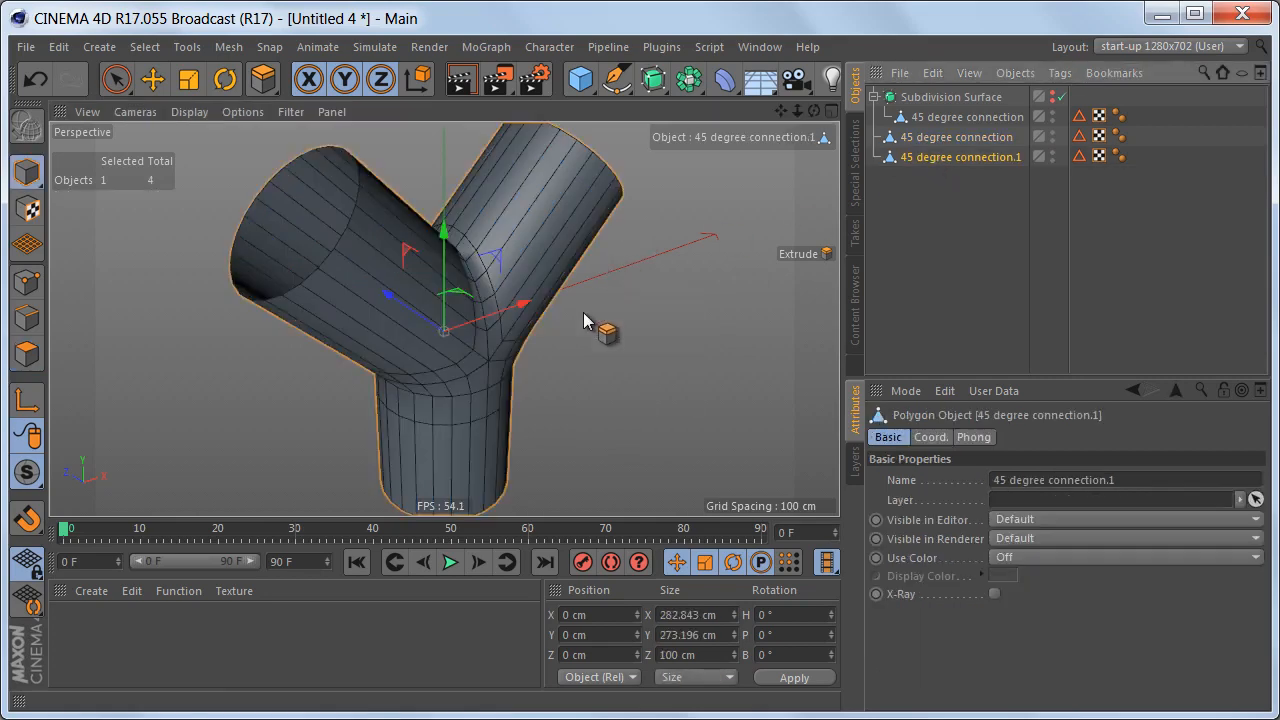
pyautogui.press('F5')
pyautogui.press('F4')
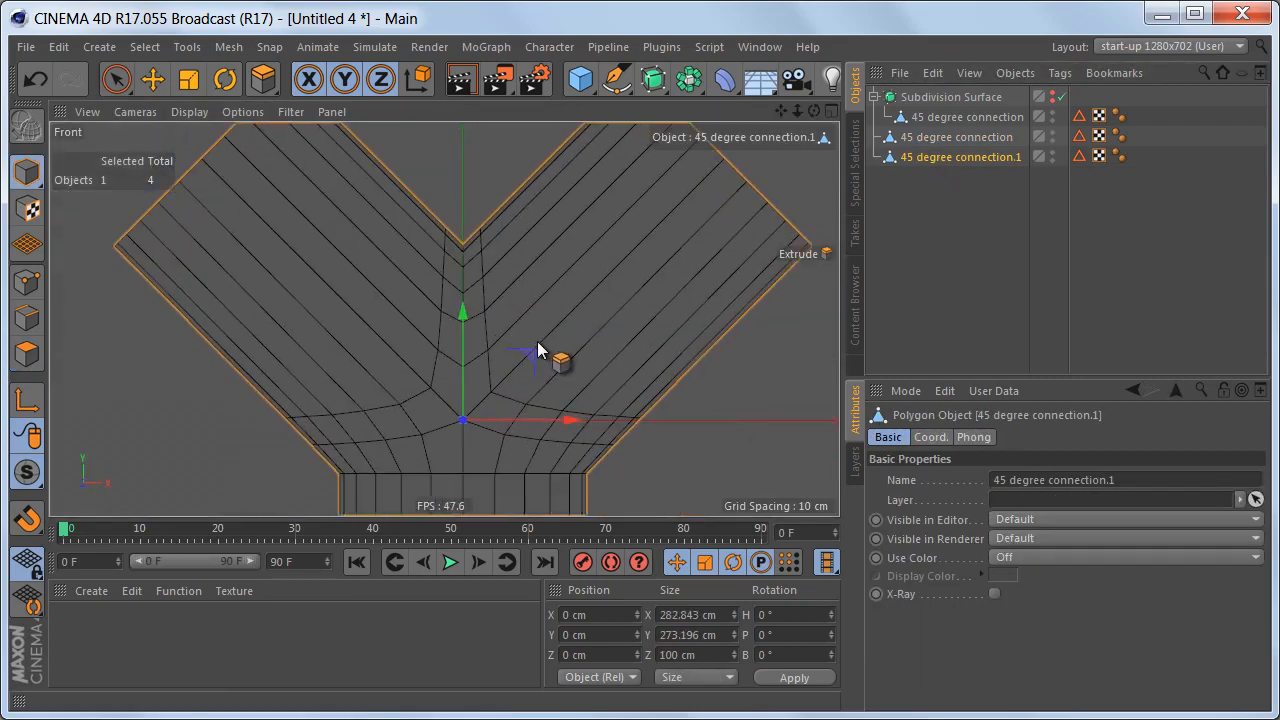
pyautogui.press('t')
pyautogui.scroll(-5, 574, 337)
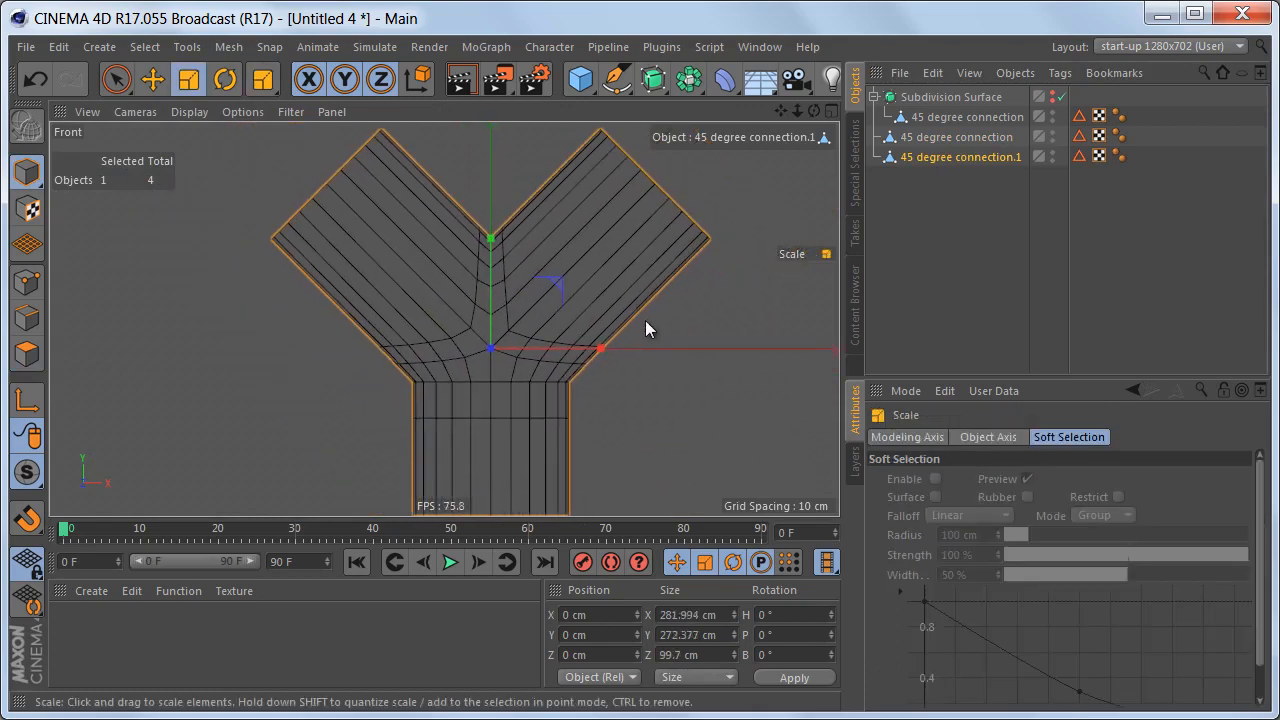
pyautogui.moveTo(607, 330); pyautogui.dragTo(600, 332)
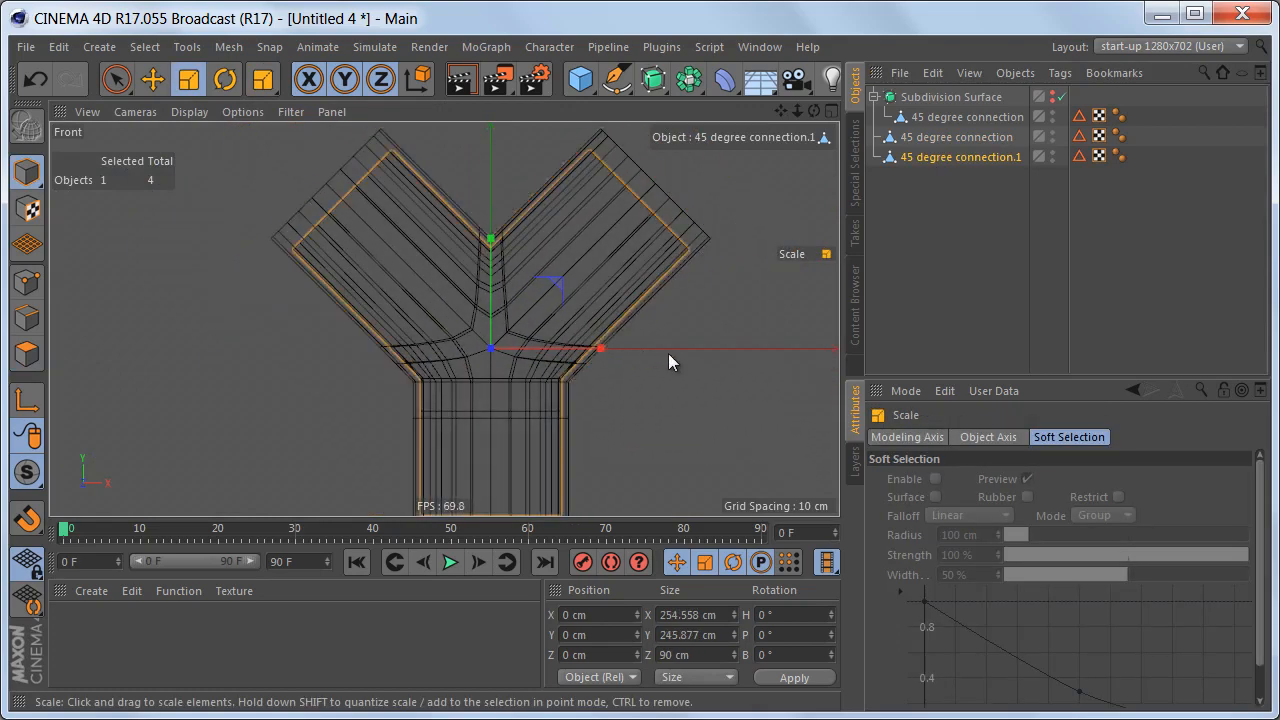
pyautogui.moveTo(666, 355); pyautogui.dragTo(626, 381)
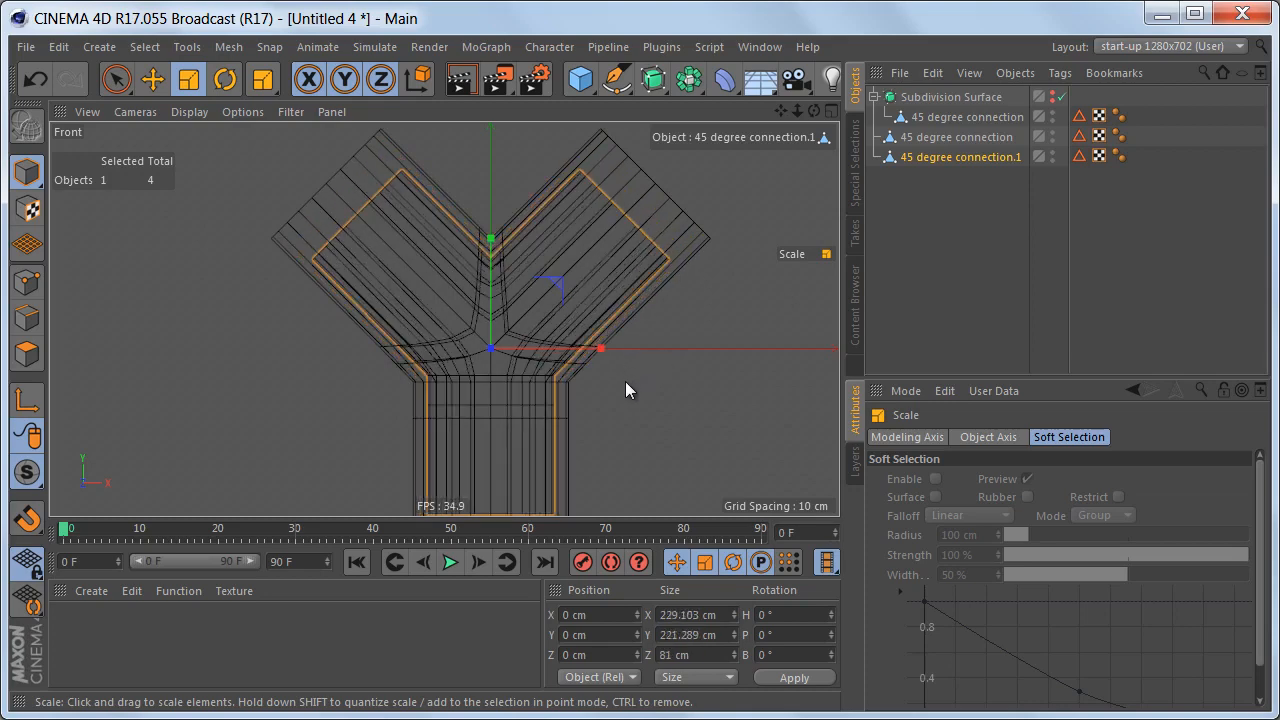
# - Select the inner copy's lower end edge loop and, with snapping enabled, move it down to the outer pipe's end at Y -131.775 cm
pyautogui.keyDown('alt'); pyautogui.moveTo(563, 366); pyautogui.dragTo(541, 344, button='middle'); pyautogui.keyUp('alt')
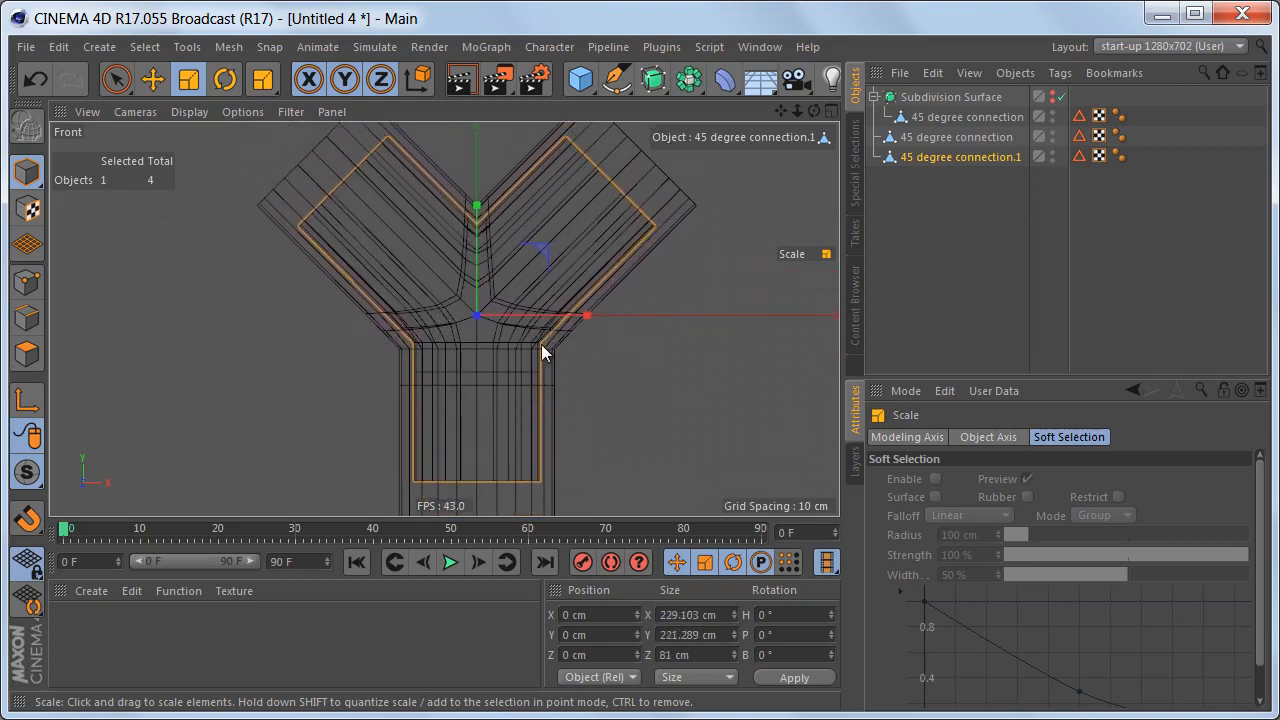
pyautogui.keyDown('alt'); pyautogui.moveTo(541, 344); pyautogui.dragTo(564, 346, button='right'); pyautogui.keyUp('alt')
pyautogui.press('Return')
pyautogui.keyDown('alt'); pyautogui.moveTo(564, 346); pyautogui.dragTo(564, 297, button='middle'); pyautogui.keyUp('alt')
pyautogui.press('0')
pyautogui.moveTo(349, 420); pyautogui.dragTo(586, 480)
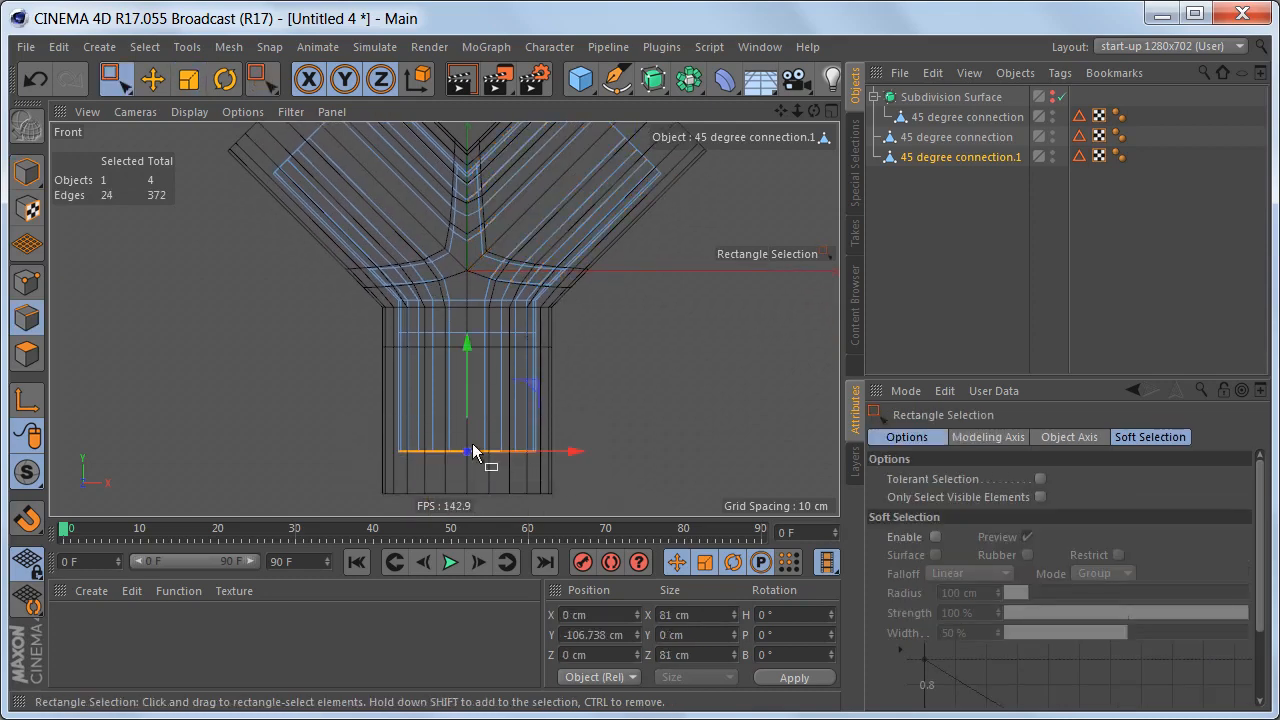
pyautogui.click(28, 520)
pyautogui.scroll(5, 486, 391)
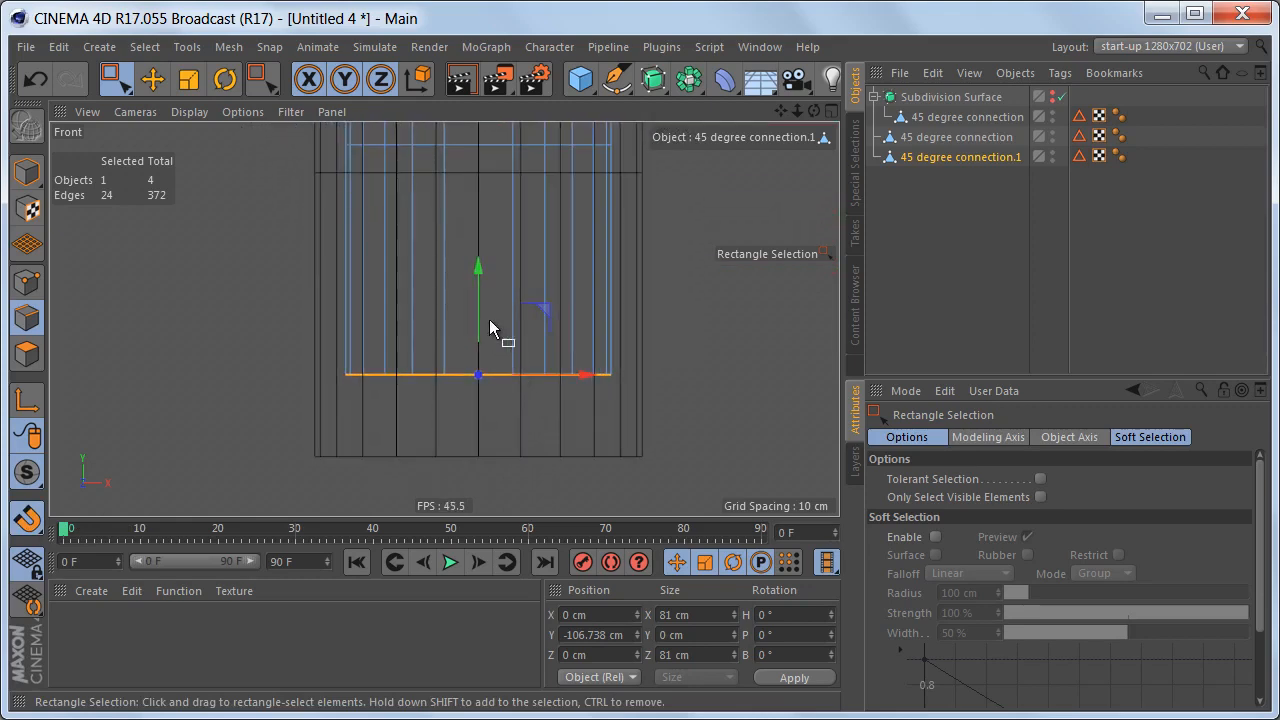
pyautogui.moveTo(477, 268); pyautogui.dragTo(490, 345)
pyautogui.scroll(-5, 500, 357)
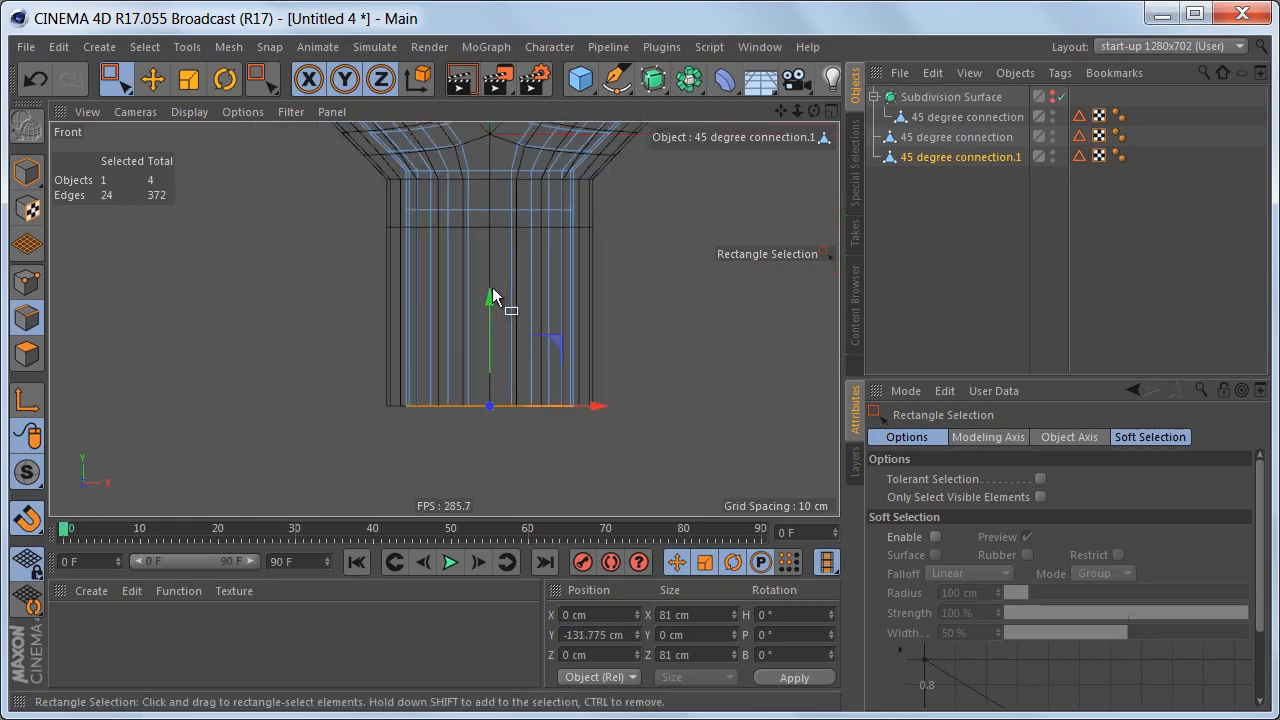
# - Select the inner copy's left branch end loop and snap it about 28.5 cm outward onto the outer pipe's left end
pyautogui.scroll(2, 555, 408)
pyautogui.scroll(2, 282, 190)
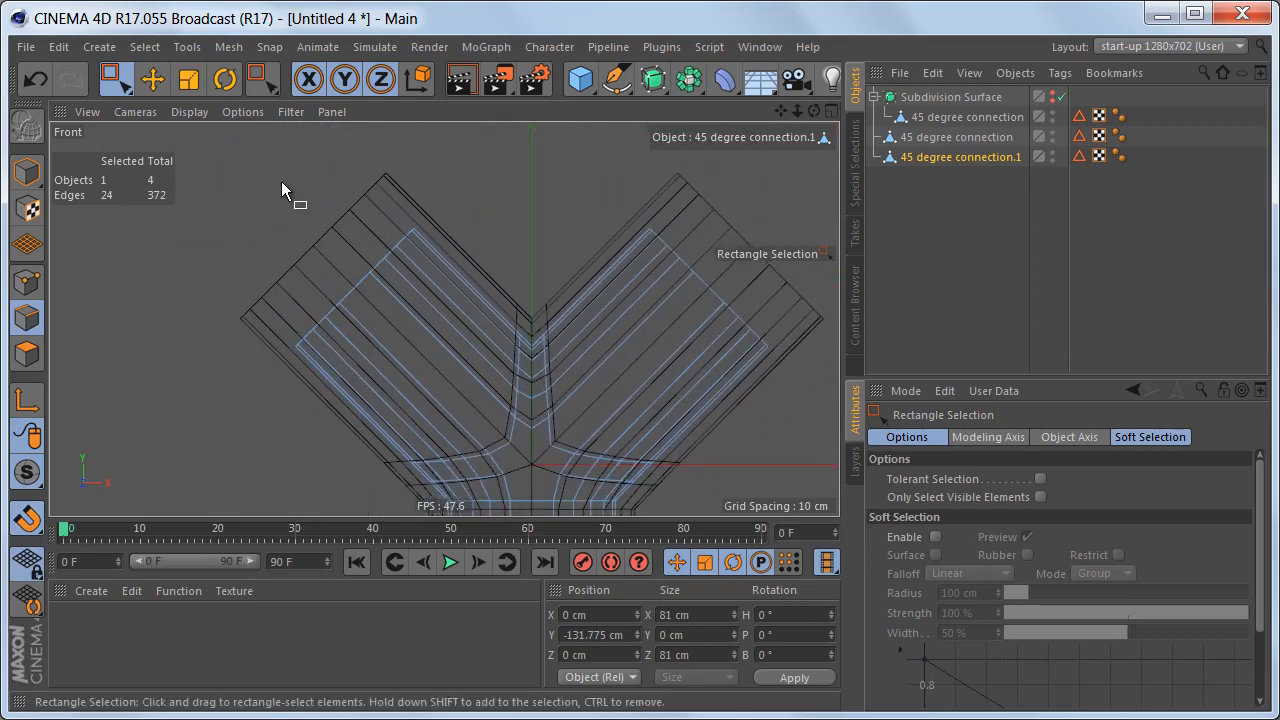
pyautogui.moveTo(244, 174); pyautogui.dragTo(457, 404)
pyautogui.scroll(3, 368, 245)
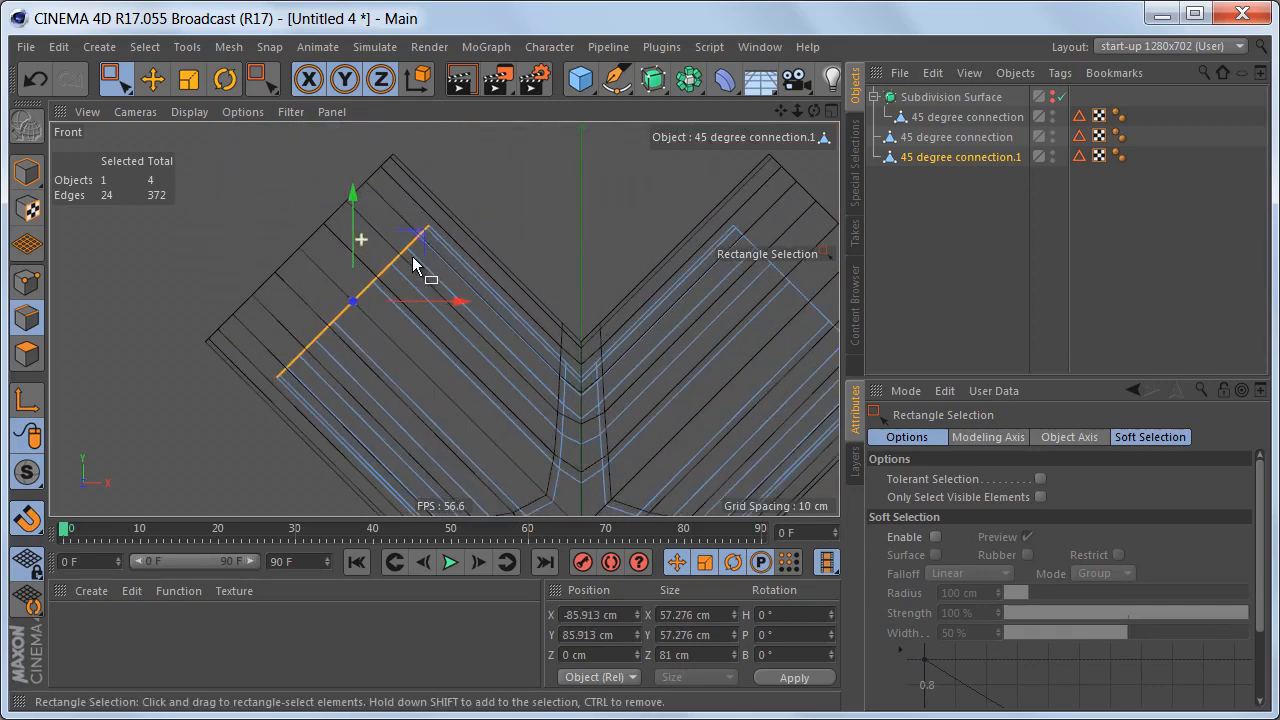
pyautogui.press('e')
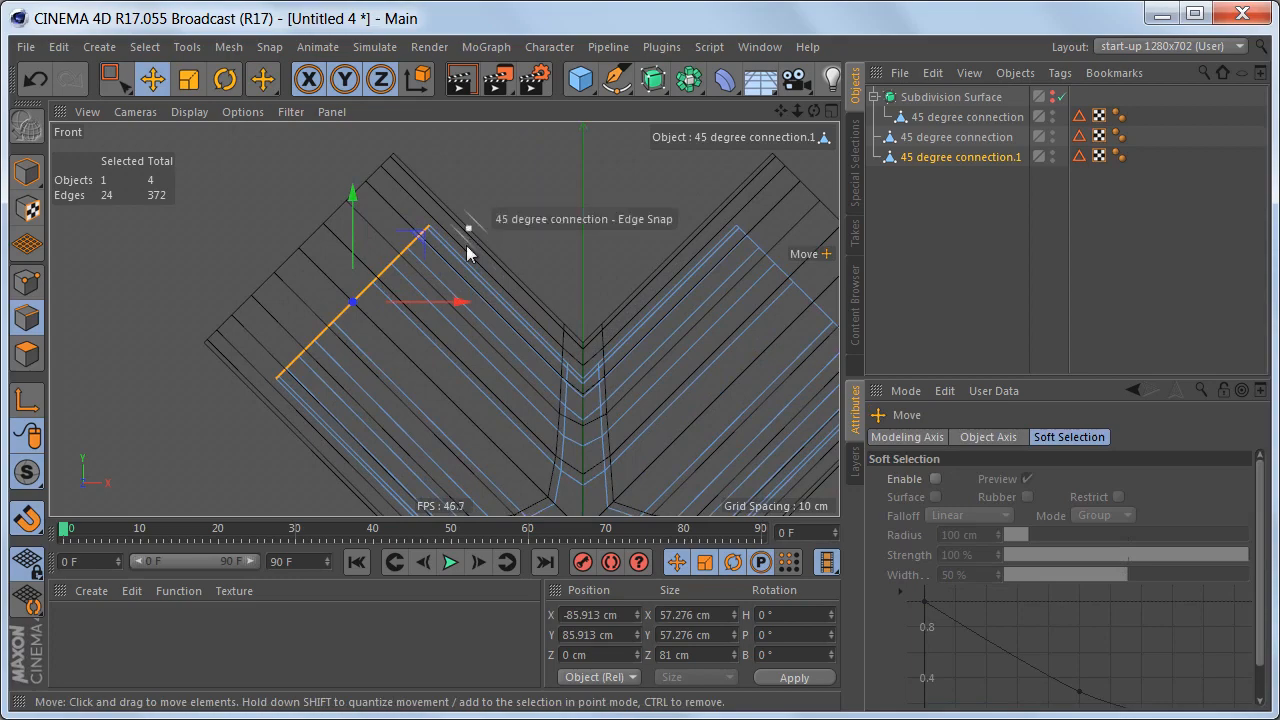
pyautogui.moveTo(494, 266); pyautogui.dragTo(307, 249)
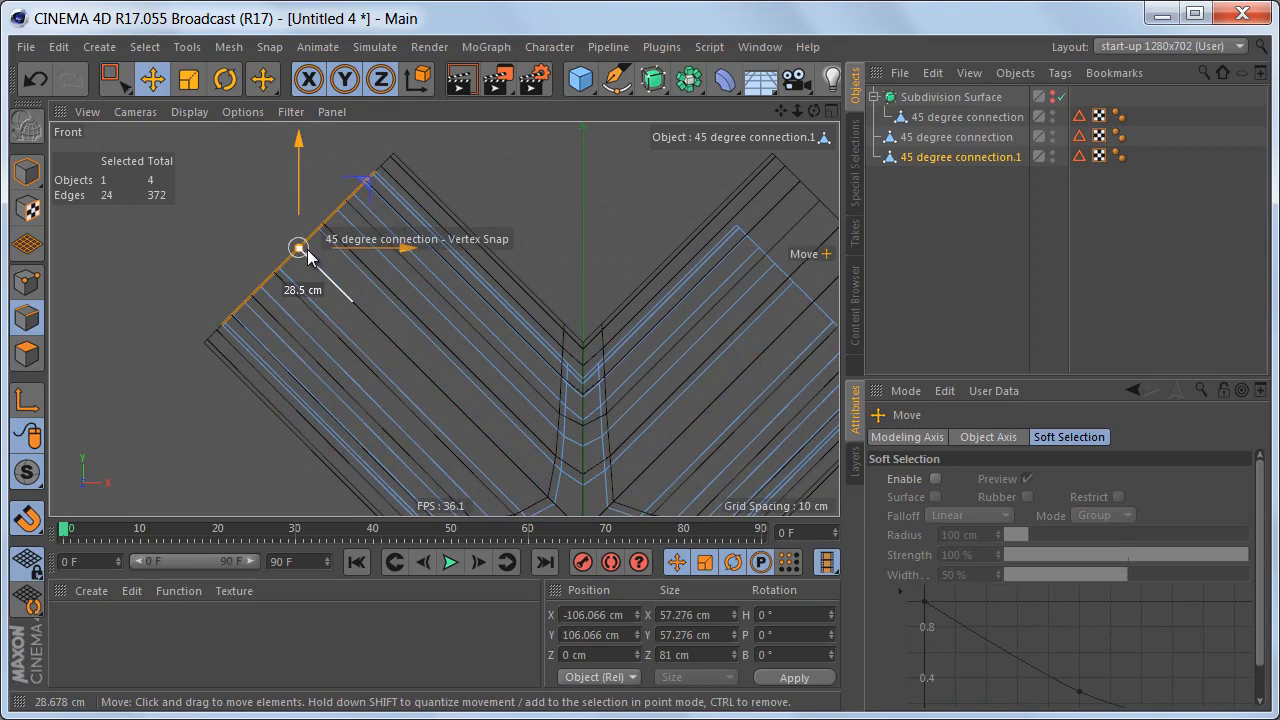
# - Select the inner copy's right branch end loop and snap it onto the outer pipe's right end
pyautogui.keyDown('alt'); pyautogui.moveTo(269, 233); pyautogui.dragTo(212, 256, button='middle'); pyautogui.keyUp('alt')
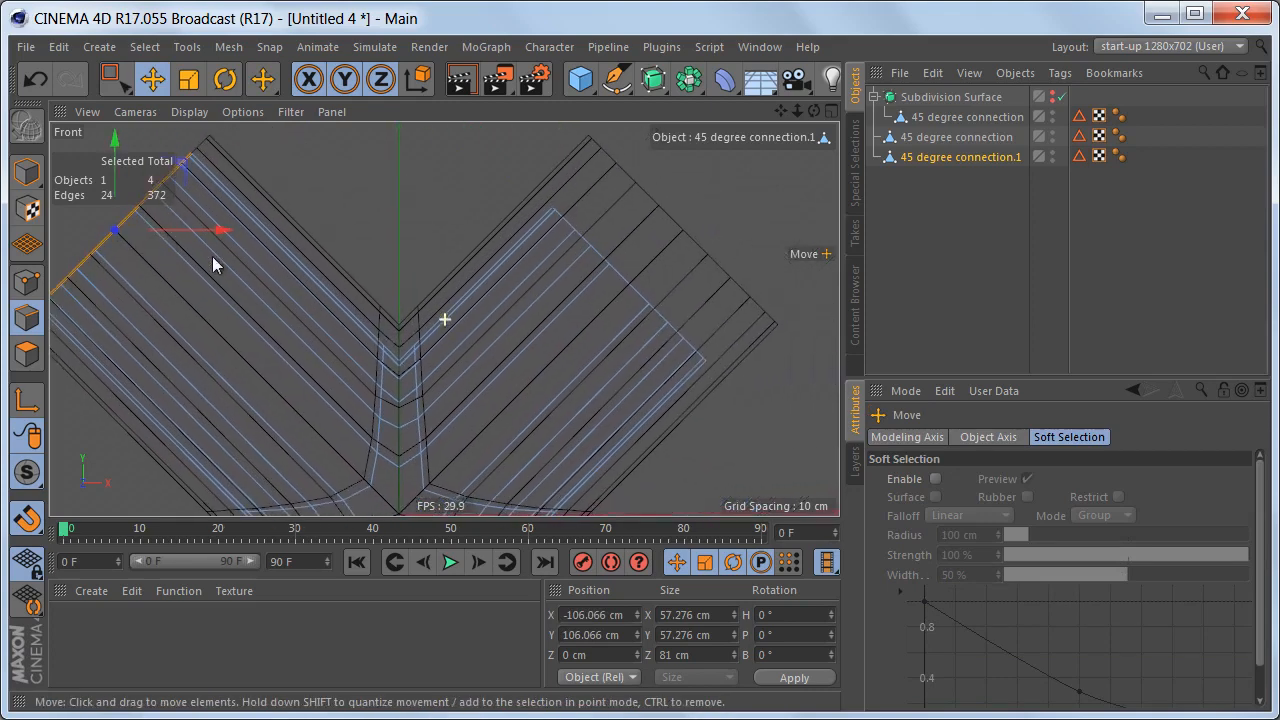
pyautogui.press('space')
pyautogui.moveTo(533, 190); pyautogui.dragTo(751, 438)
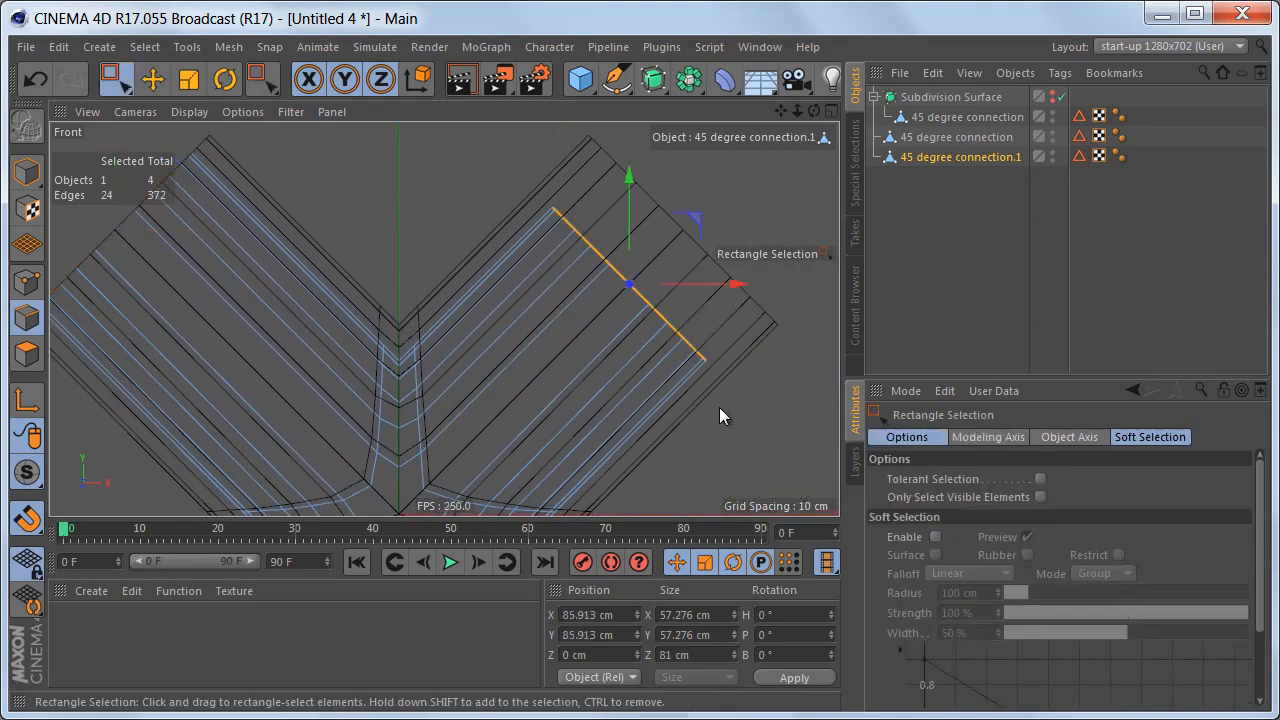
pyautogui.press('e')
pyautogui.moveTo(677, 345); pyautogui.dragTo(688, 240)
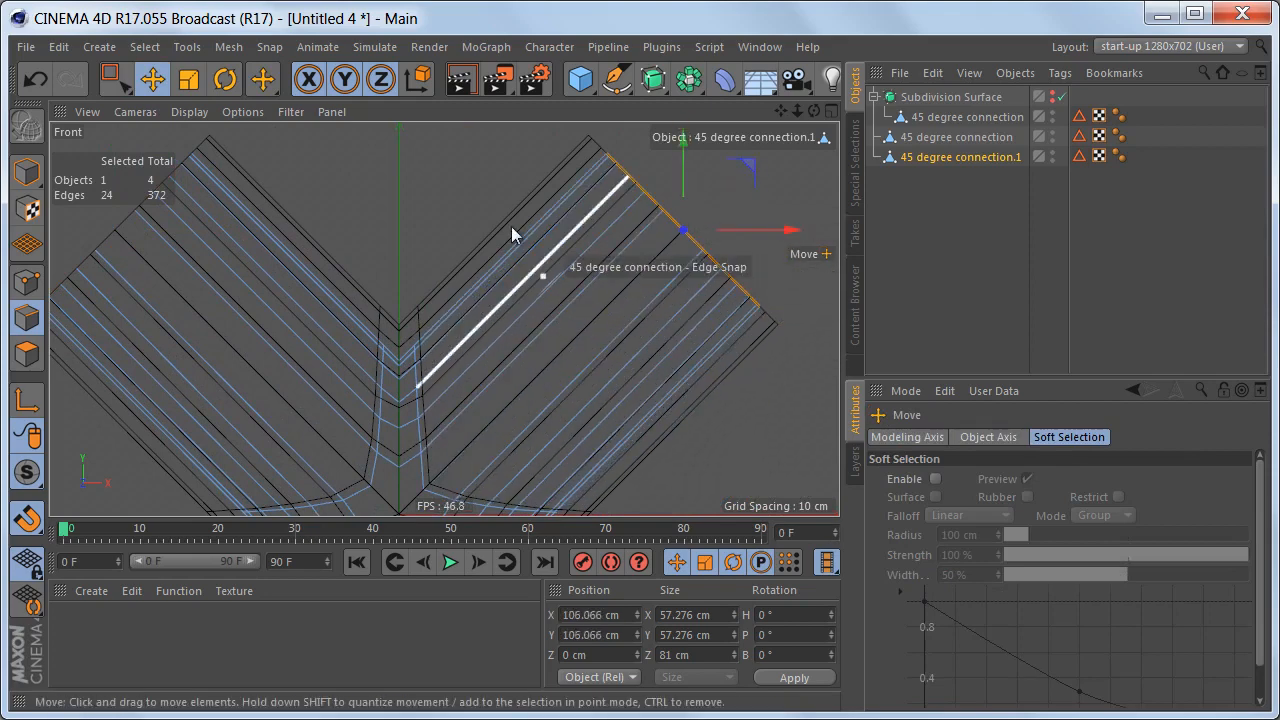
# - Select all polygons of the inner copy in the perspective view, turn off snapping and reverse their normals
pyautogui.middleClick(649, 344)
pyautogui.middleClick(256, 273)
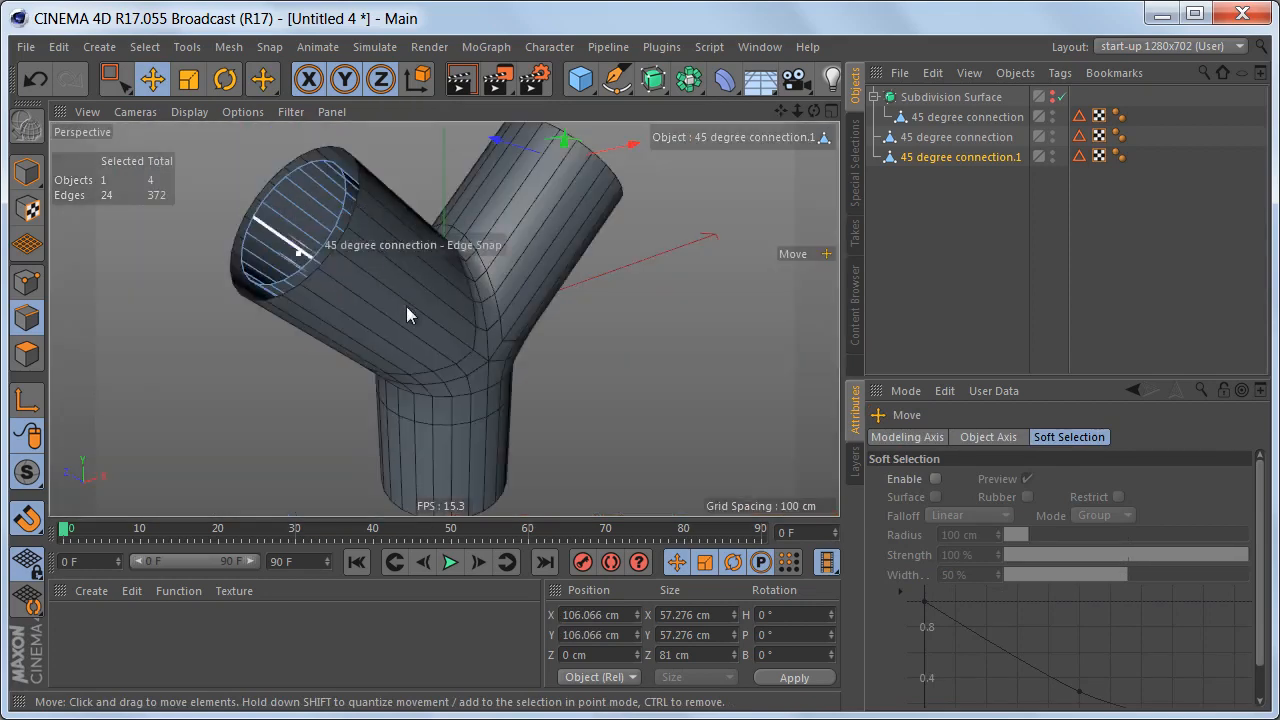
pyautogui.keyDown('alt'); pyautogui.moveTo(442, 267); pyautogui.dragTo(481, 327, button='middle'); pyautogui.keyUp('alt')
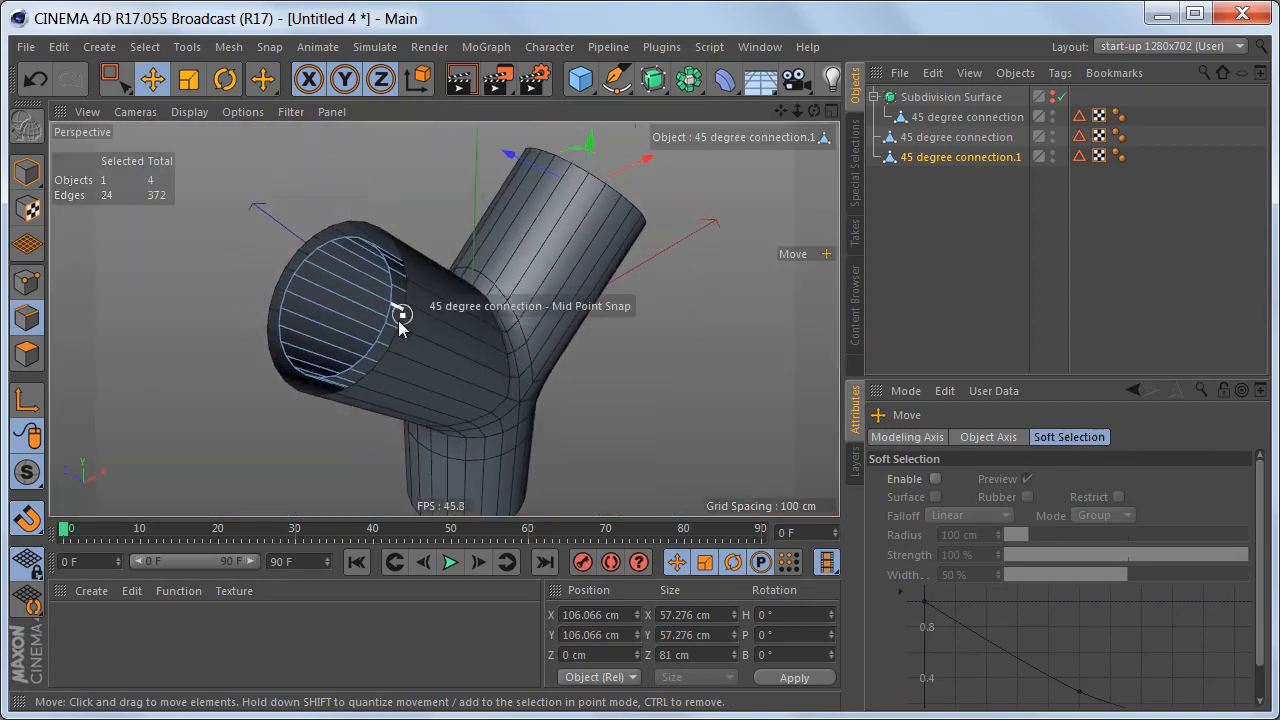
pyautogui.keyDown('alt'); pyautogui.moveTo(409, 326); pyautogui.dragTo(445, 320, button='right'); pyautogui.keyUp('alt')
pyautogui.keyDown('alt'); pyautogui.moveTo(445, 320); pyautogui.dragTo(486, 352, button='middle'); pyautogui.keyUp('alt')
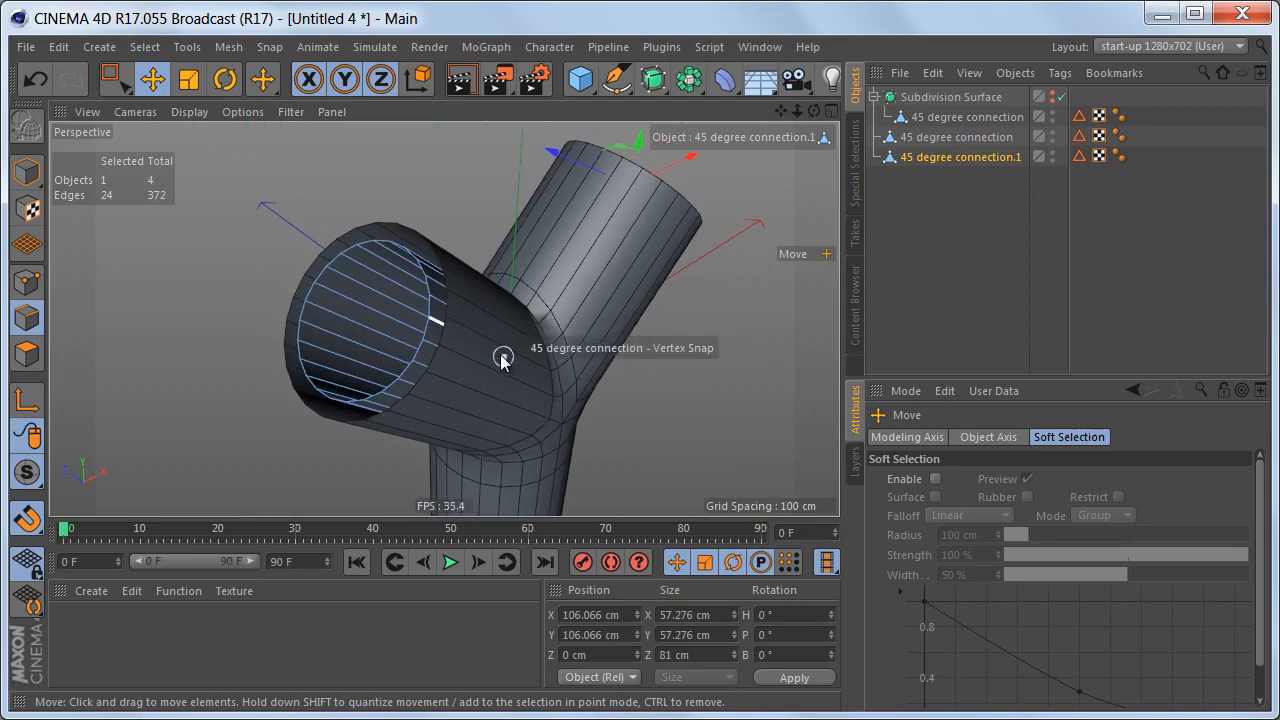
pyautogui.press('Return')
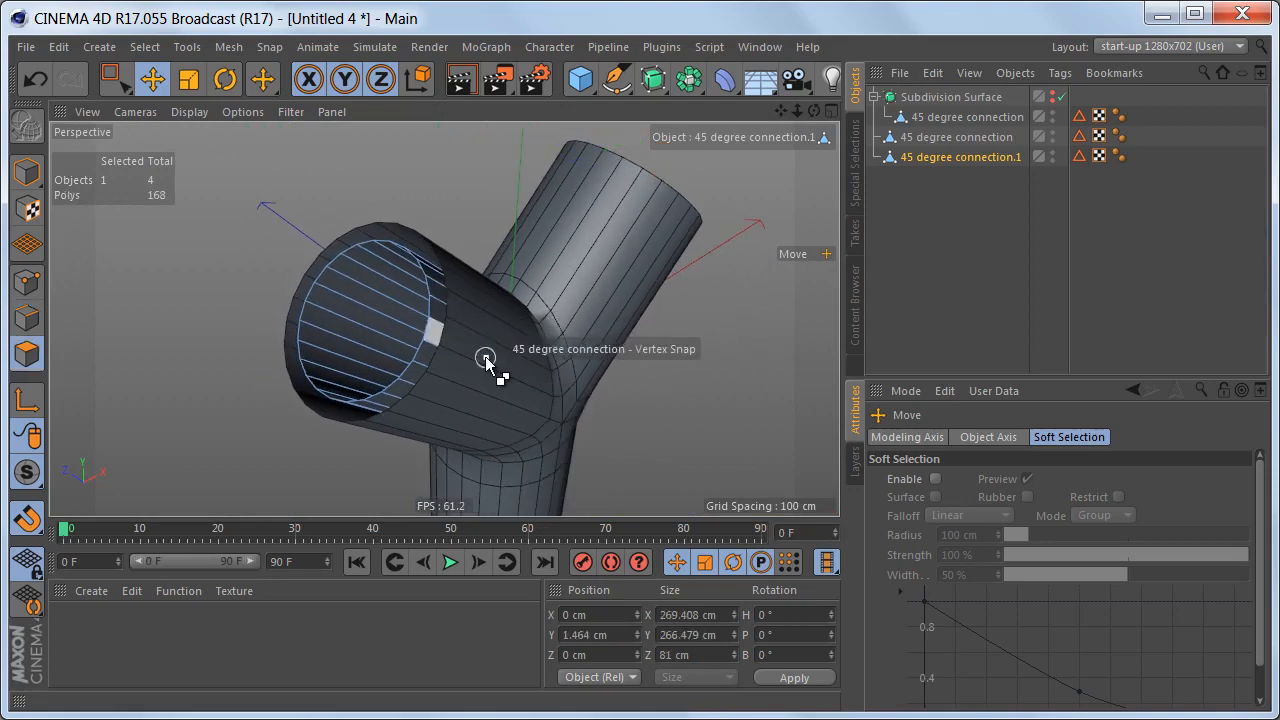
pyautogui.hotkey('ctrl', 'a')
pyautogui.scroll(4, 480, 350)
pyautogui.keyDown('alt'); pyautogui.moveTo(475, 346); pyautogui.dragTo(508, 360); pyautogui.keyUp('alt')
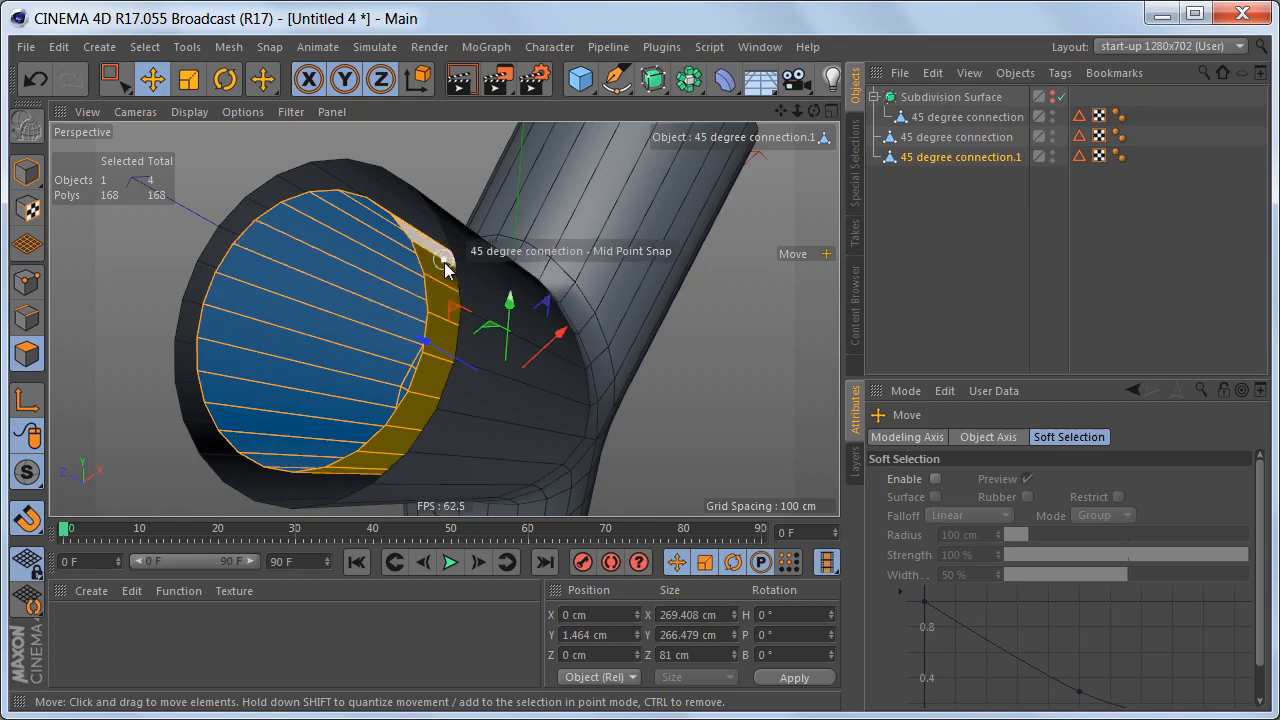
pyautogui.click(27, 562)
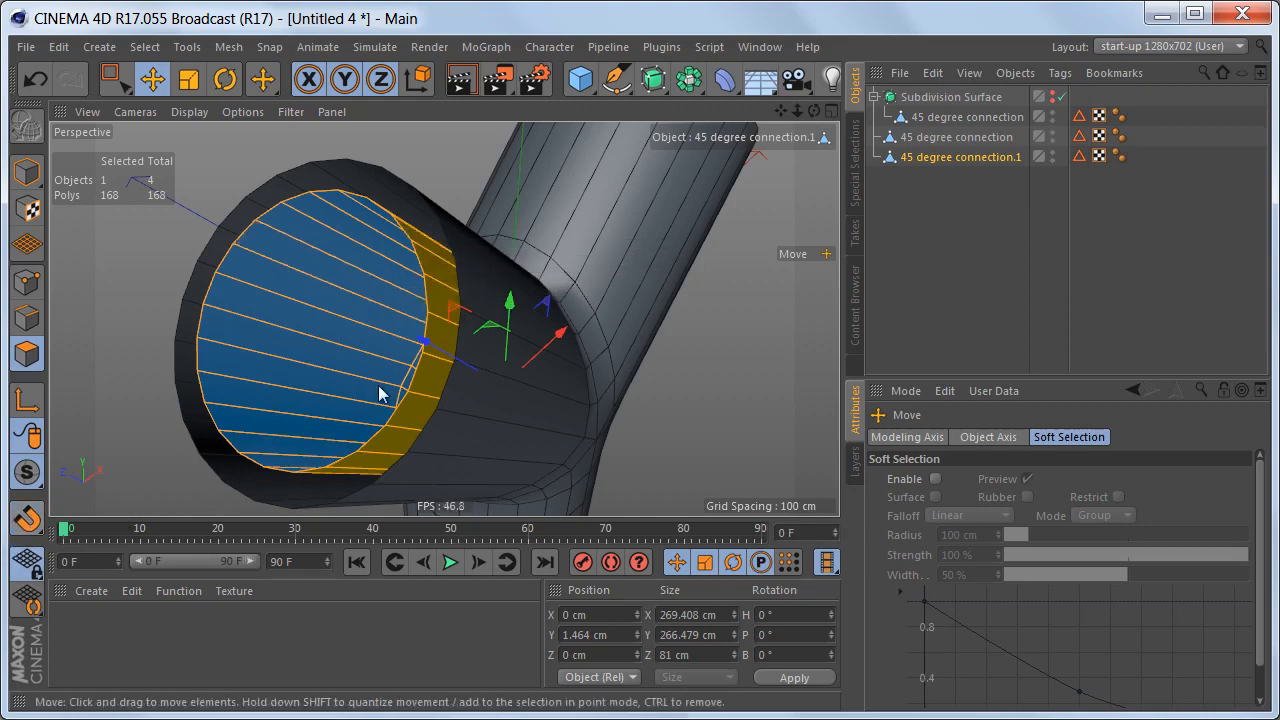
pyautogui.rightClick(489, 160)
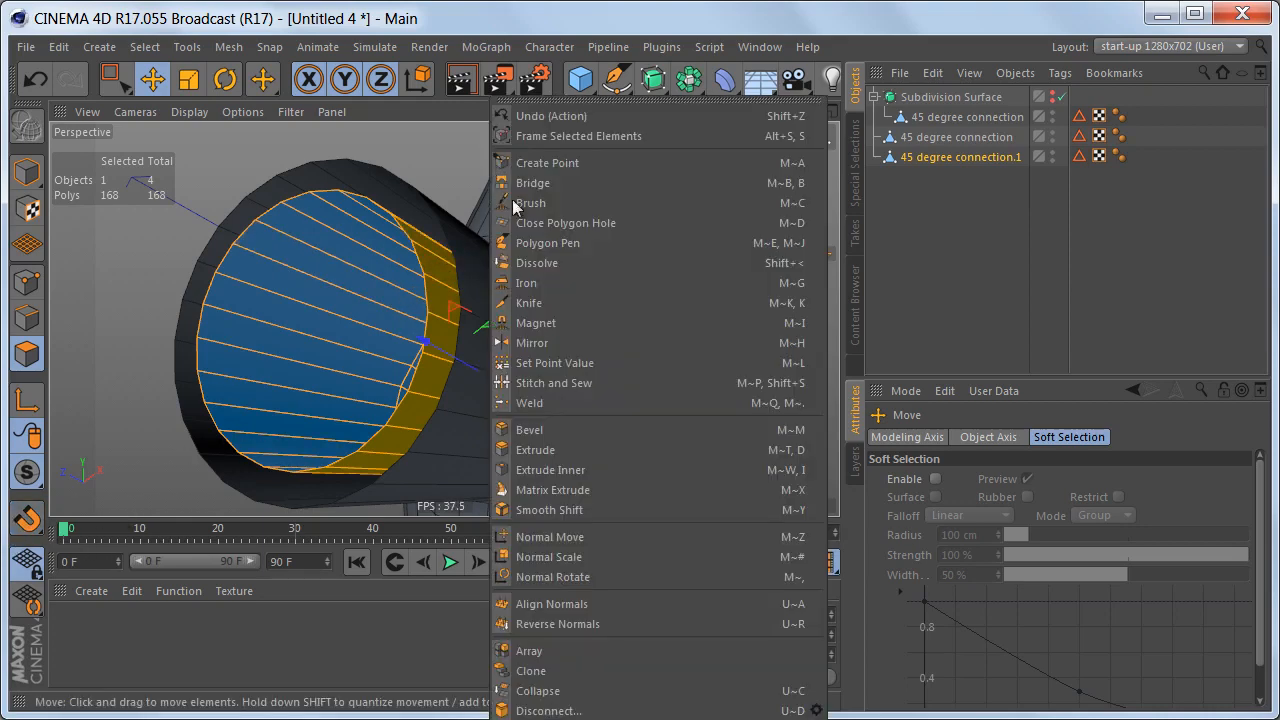
pyautogui.click(633, 623)
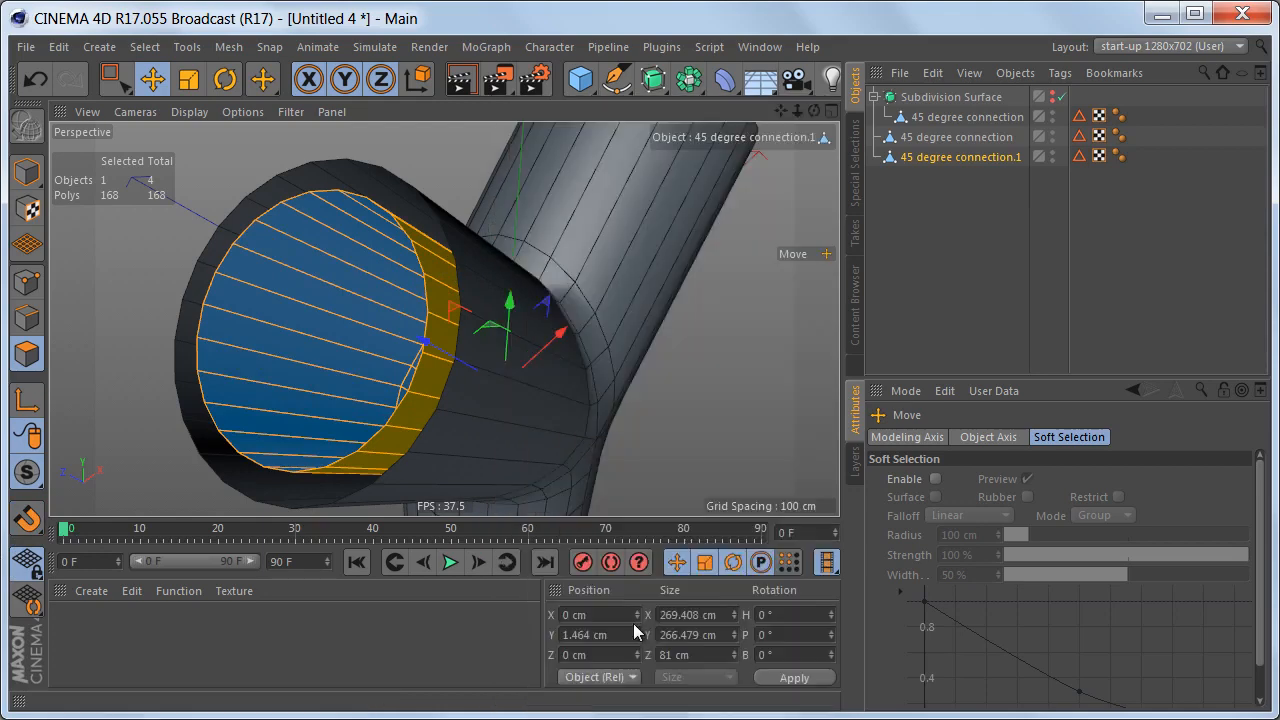
# - Merge the outer mesh and the inner copy into a single object with Connect Objects + Delete
pyautogui.scroll(-6, 538, 413)
pyautogui.keyDown('alt'); pyautogui.moveTo(510, 396); pyautogui.dragTo(466, 363); pyautogui.keyUp('alt')
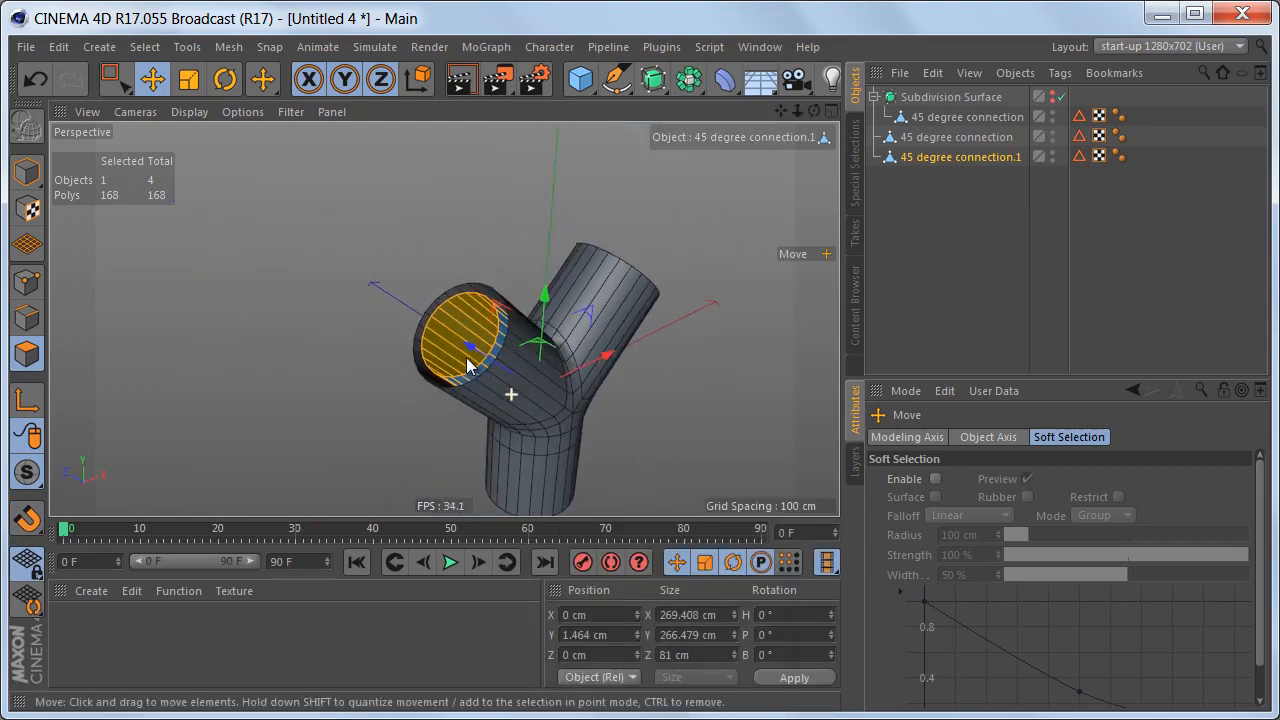
pyautogui.keyDown('alt'); pyautogui.moveTo(456, 346); pyautogui.dragTo(414, 319, button='middle'); pyautogui.keyUp('alt')
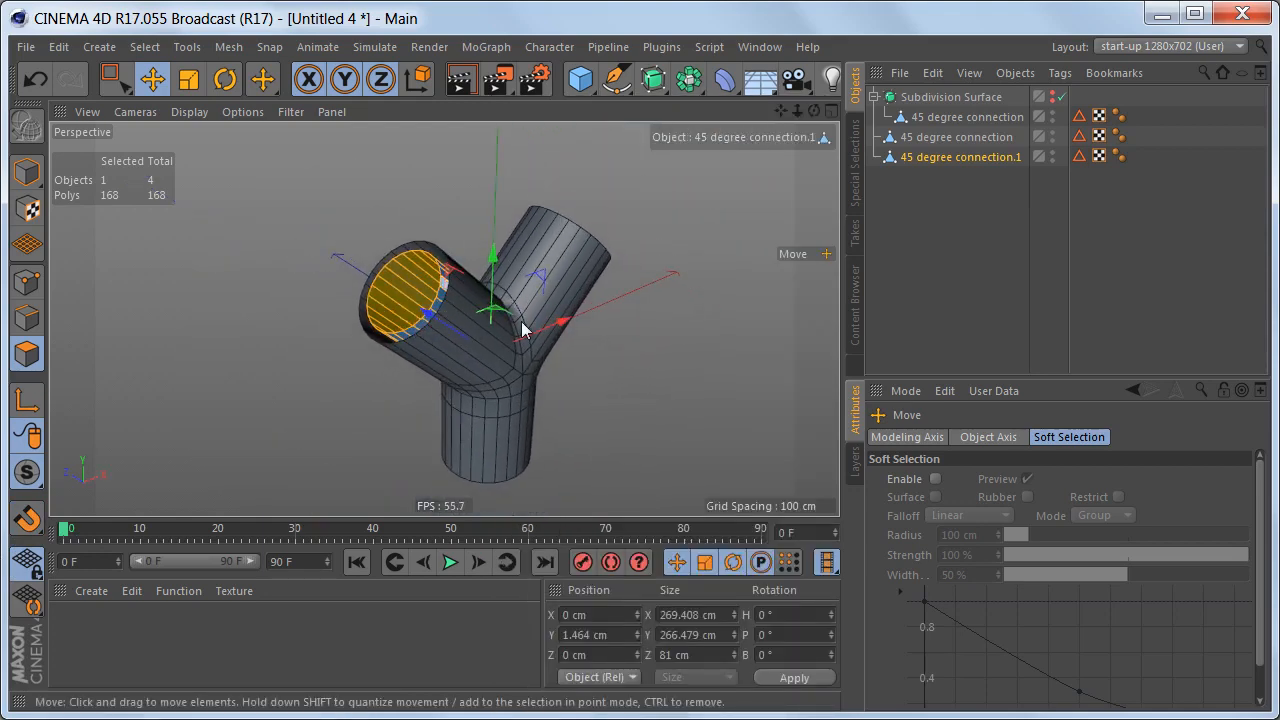
pyautogui.keyDown('ctrl'); pyautogui.click(948, 143); pyautogui.keyUp('ctrl')
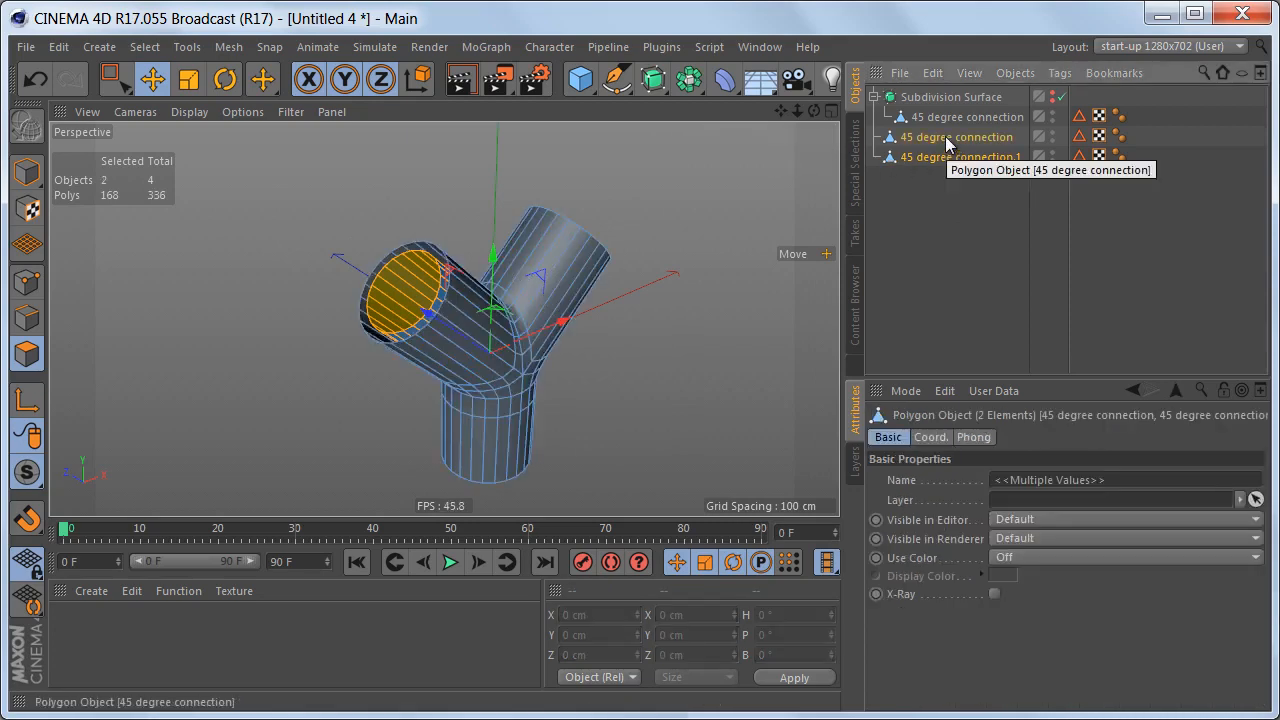
pyautogui.rightClick(948, 140)
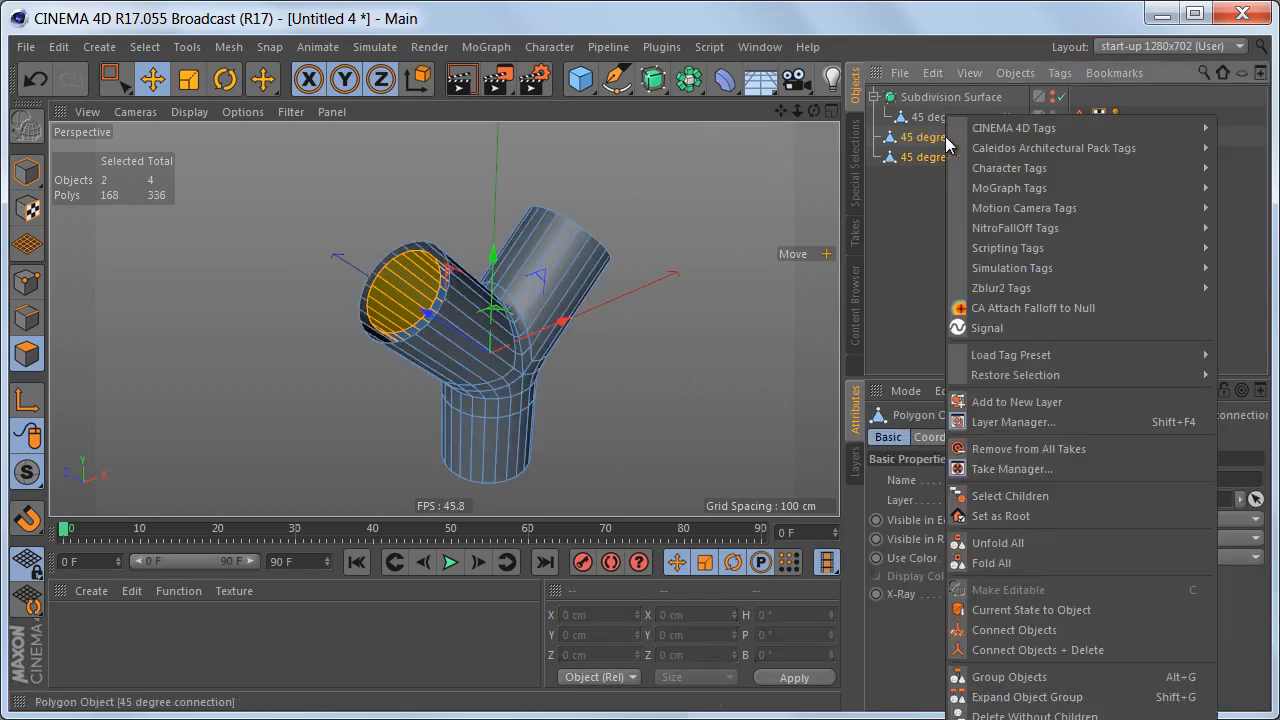
pyautogui.click(1114, 652)
pyautogui.scroll(3, 531, 350)
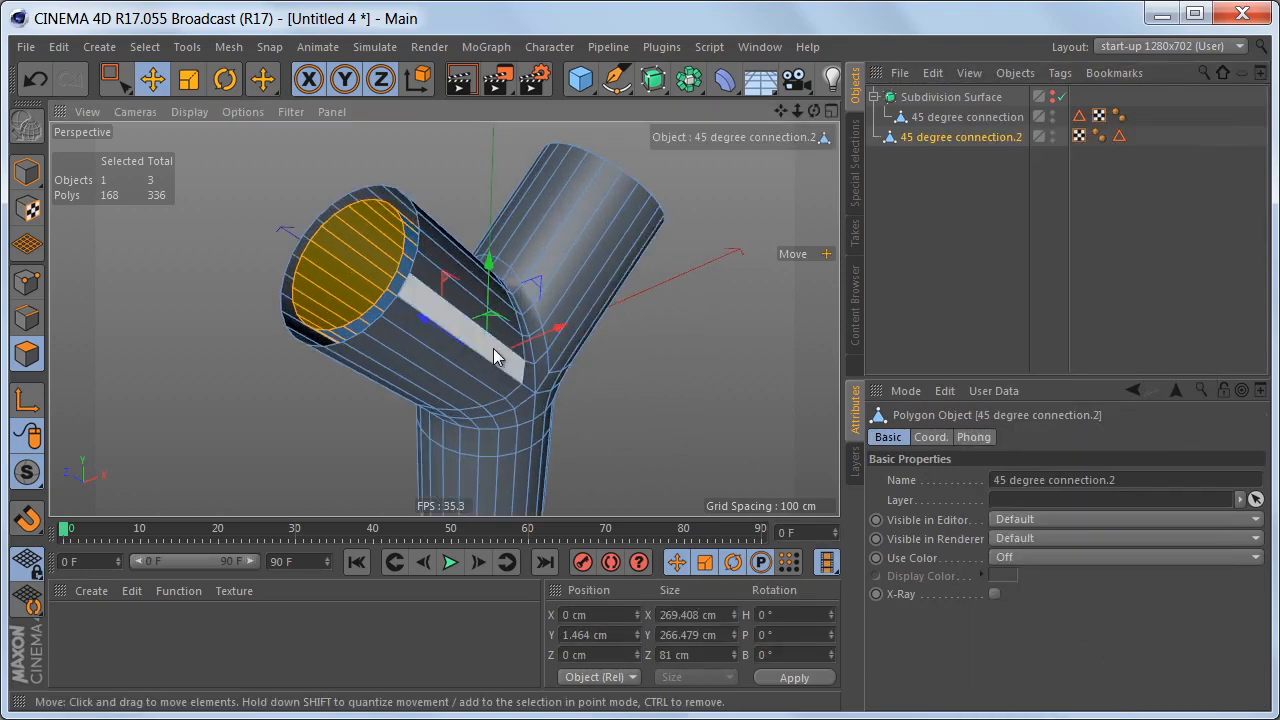
# - Switch to edge selection and rectangle-select the inner and outer edge loops at the left branch's end in the front view
pyautogui.press('Tab')
pyautogui.press('w')
pyautogui.middleClick(506, 357)
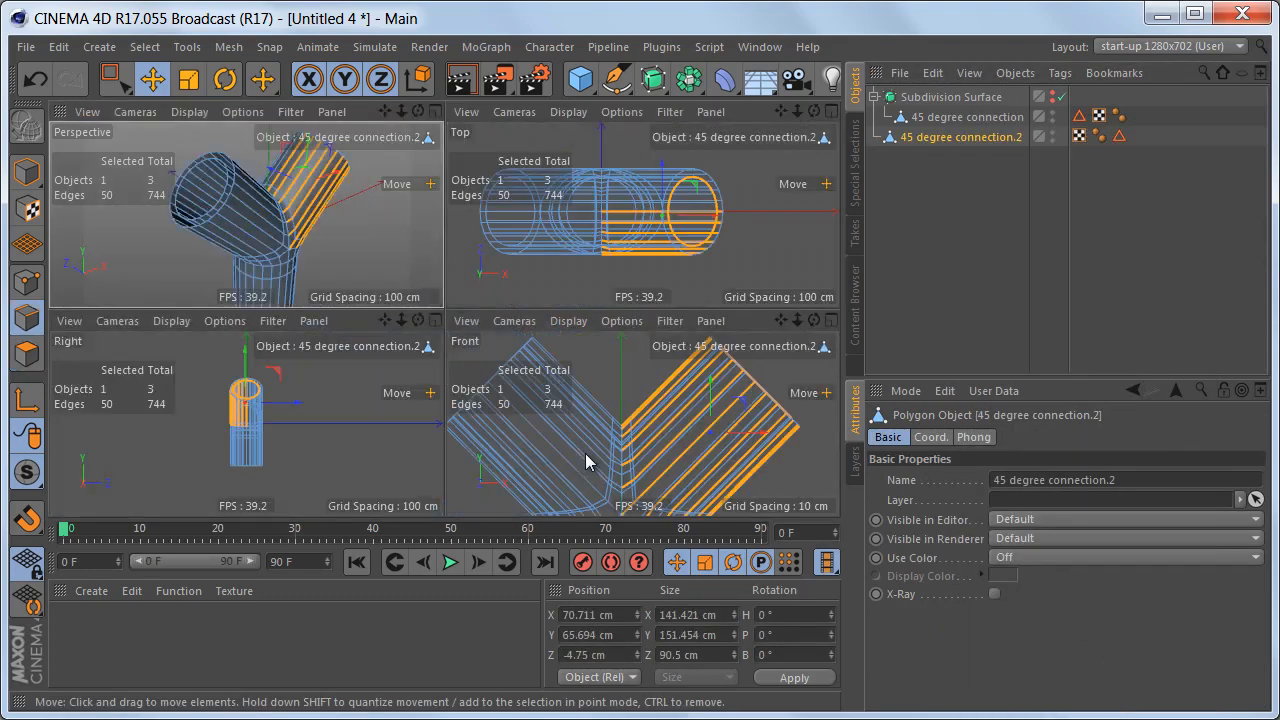
pyautogui.middleClick(585, 453)
pyautogui.scroll(-1, 515, 373)
pyautogui.press('0')
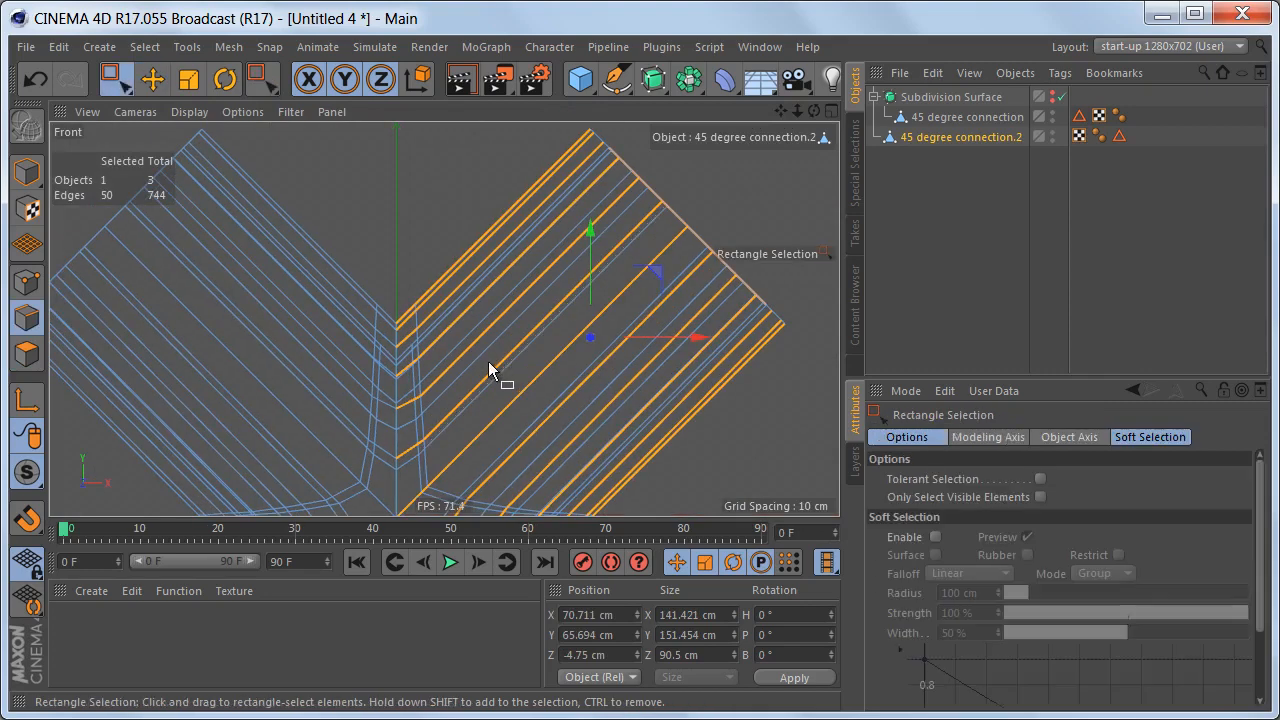
pyautogui.scroll(-3, 463, 355)
pyautogui.moveTo(226, 214); pyautogui.dragTo(374, 408)
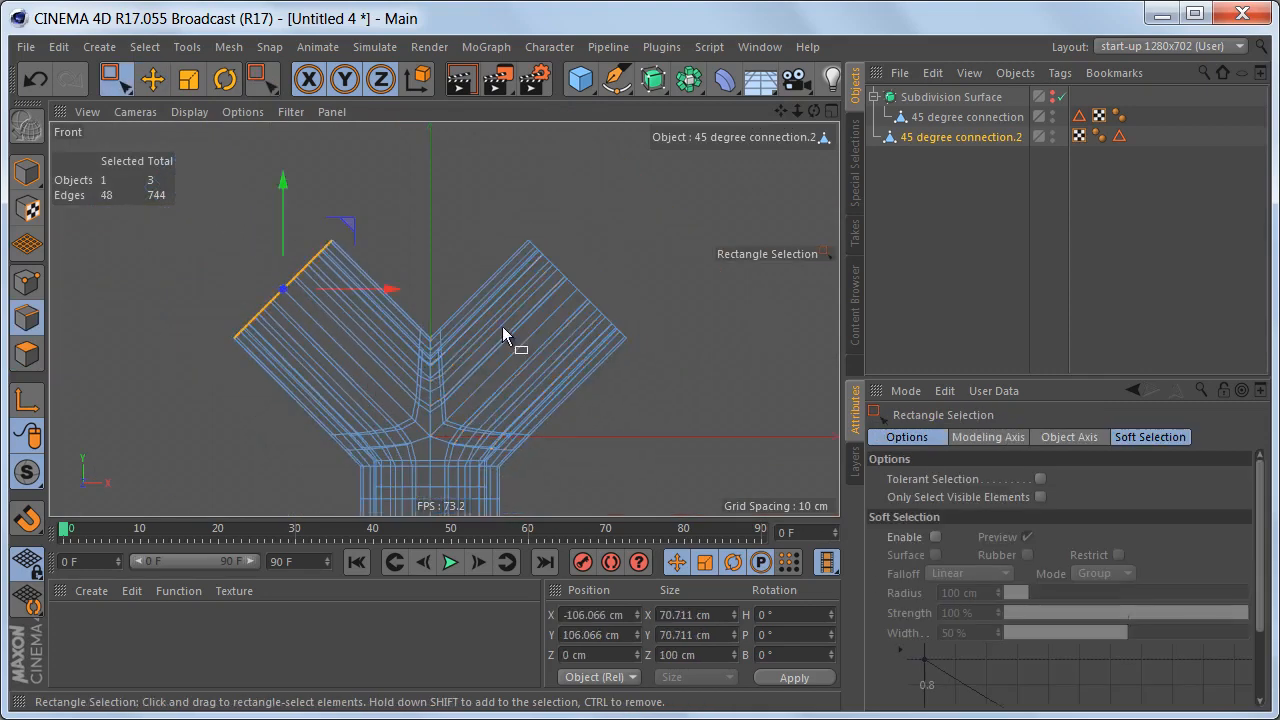
# - Add the inner and outer edge loops at the right branch's end and the lower pipe's end to the selection
pyautogui.keyDown('shift'); pyautogui.moveTo(505, 213); pyautogui.dragTo(696, 423); pyautogui.keyUp('shift')
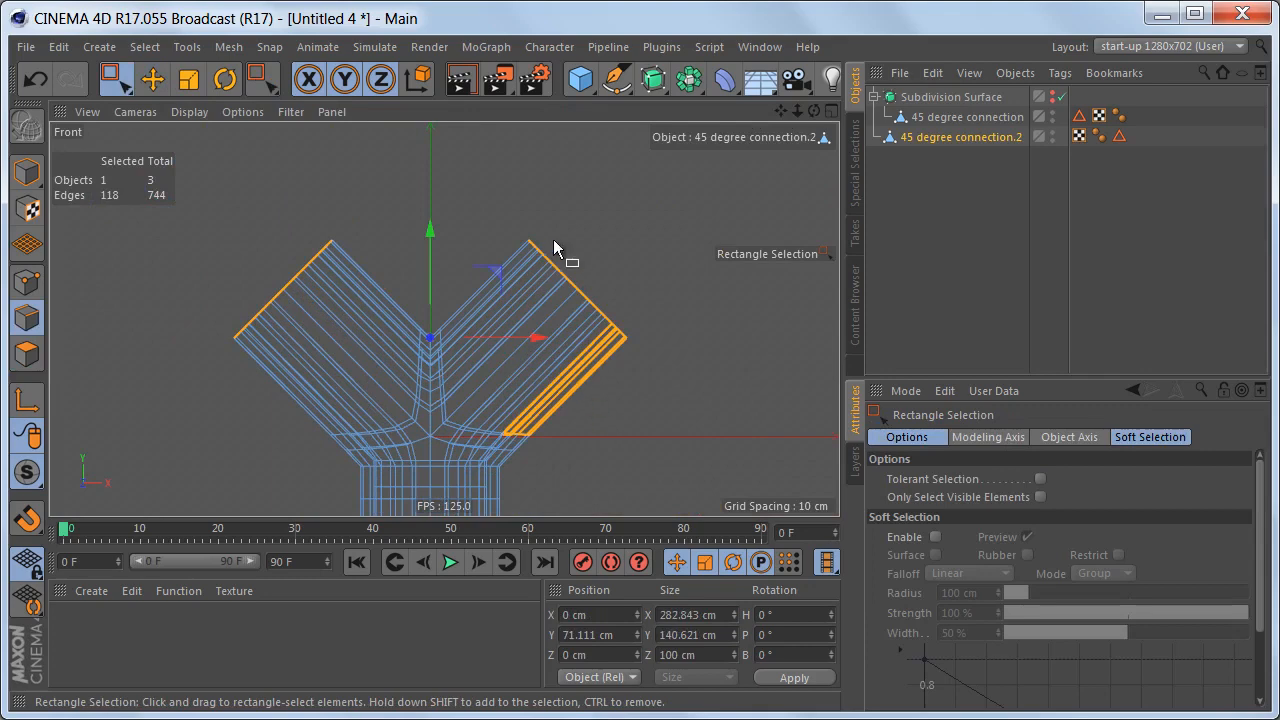
pyautogui.hotkey('ctrl', 'z')
pyautogui.keyDown('shift'); pyautogui.moveTo(512, 214); pyautogui.dragTo(685, 392); pyautogui.keyUp('shift')
pyautogui.keyDown('alt'); pyautogui.moveTo(685, 392); pyautogui.dragTo(451, 419, button='middle'); pyautogui.keyUp('alt')
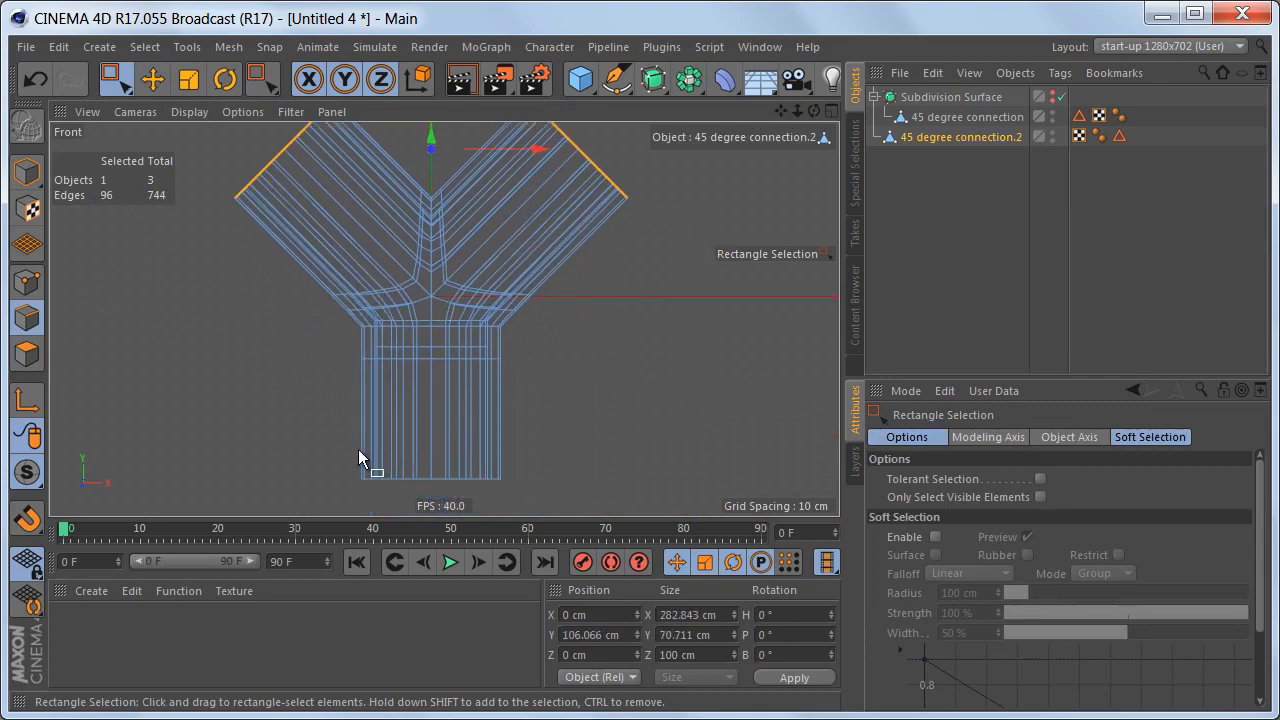
pyautogui.keyDown('shift'); pyautogui.moveTo(342, 444); pyautogui.dragTo(544, 518); pyautogui.keyUp('shift')
pyautogui.middleClick(496, 398)
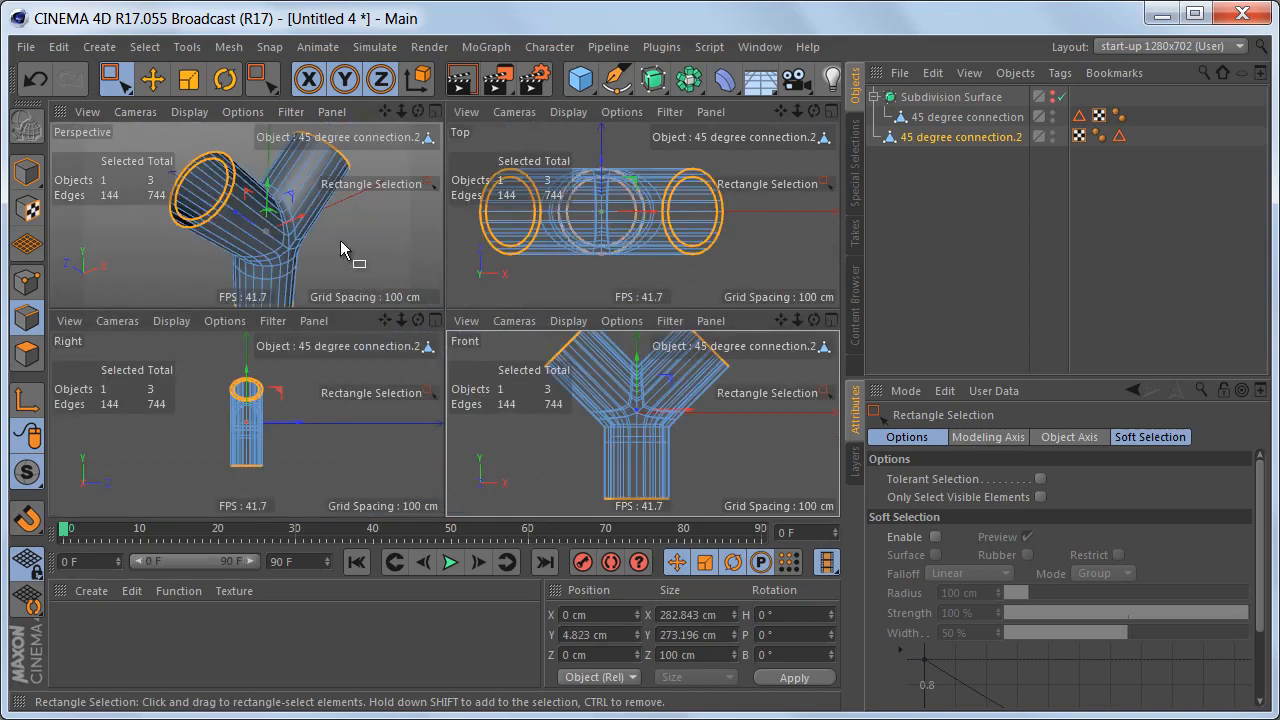
pyautogui.middleClick(340, 240)
pyautogui.keyDown('alt'); pyautogui.moveTo(338, 225); pyautogui.dragTo(611, 290, button='right'); pyautogui.keyUp('alt')
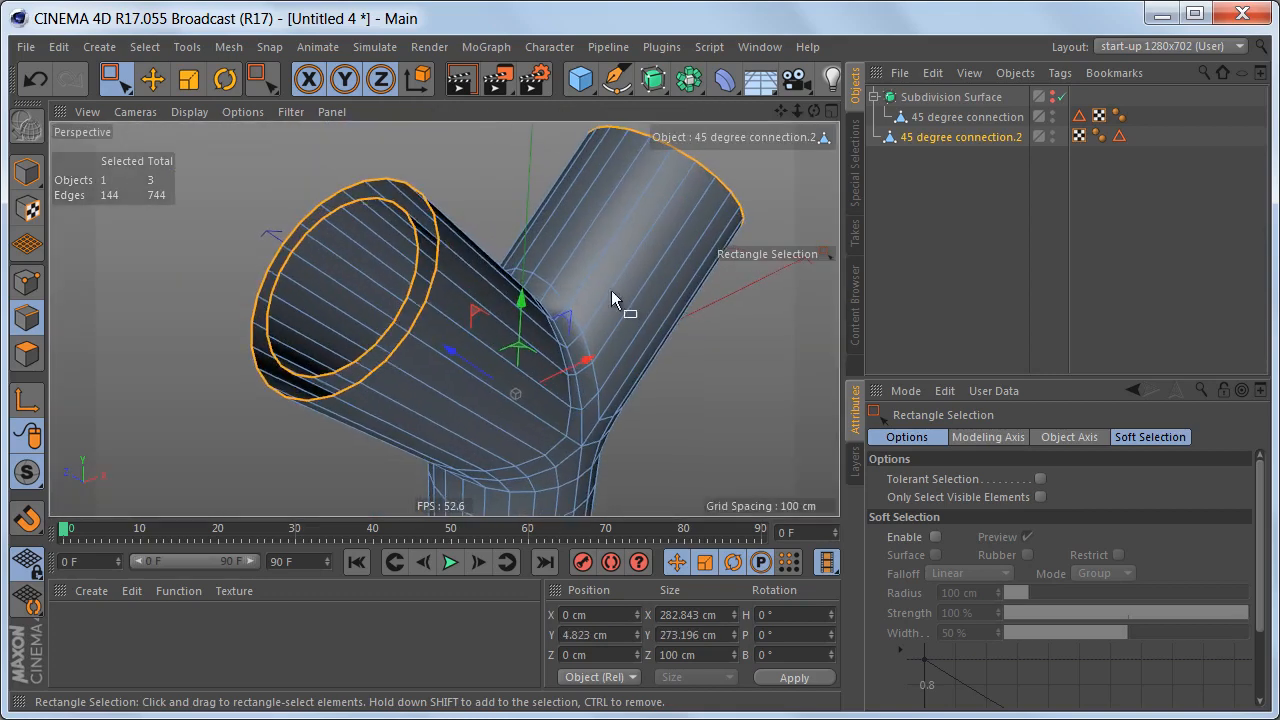
# - Use Stitch and Sew to create polygons between the outer and inner edge loops at the left branch's open end
pyautogui.rightClick(624, 163)
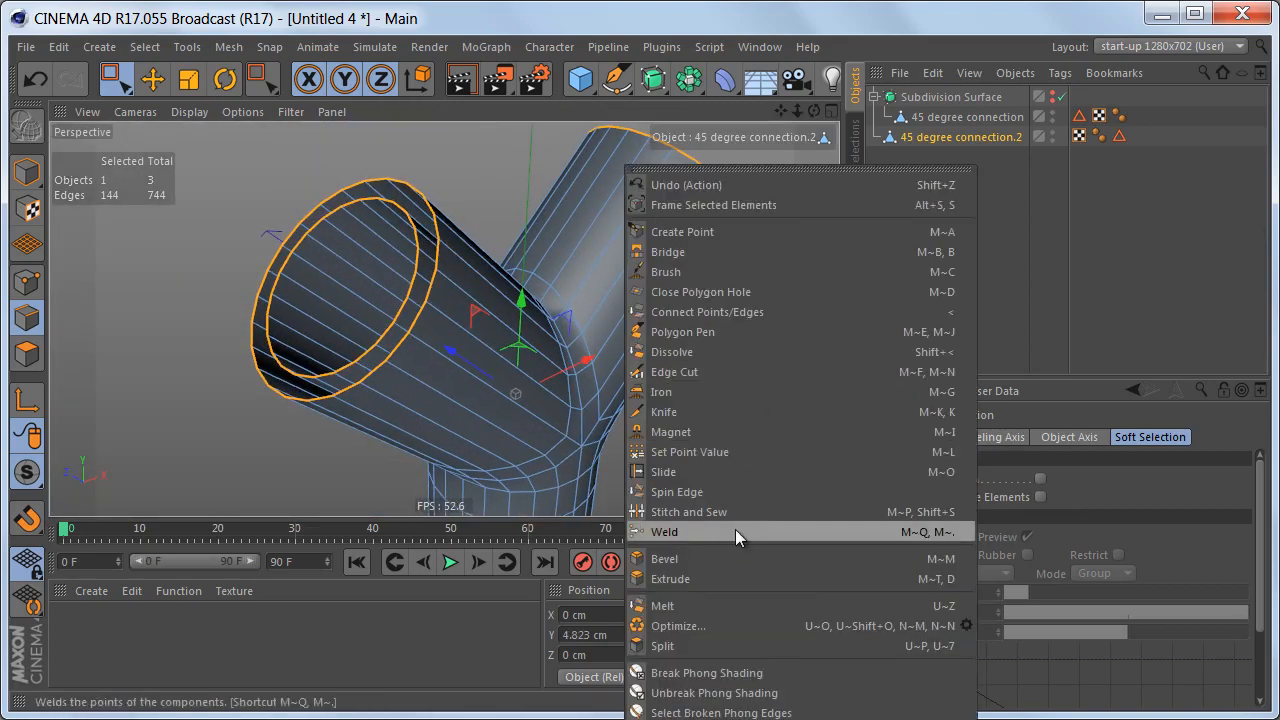
pyautogui.click(769, 511)
pyautogui.keyDown('alt'); pyautogui.moveTo(560, 400); pyautogui.dragTo(465, 273); pyautogui.keyUp('alt')
pyautogui.keyDown('alt'); pyautogui.moveTo(465, 273); pyautogui.dragTo(523, 259, button='right'); pyautogui.keyUp('alt')
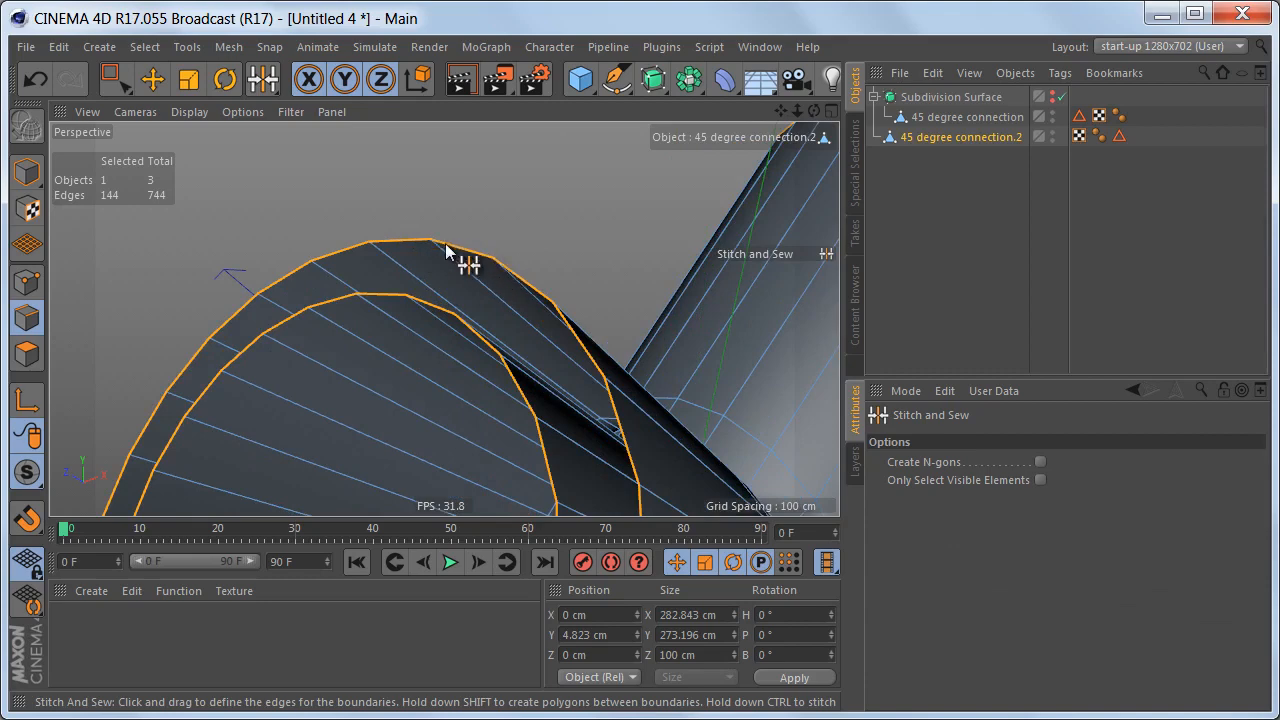
pyautogui.moveTo(430, 241)
pyautogui.mouseDown()
pyautogui.moveTo(428, 276)
pyautogui.moveTo(343, 371)
pyautogui.moveTo(494, 304)
pyautogui.moveTo(163, 290)
pyautogui.moveTo(440, 295)
pyautogui.mouseUp()
# - Bridge the outer and inner edge loops at the right branch's open end with Stitch and Sew polygons
pyautogui.scroll(2, 492, 284)
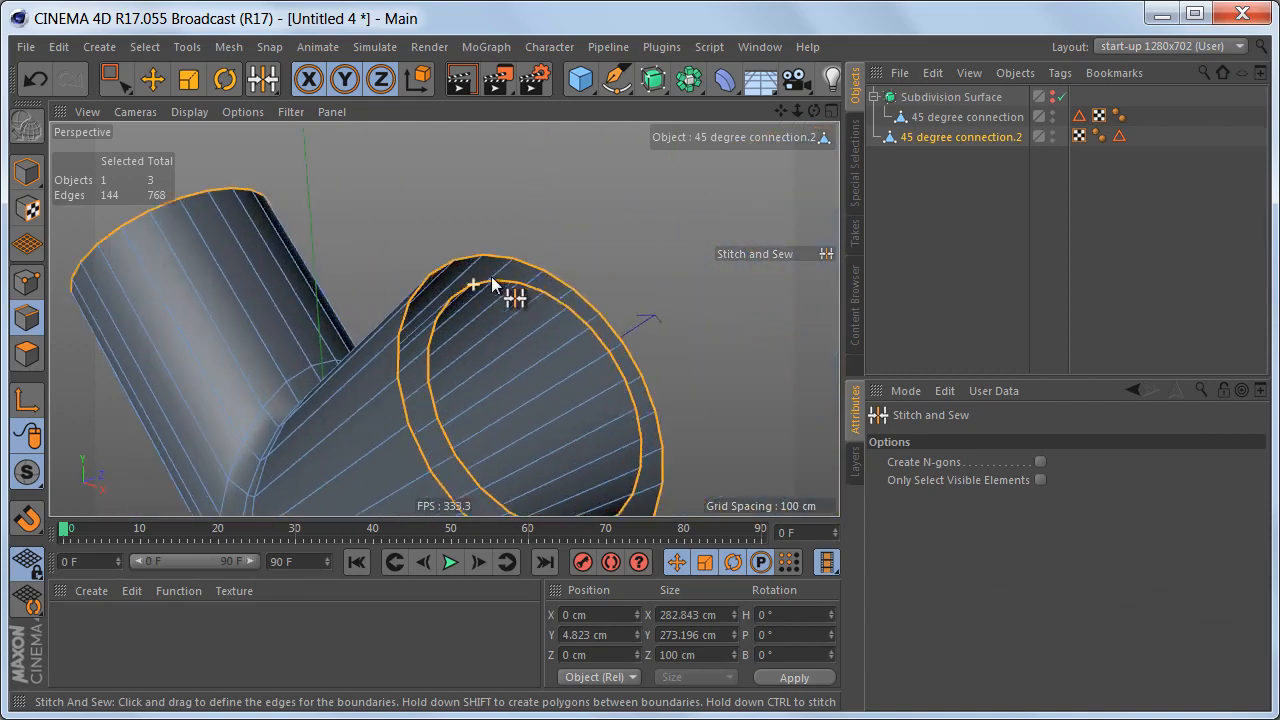
pyautogui.scroll(3, 492, 282)
pyautogui.keyDown('shift'); pyautogui.moveTo(449, 249); pyautogui.dragTo(470, 285); pyautogui.keyUp('shift')
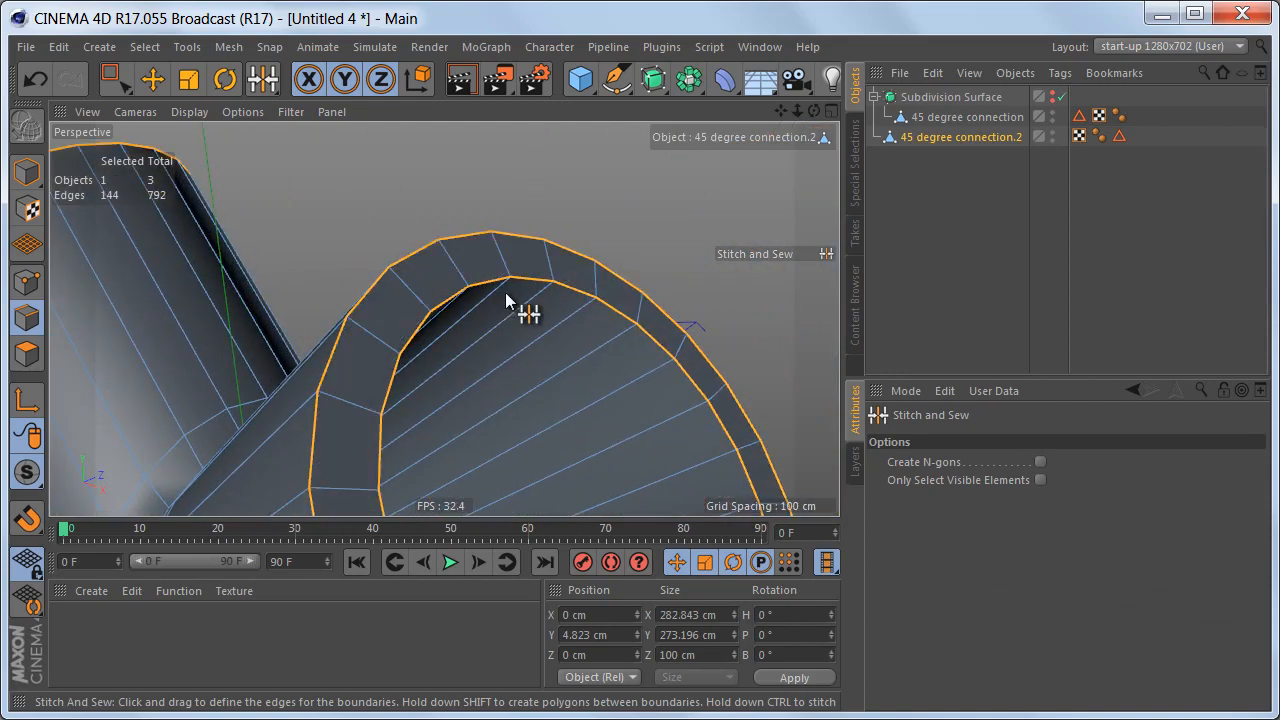
# - Close the gap between the outer and inner edge loops at the lower pipe's open end with Stitch and Sew polygons
pyautogui.scroll(-5, 505, 292)
pyautogui.moveTo(429, 385)
pyautogui.keyDown('alt'); pyautogui.mouseDown()
pyautogui.moveTo(466, 250)
pyautogui.moveTo(438, 397)
pyautogui.moveTo(482, 212)
pyautogui.moveTo(449, 406)
pyautogui.moveTo(486, 280)
pyautogui.moveTo(437, 363)
pyautogui.mouseUp(); pyautogui.keyUp('alt')
pyautogui.scroll(3, 580, 320)
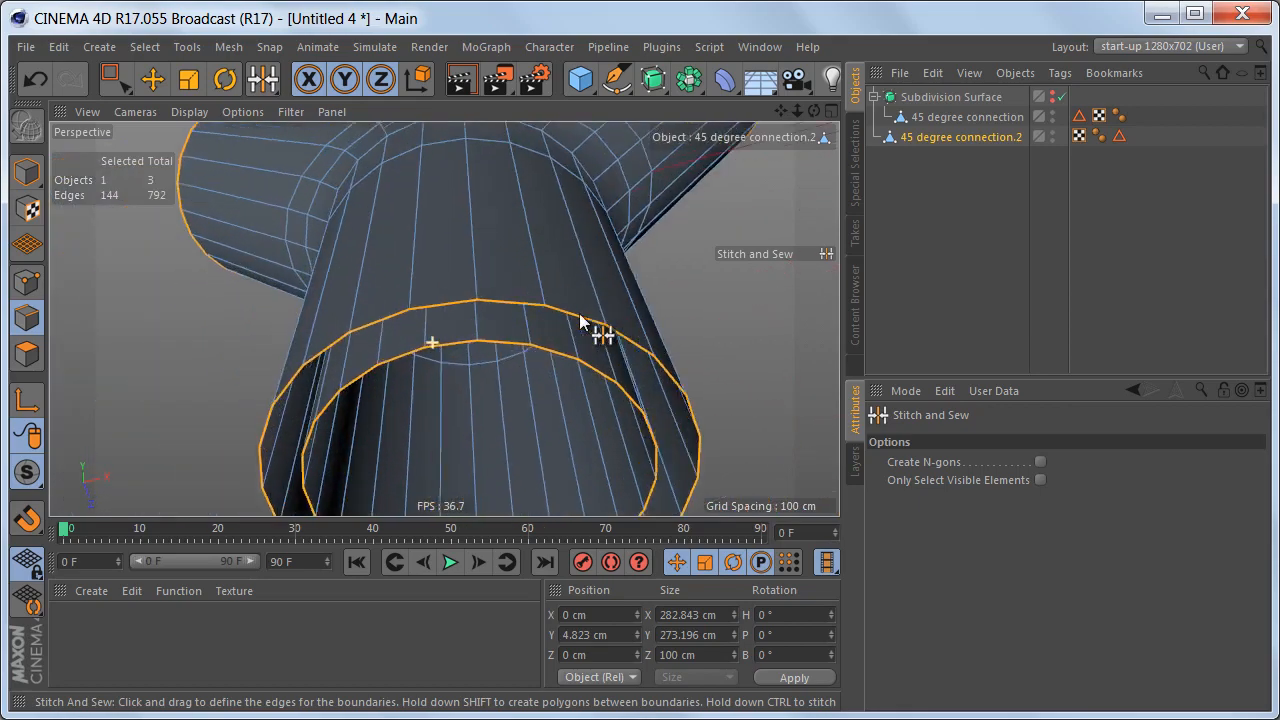
pyautogui.scroll(2, 550, 310)
pyautogui.moveTo(498, 279); pyautogui.dragTo(507, 322)
pyautogui.scroll(-5, 476, 432)
pyautogui.keyDown('alt'); pyautogui.moveTo(476, 432); pyautogui.dragTo(378, 273); pyautogui.keyUp('alt')
pyautogui.scroll(-3, 410, 190)
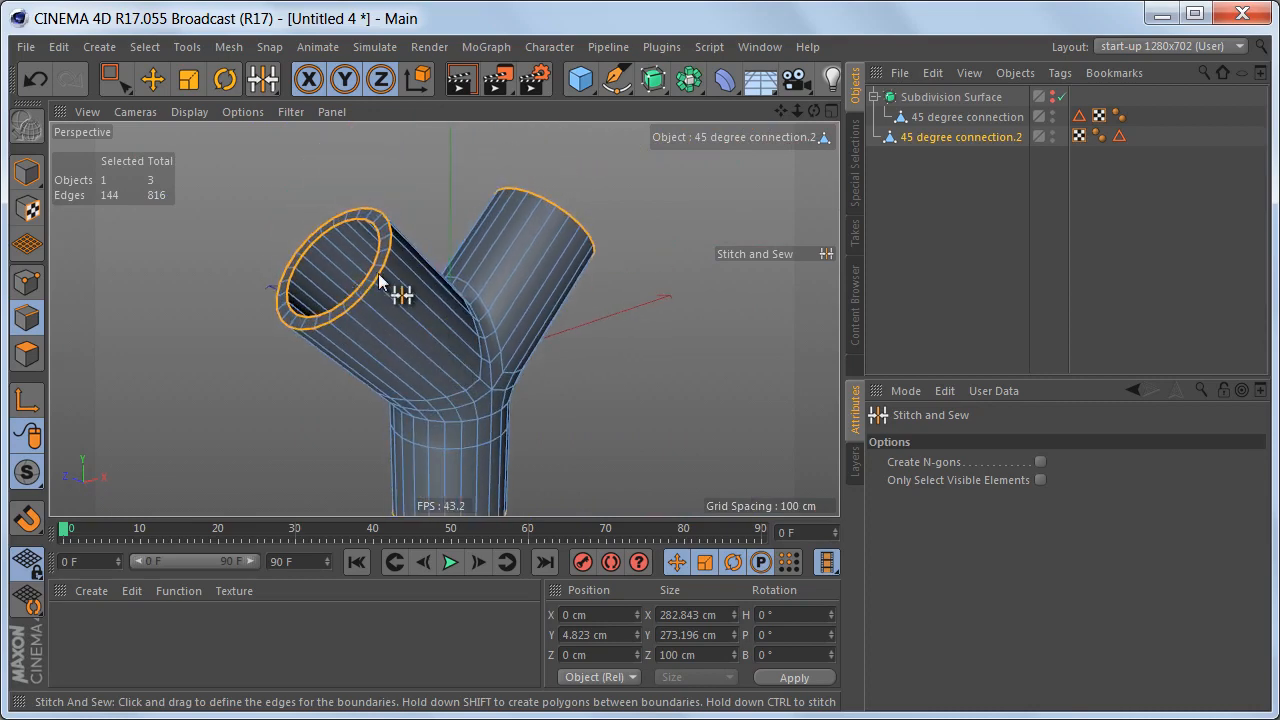
# - Bevel the selected rim edges of all three pipe ends in Solid mode with a 2 cm offset
pyautogui.scroll(3, 378, 273)
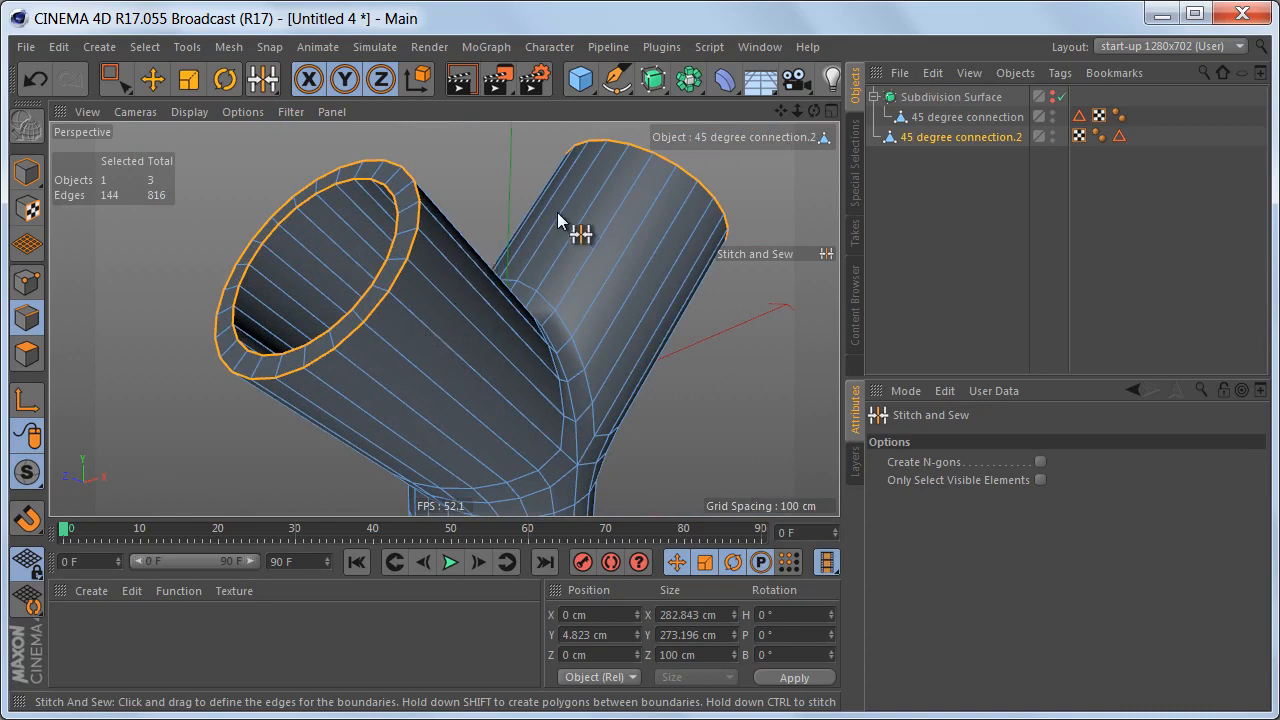
pyautogui.rightClick(581, 196)
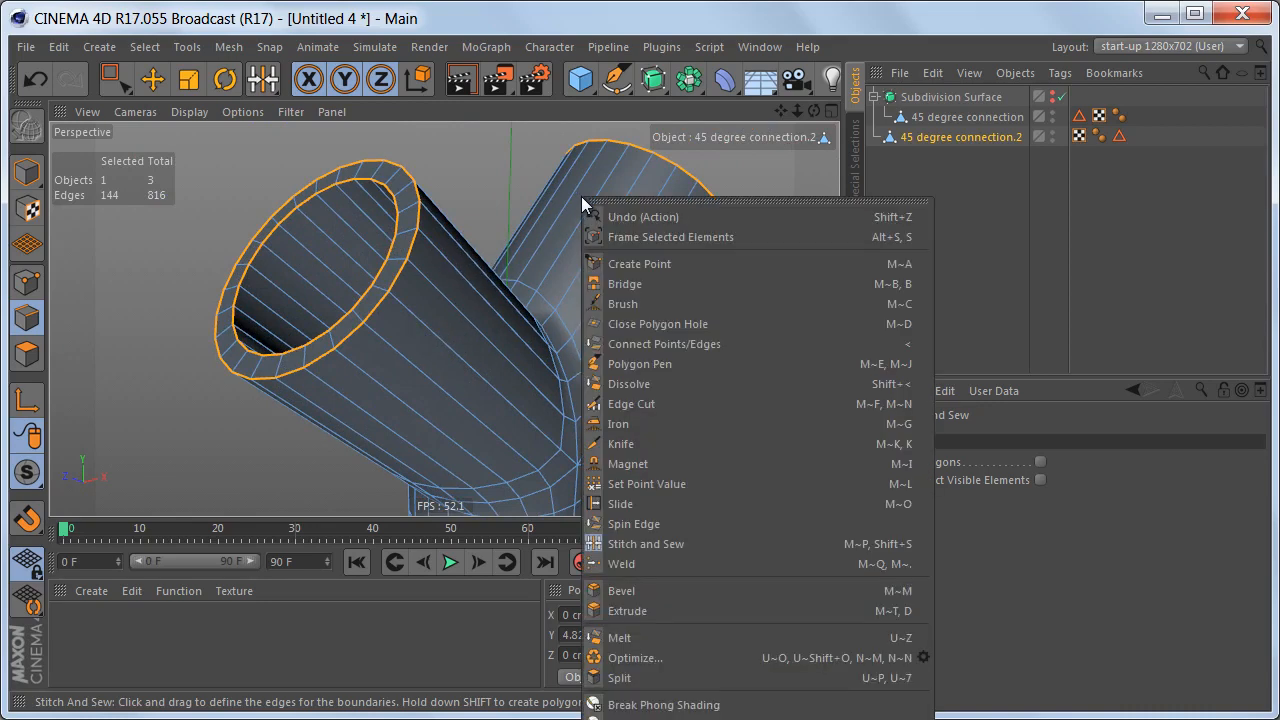
pyautogui.click(664, 591)
pyautogui.keyDown('alt'); pyautogui.moveTo(600, 400); pyautogui.dragTo(606, 337); pyautogui.keyUp('alt')
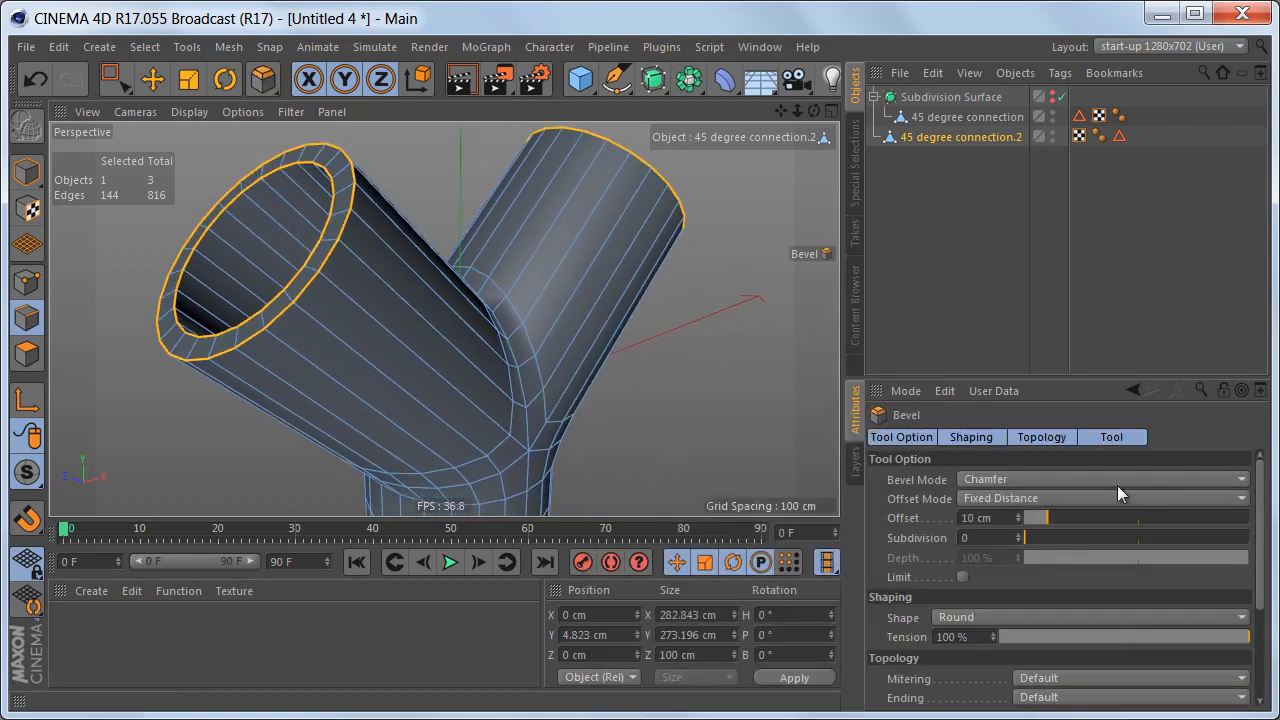
pyautogui.click(997, 479)
pyautogui.click(1020, 518)
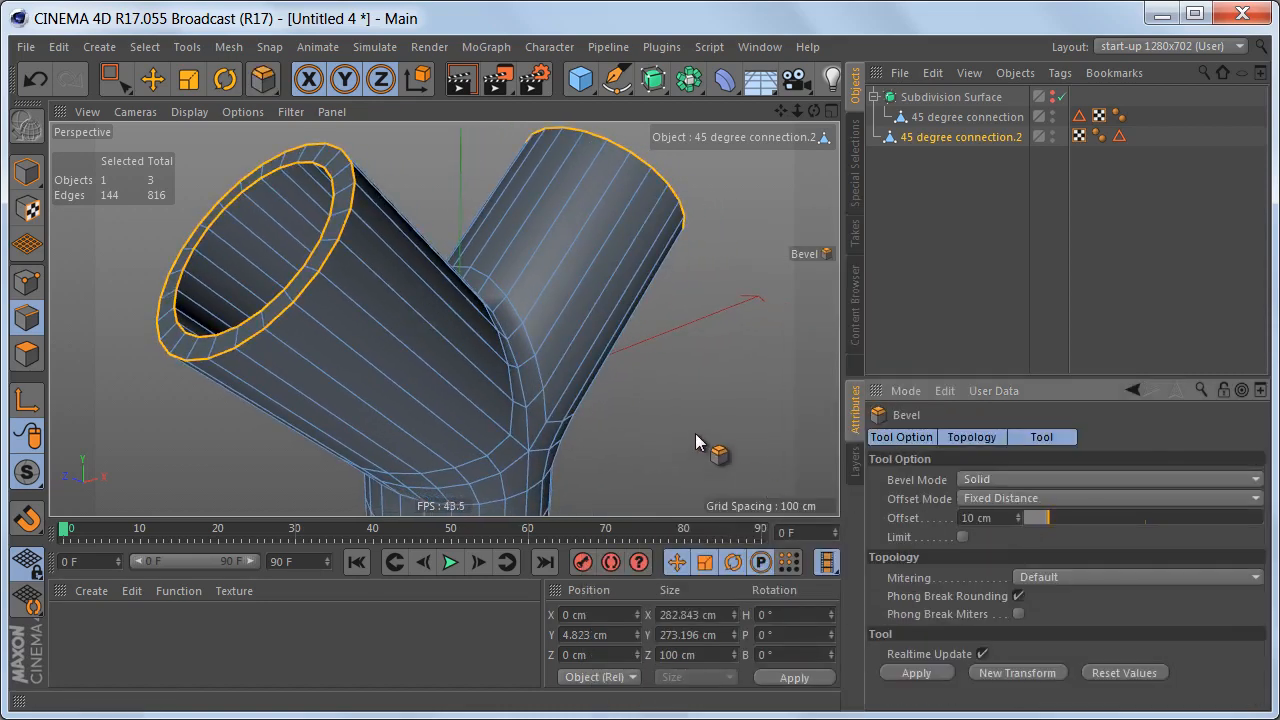
pyautogui.keyDown('alt'); pyautogui.moveTo(695, 433); pyautogui.dragTo(681, 389); pyautogui.keyUp('alt')
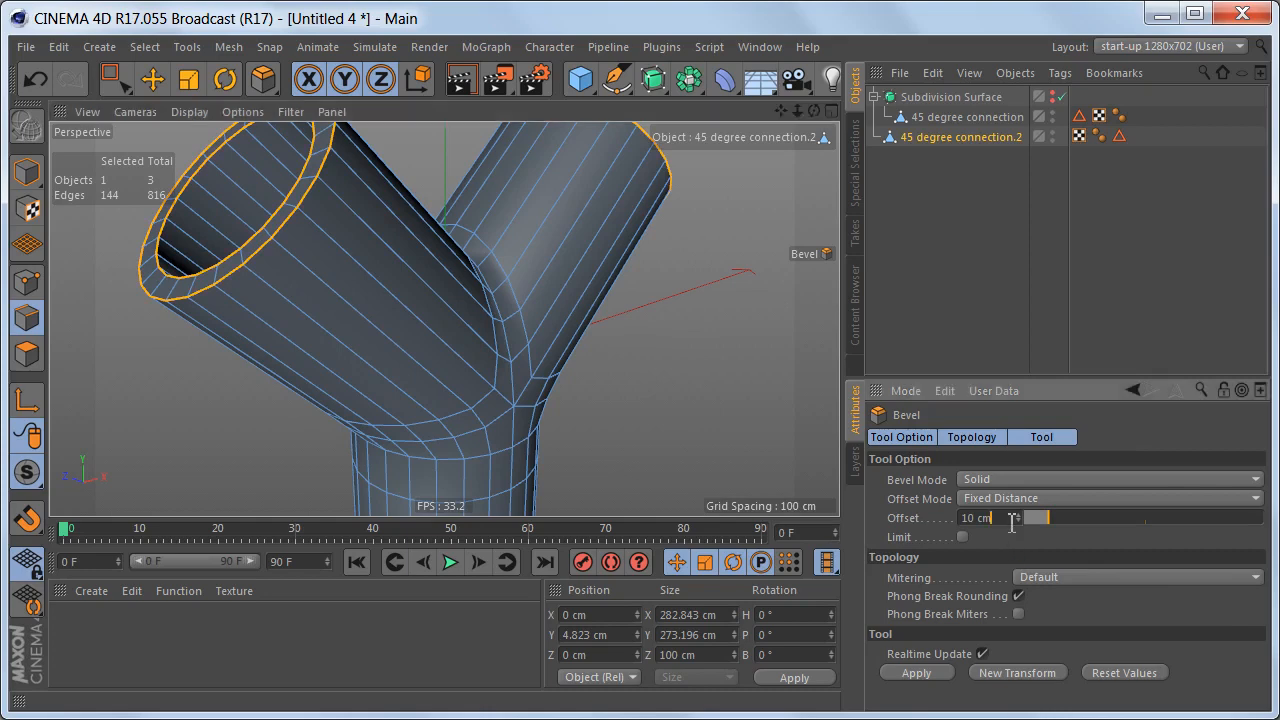
pyautogui.doubleClick(966, 518)
pyautogui.press('Return')
pyautogui.click(937, 676)
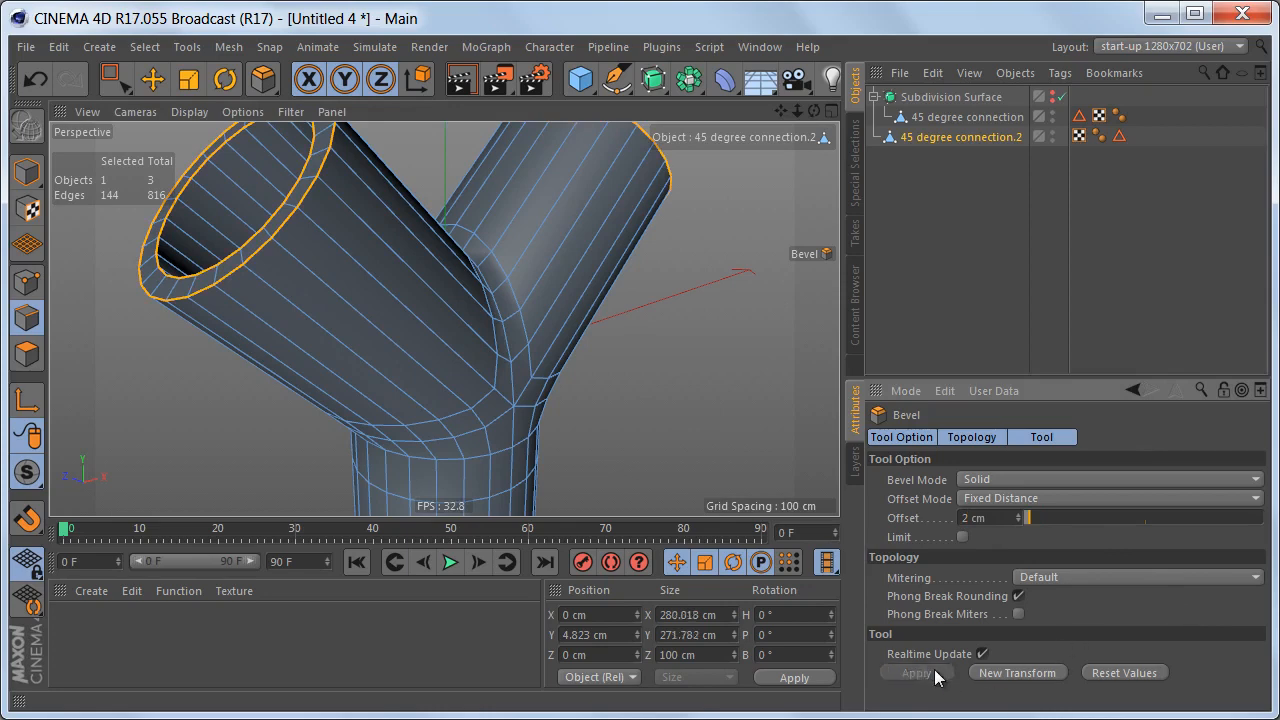
pyautogui.scroll(-4, 586, 390)
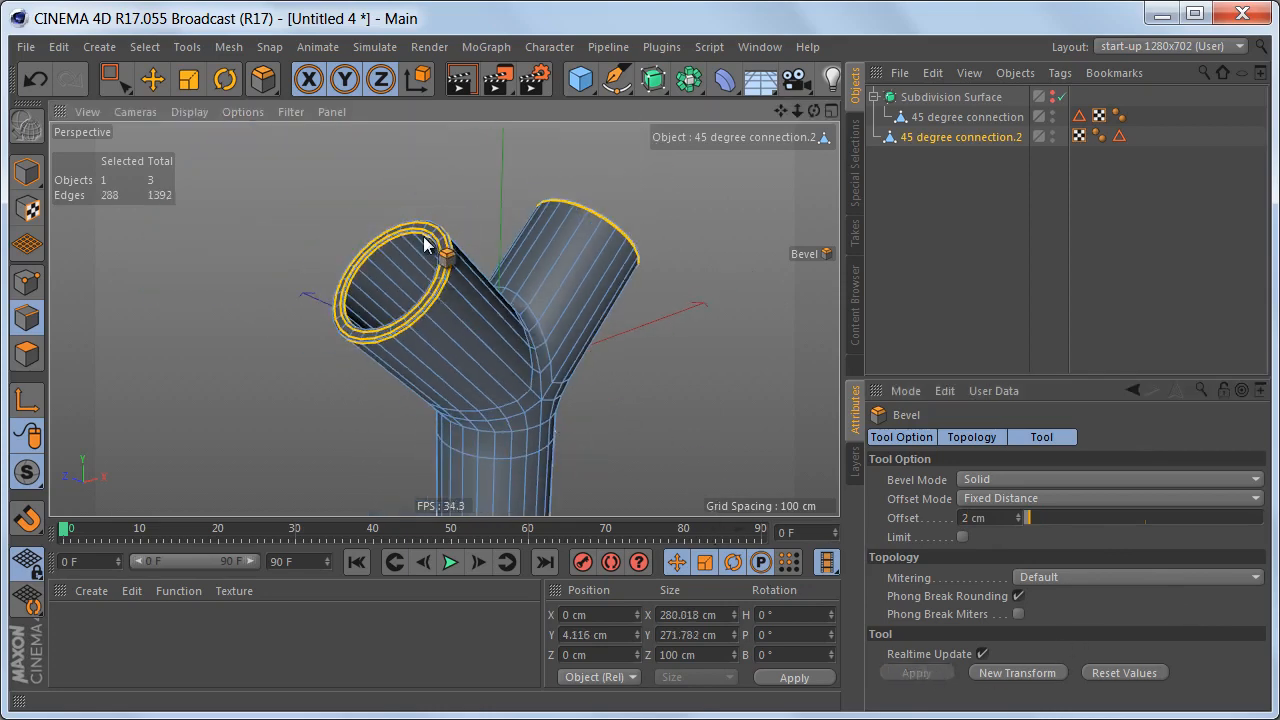
pyautogui.scroll(5, 428, 243)
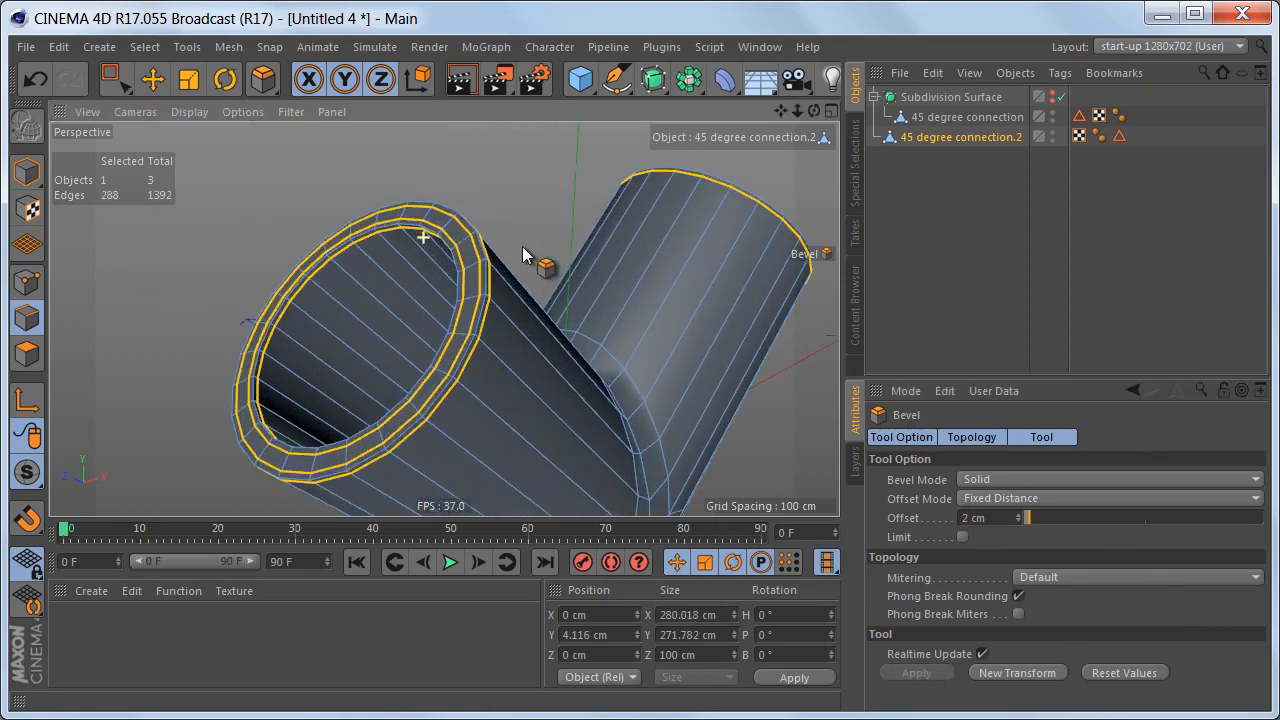
# - Place the merged pipe mesh under a new Subdivision Surface and inspect the smoothed connection from several sides
pyautogui.keyDown('alt'); pyautogui.click(652, 78); pyautogui.keyUp('alt')
pyautogui.scroll(3, 472, 210)
pyautogui.scroll(-4, 466, 240)
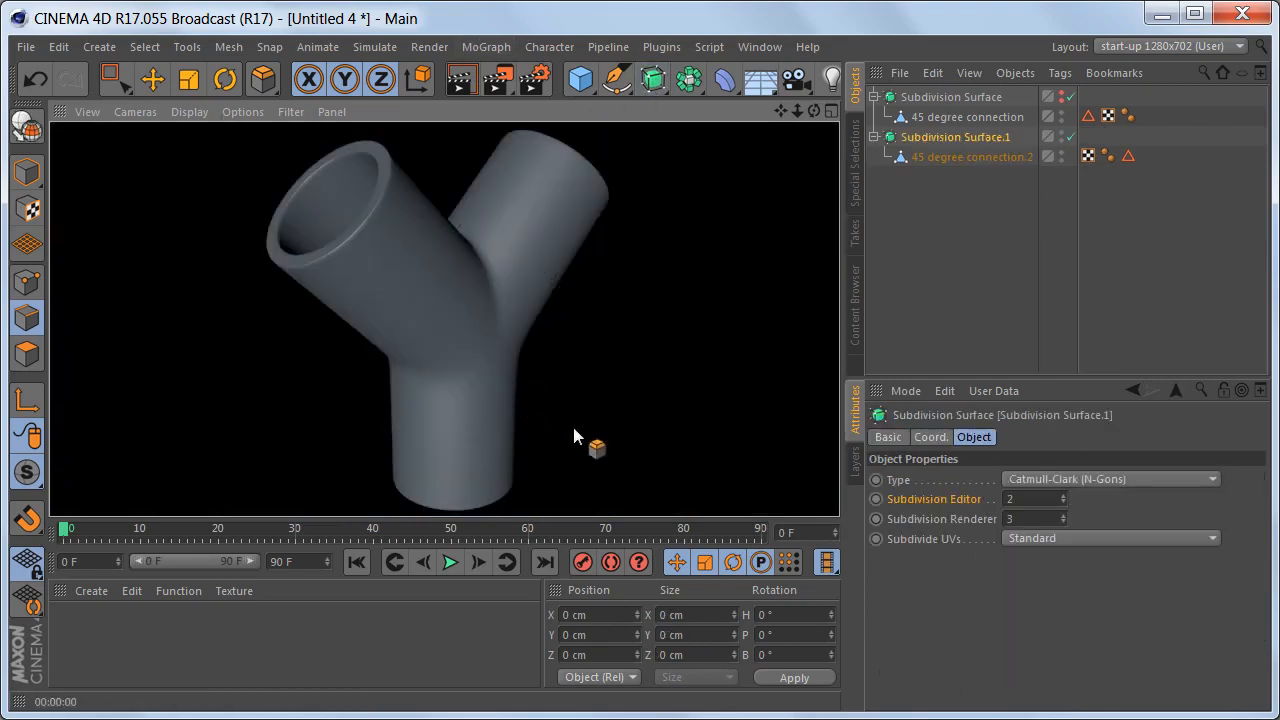
pyautogui.moveTo(515, 348)
pyautogui.keyDown('alt'); pyautogui.mouseDown()
pyautogui.moveTo(183, 188)
pyautogui.moveTo(182, 211)
pyautogui.mouseUp(); pyautogui.keyUp('alt')
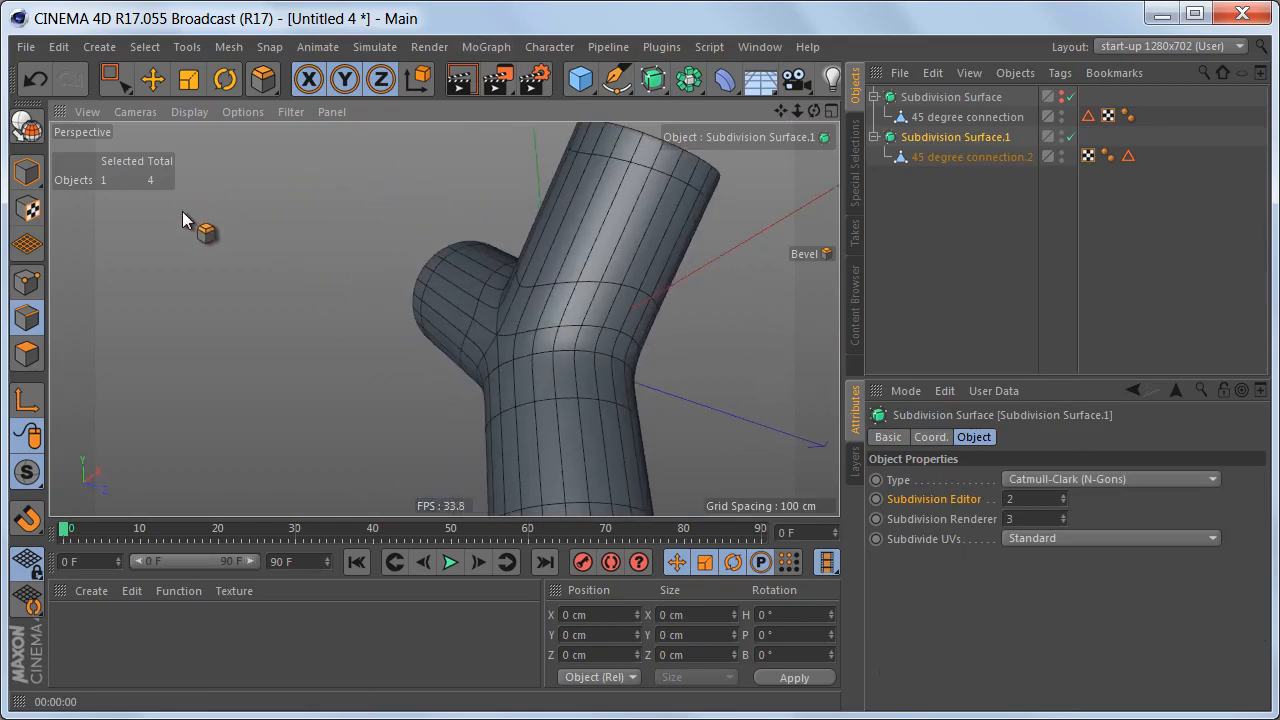
pyautogui.keyDown('alt'); pyautogui.moveTo(498, 283); pyautogui.dragTo(528, 309); pyautogui.keyUp('alt')
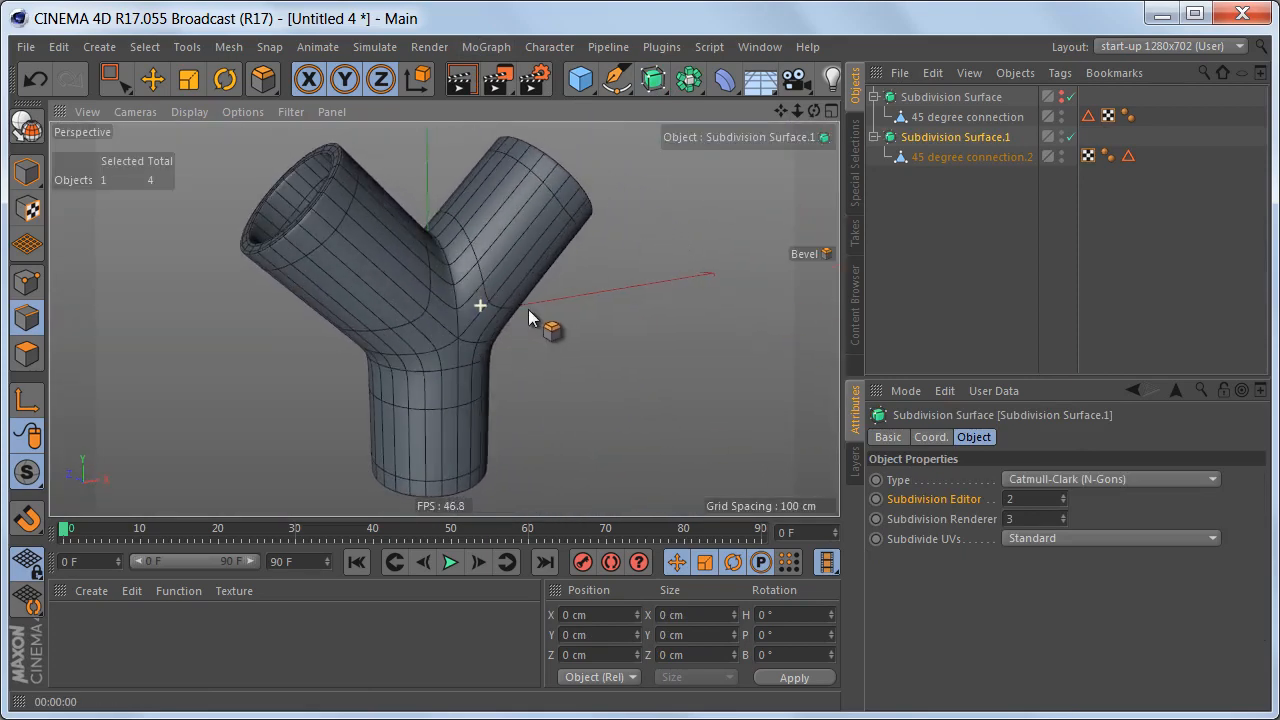